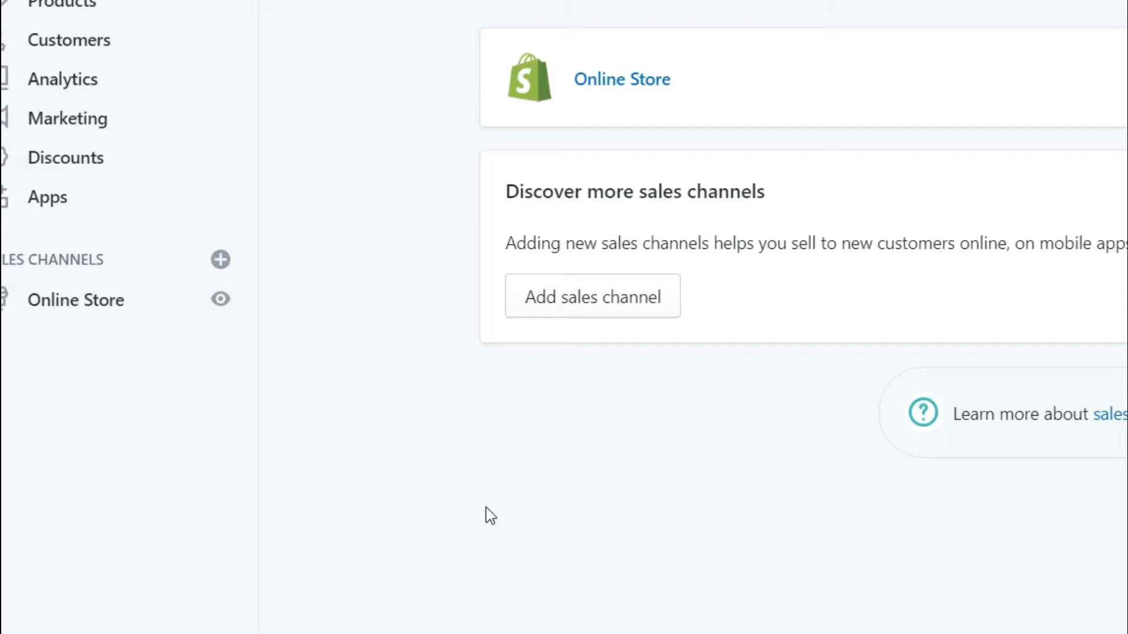
# - Go to the online store's Debut theme editor and review the logo and menu settings of the Header section
pyautogui.click(124, 317)
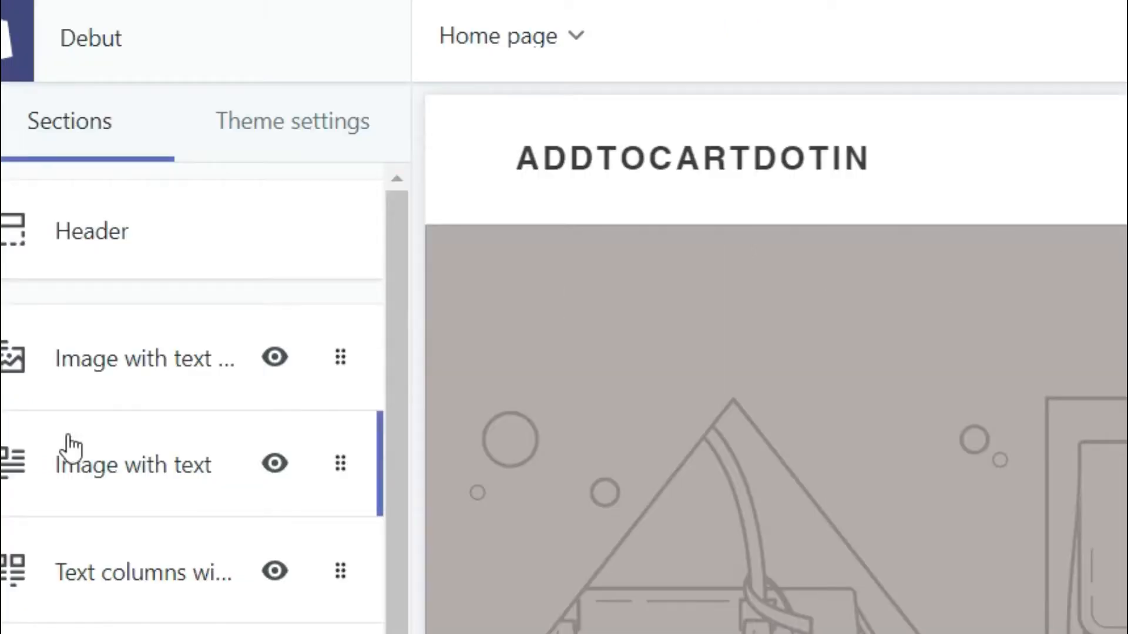
pyautogui.click(92, 246)
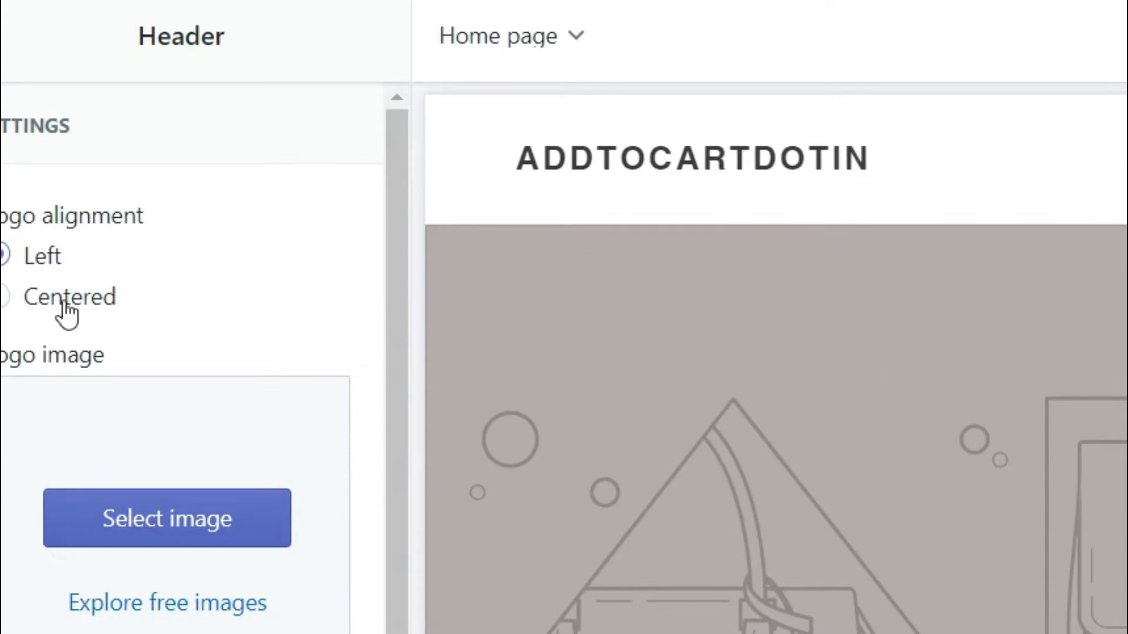
pyautogui.scroll(-12, 176, 352)
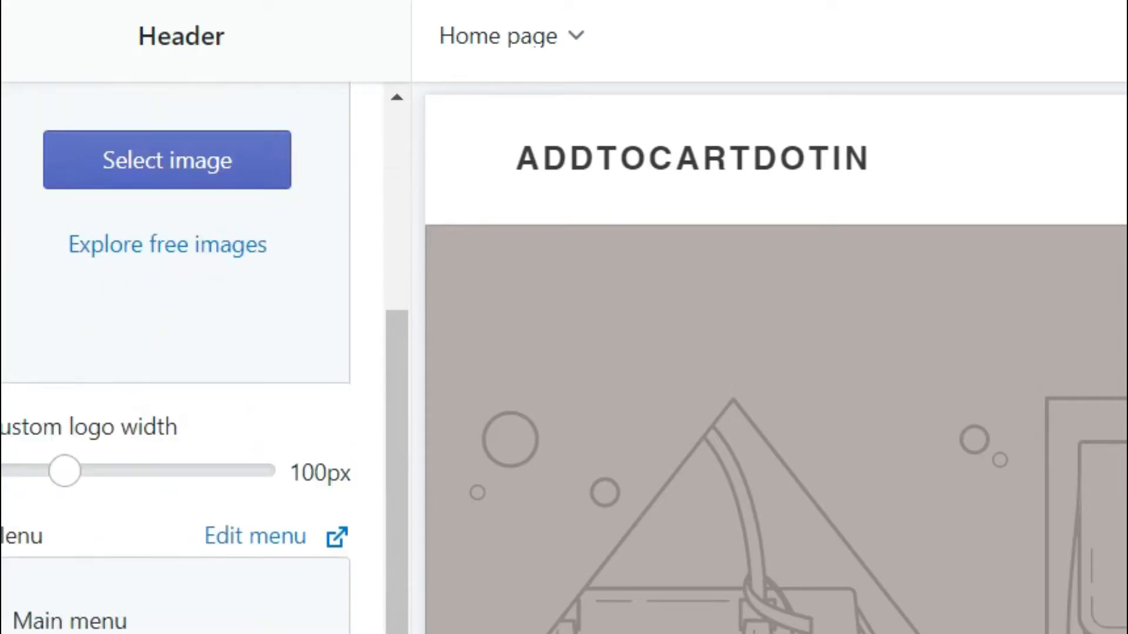
pyautogui.scroll(11, 177, 352)
pyautogui.scroll(1, 88, 227)
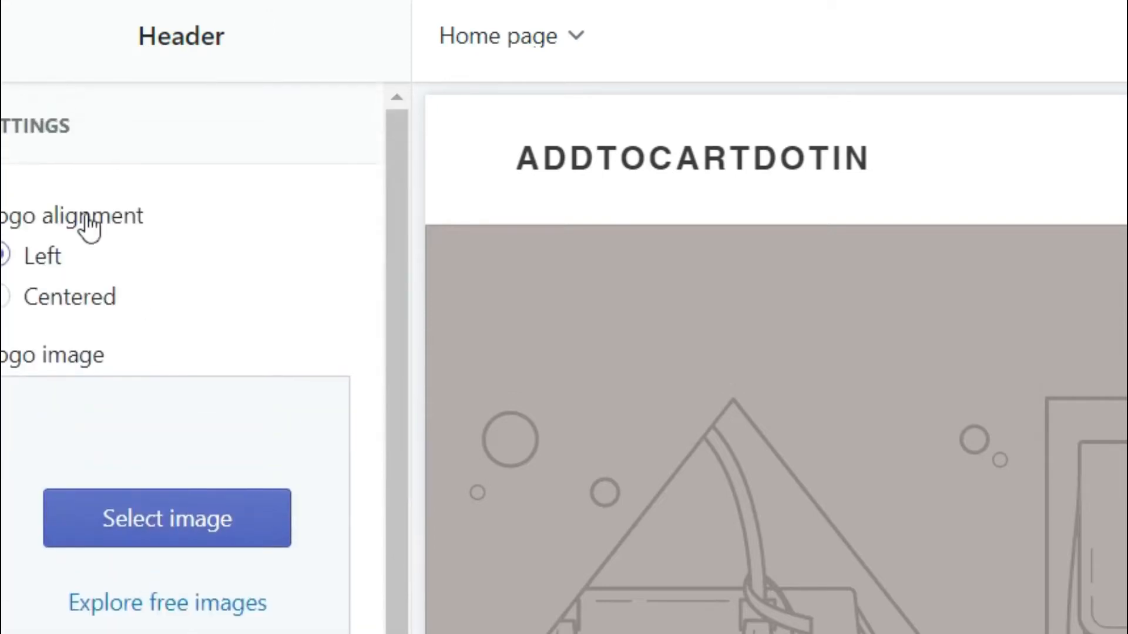
pyautogui.click(2, 36)
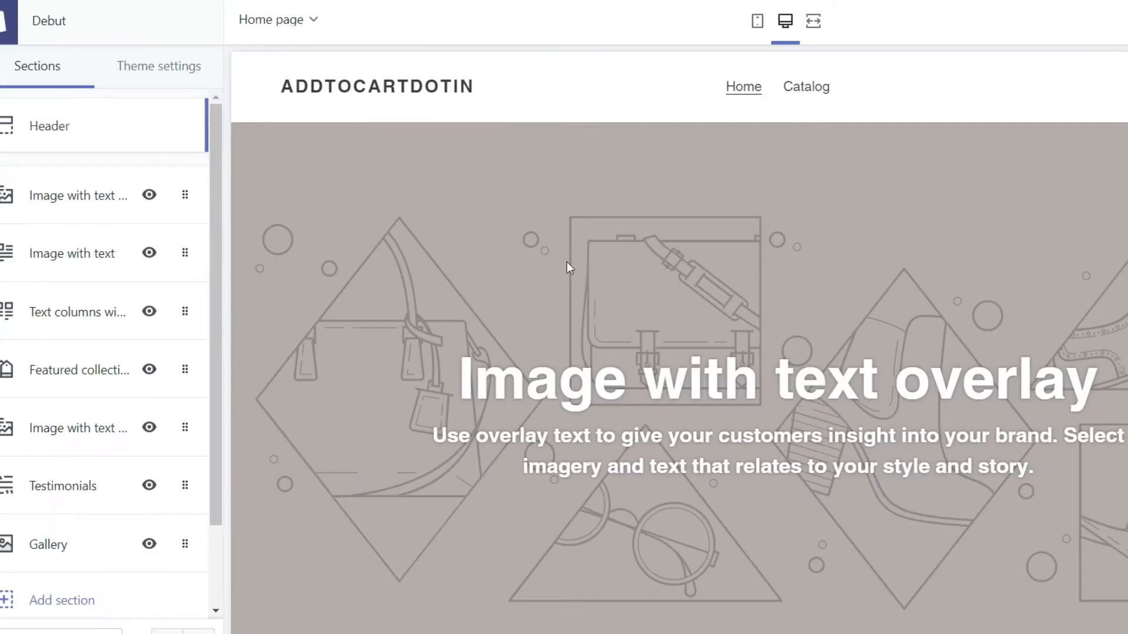
# - Examine the home page preview from the image with text overlay banner down to the featured collection
pyautogui.scroll(-9, 569, 262)
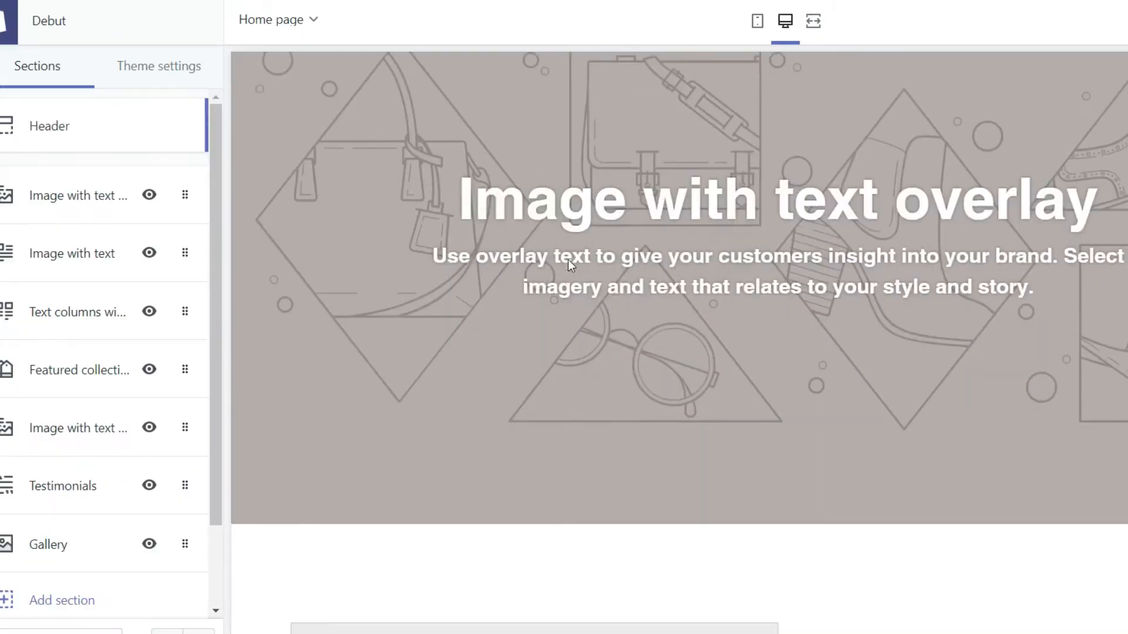
pyautogui.scroll(9, 569, 260)
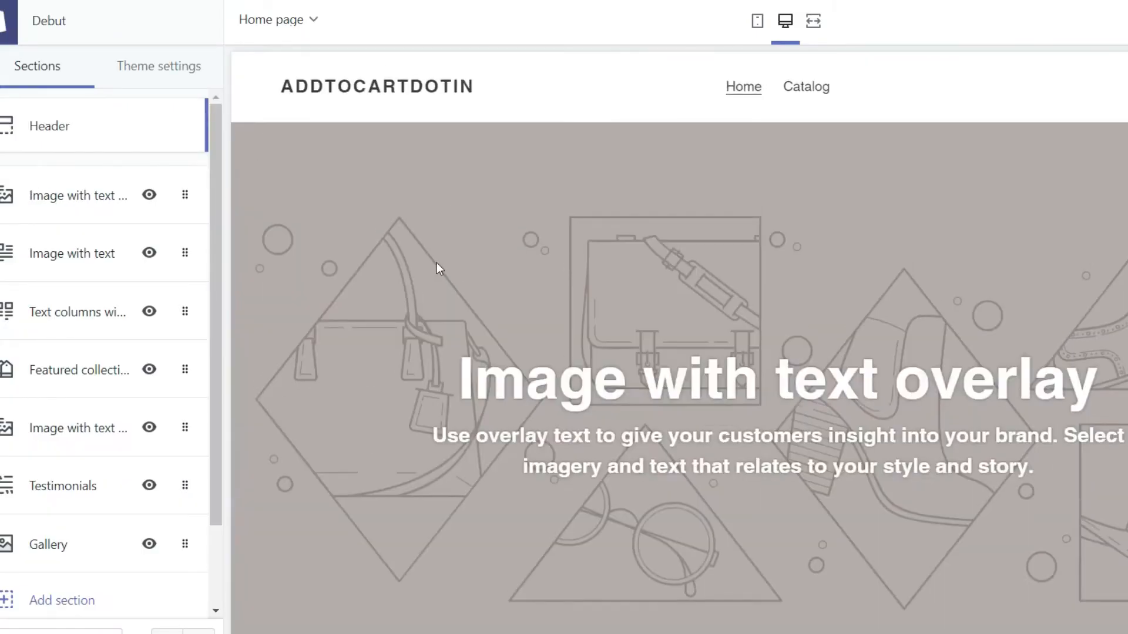
pyautogui.scroll(-2, 287, 195)
pyautogui.scroll(-2, 859, 217)
pyautogui.moveTo(459, 195); pyautogui.dragTo(1111, 222)
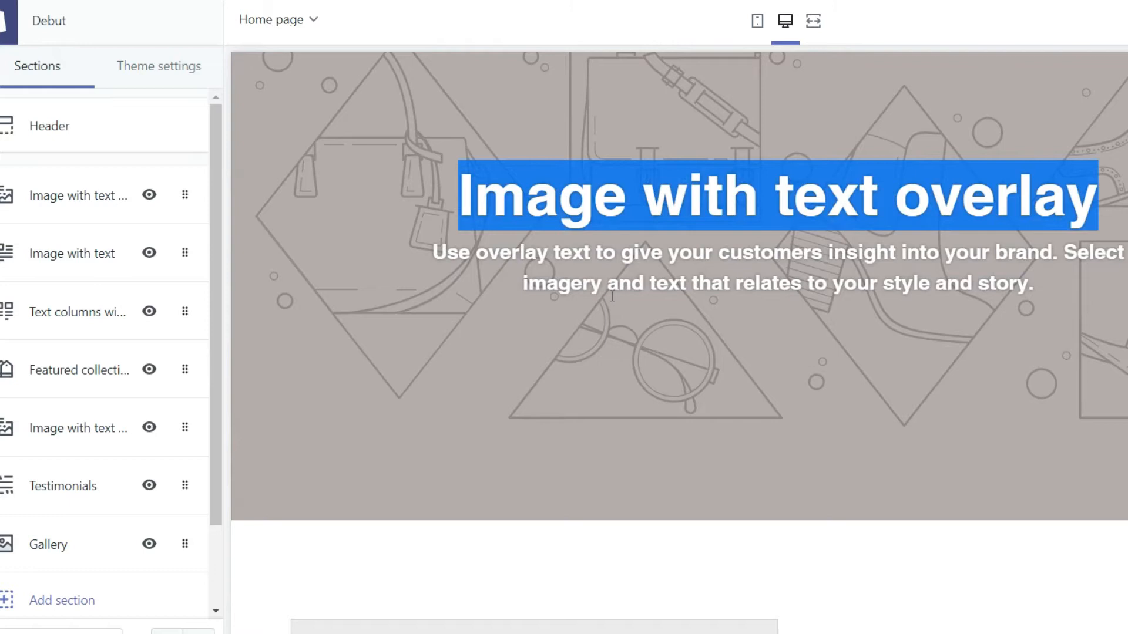
pyautogui.scroll(4, 612, 296)
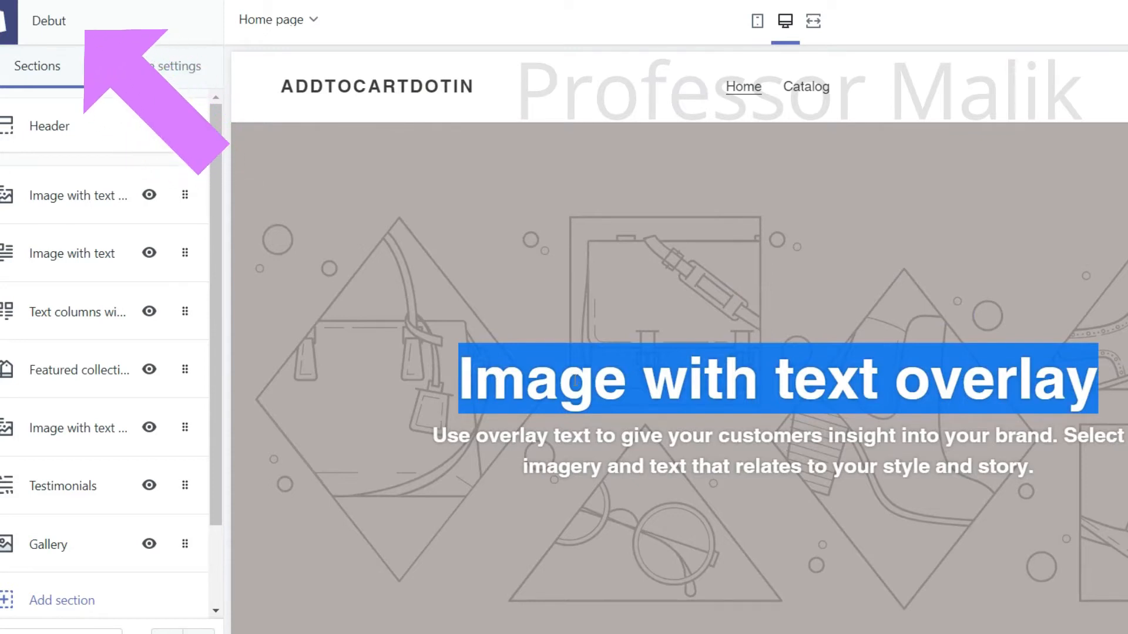
pyautogui.scroll(-6, 575, 376)
pyautogui.scroll(-17, 575, 380)
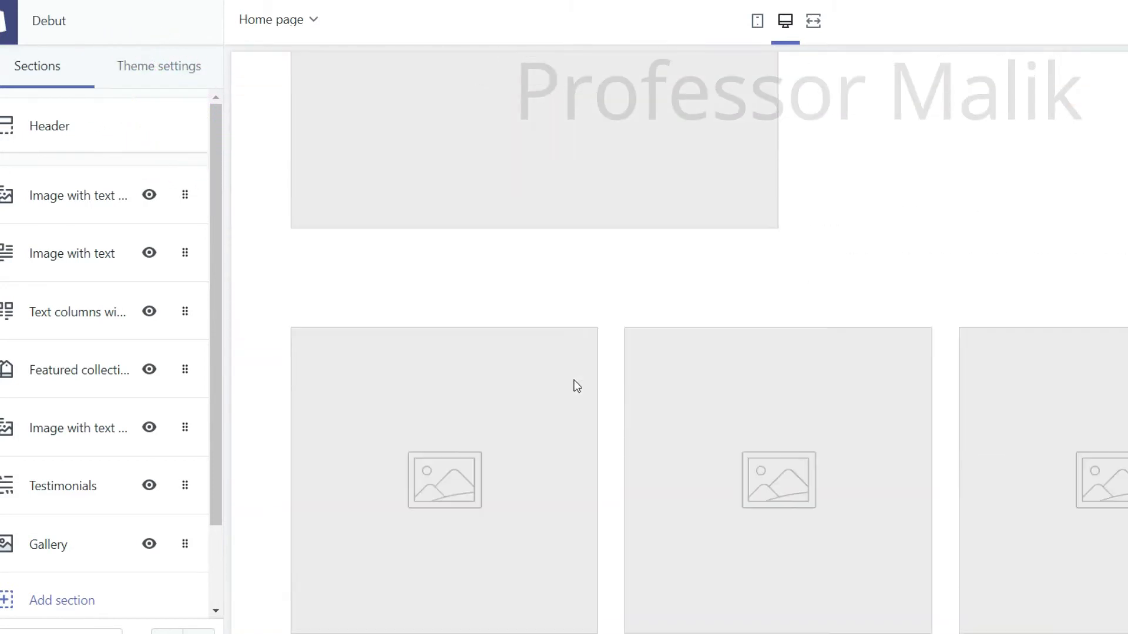
pyautogui.scroll(-10, 575, 383)
pyautogui.scroll(6, 574, 385)
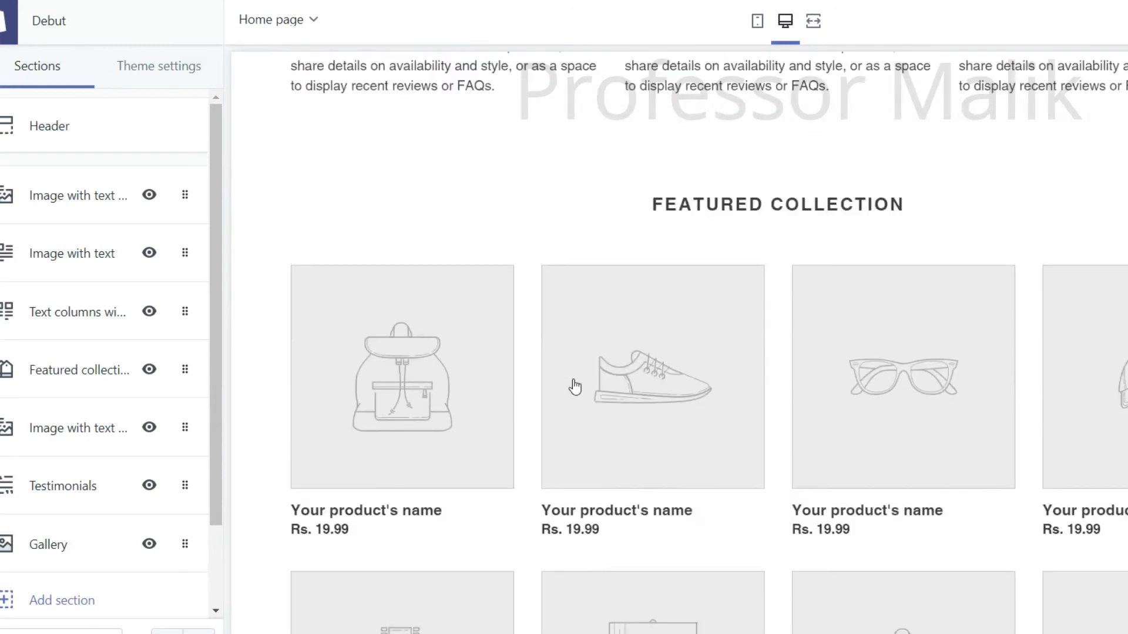
pyautogui.scroll(14, 572, 381)
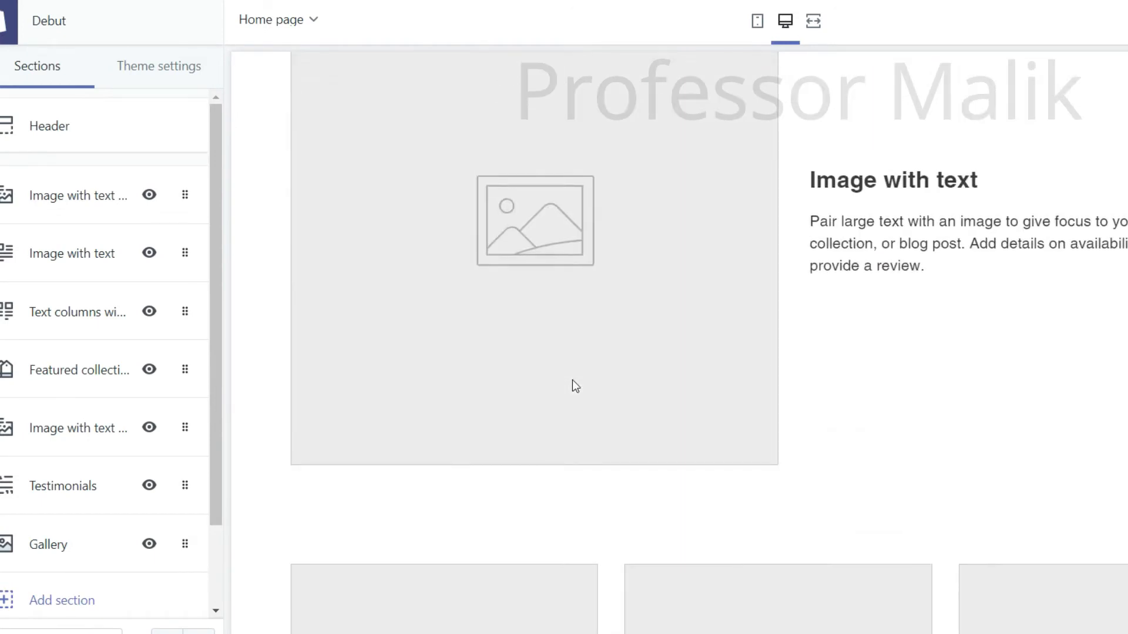
pyautogui.scroll(-15, 575, 386)
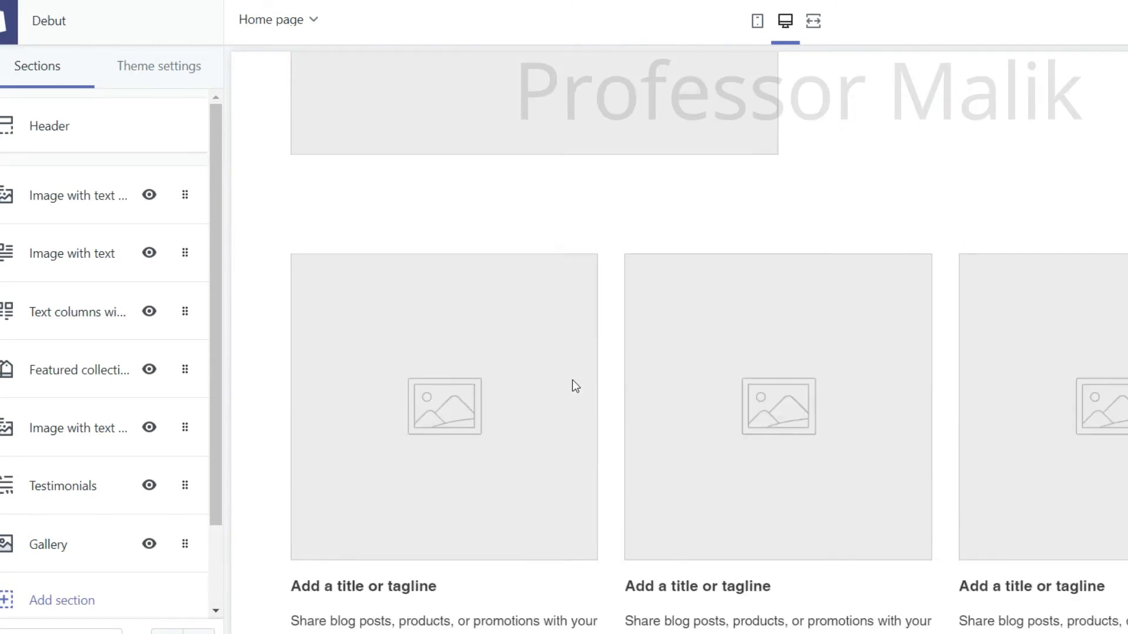
pyautogui.scroll(-8, 572, 379)
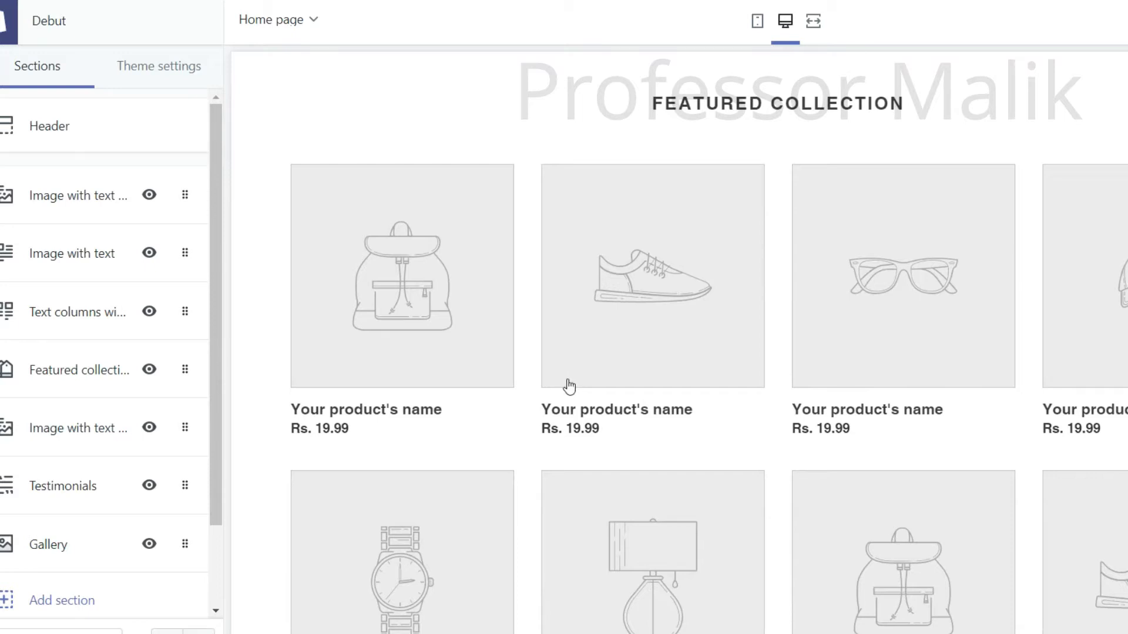
pyautogui.scroll(20, 488, 385)
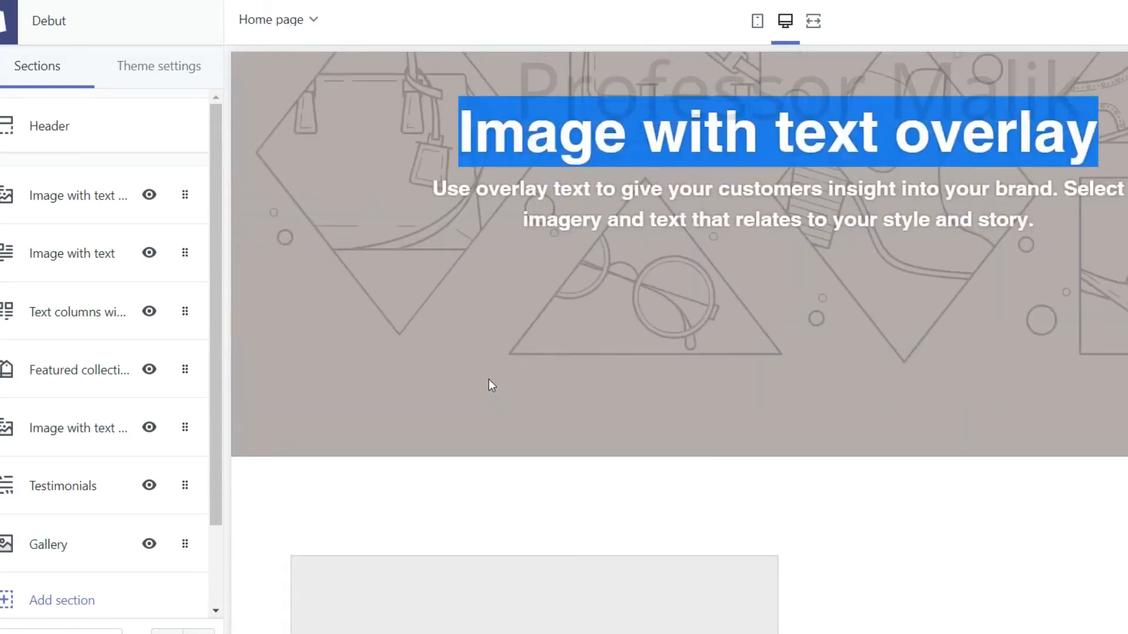
pyautogui.scroll(4, 489, 380)
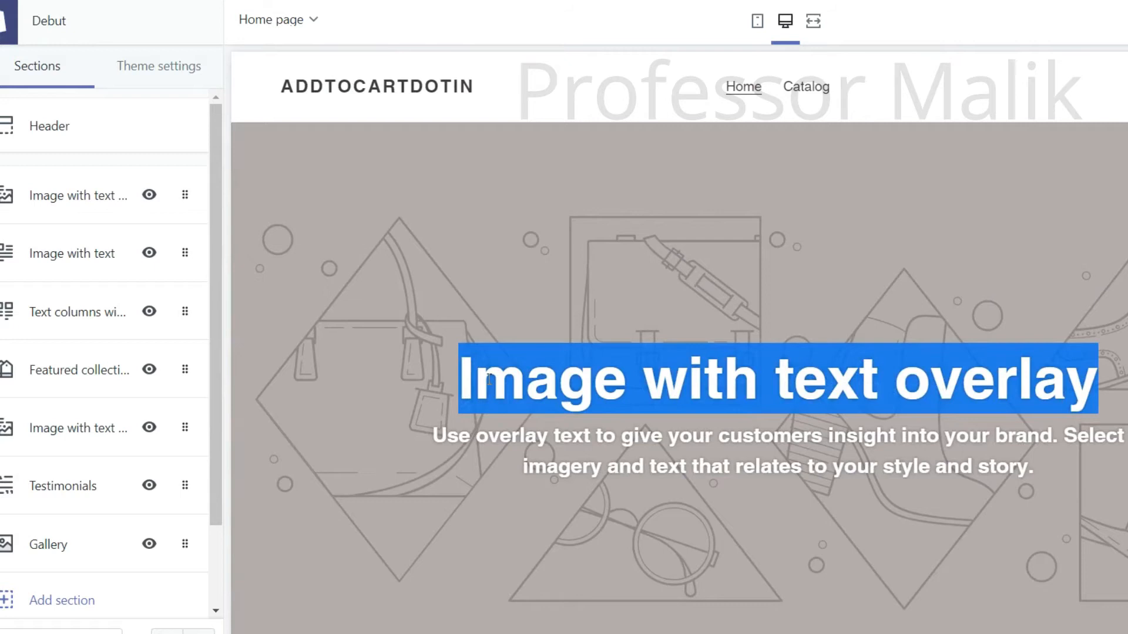
pyautogui.scroll(-3, 489, 380)
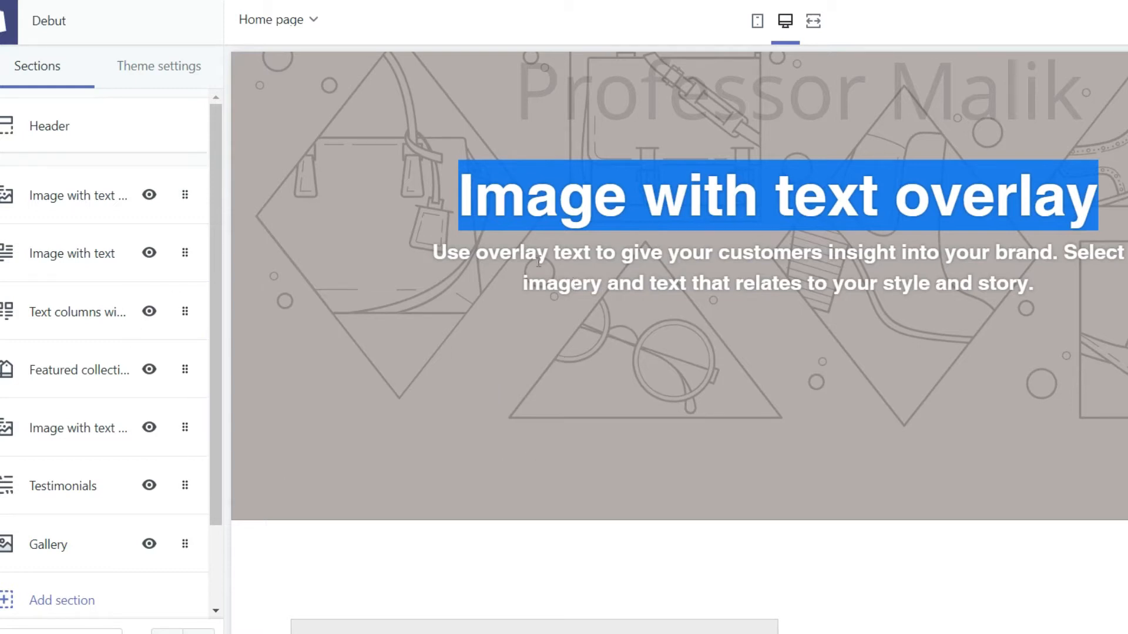
# - Leave the theme editor and start adding a new product to the store
pyautogui.click(2, 23)
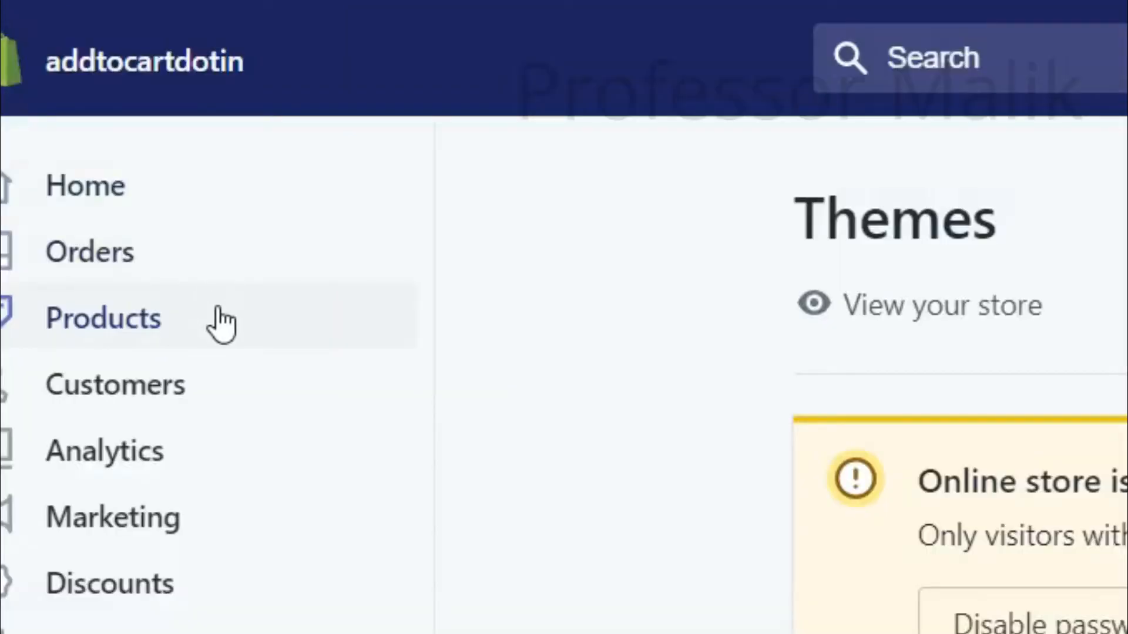
pyautogui.click(187, 333)
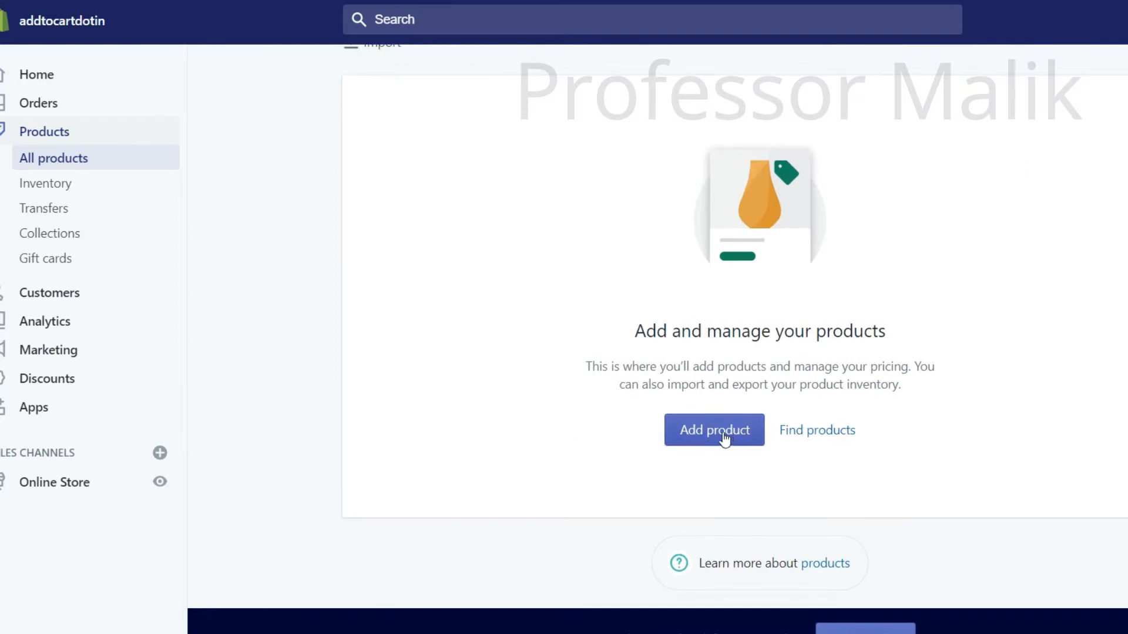
pyautogui.scroll(2, 585, 415)
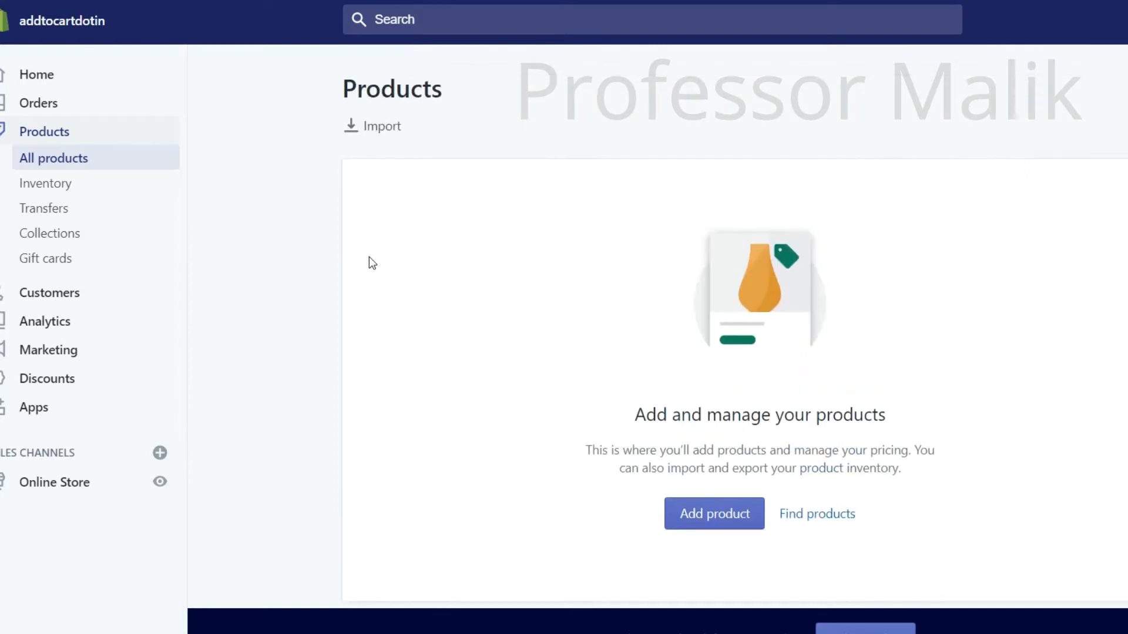
pyautogui.scroll(-2, 509, 319)
pyautogui.click(722, 436)
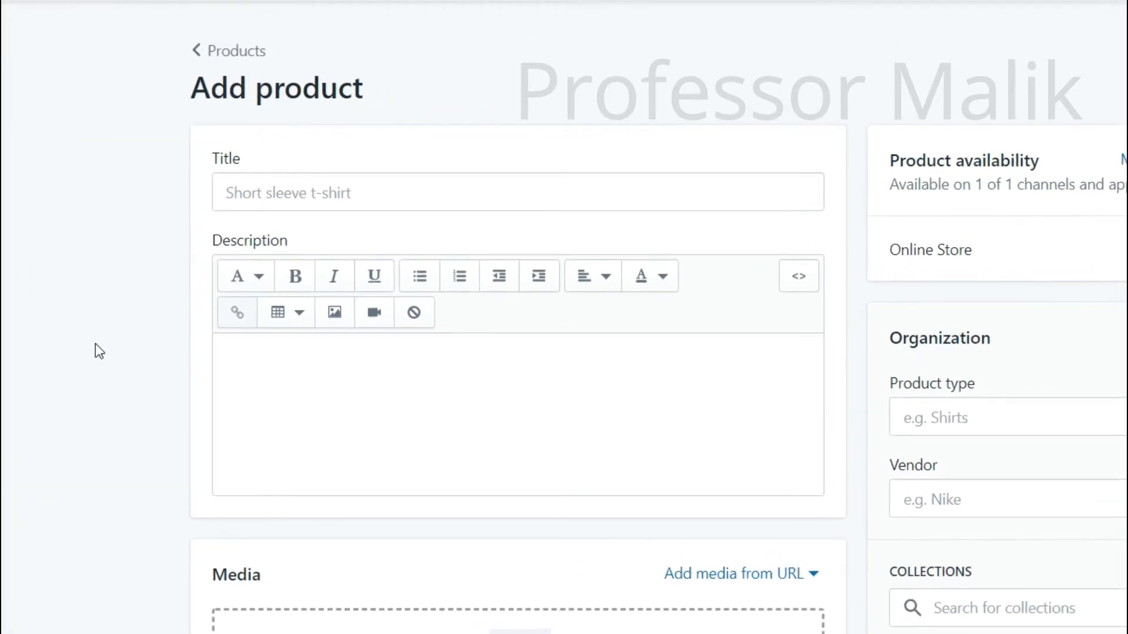
# - Look over the title, description and media fields of the new product form
pyautogui.click(225, 185)
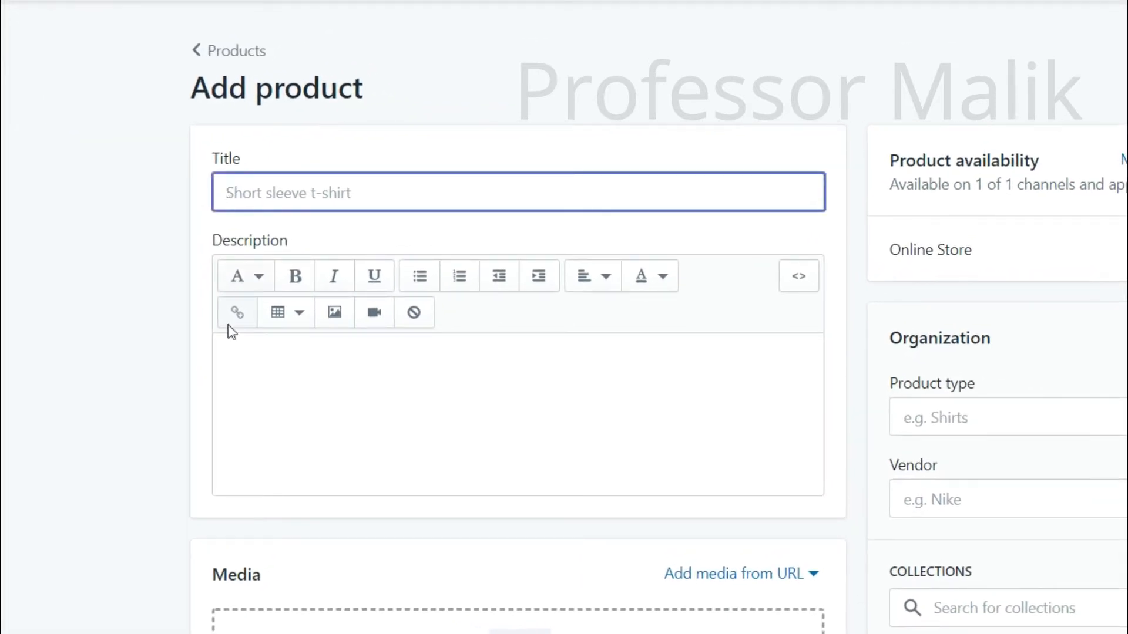
pyautogui.click(250, 371)
pyautogui.scroll(-8, 249, 371)
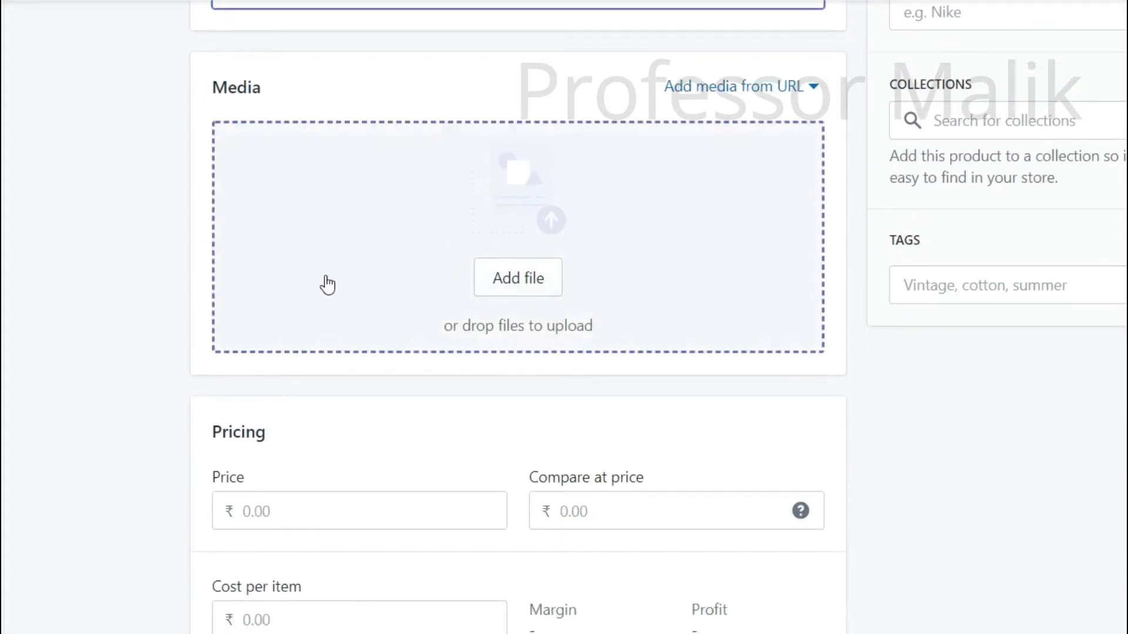
pyautogui.scroll(-4, 323, 284)
# - Set the product's compare at price to ₹150 and its price to ₹100
pyautogui.click(268, 264)
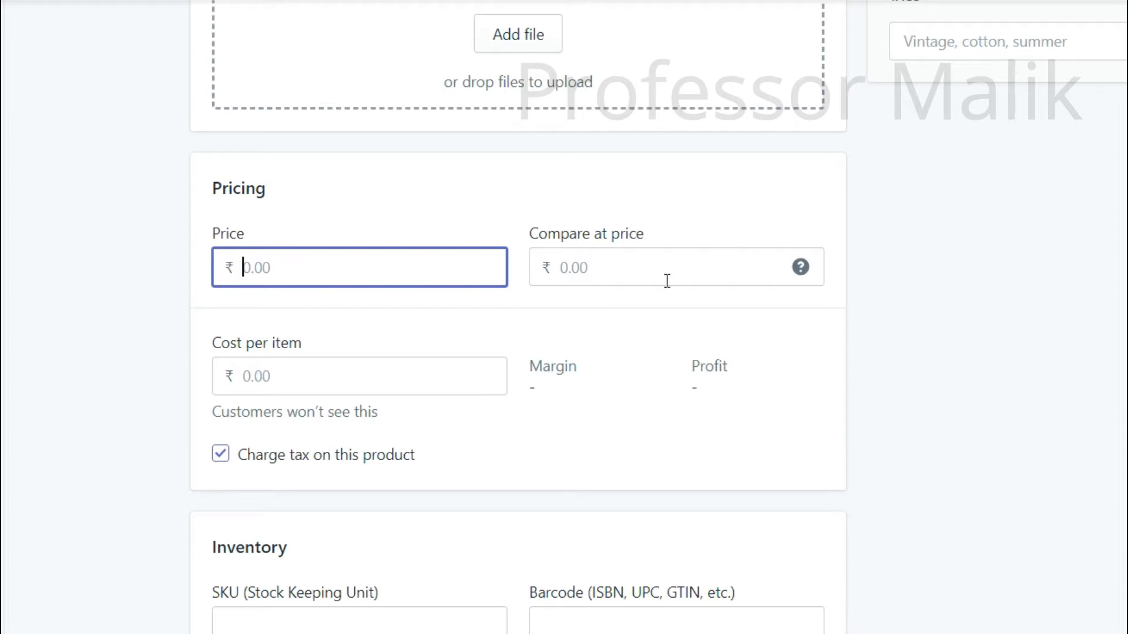
pyautogui.click(639, 269)
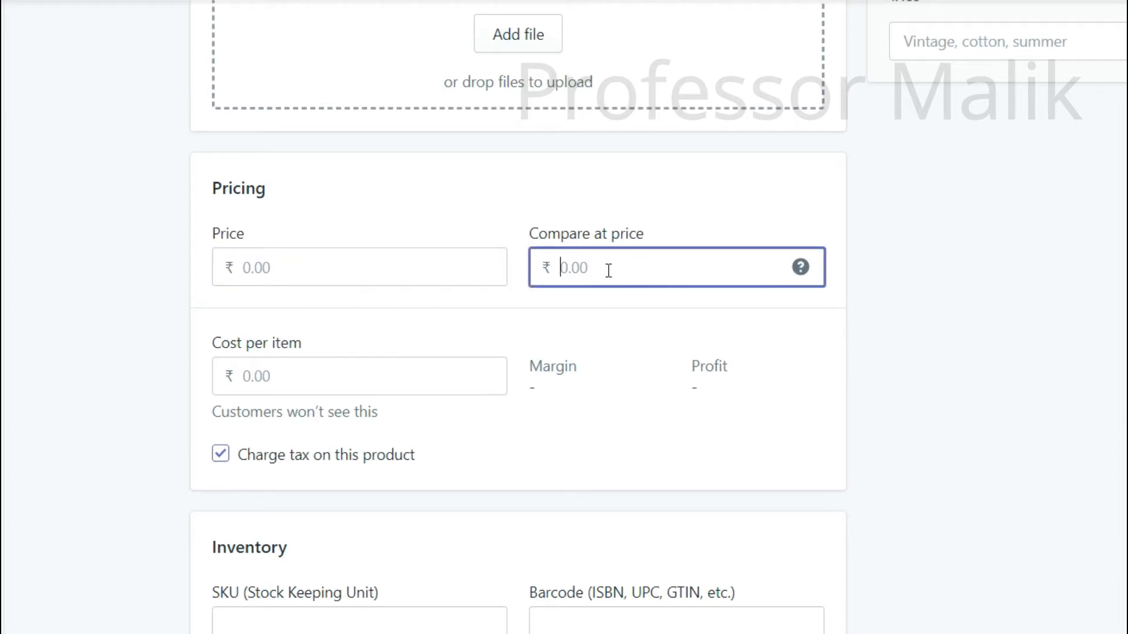
pyautogui.click(303, 263)
pyautogui.click(606, 268)
pyautogui.write('150')
pyautogui.click(368, 250)
pyautogui.write('100')
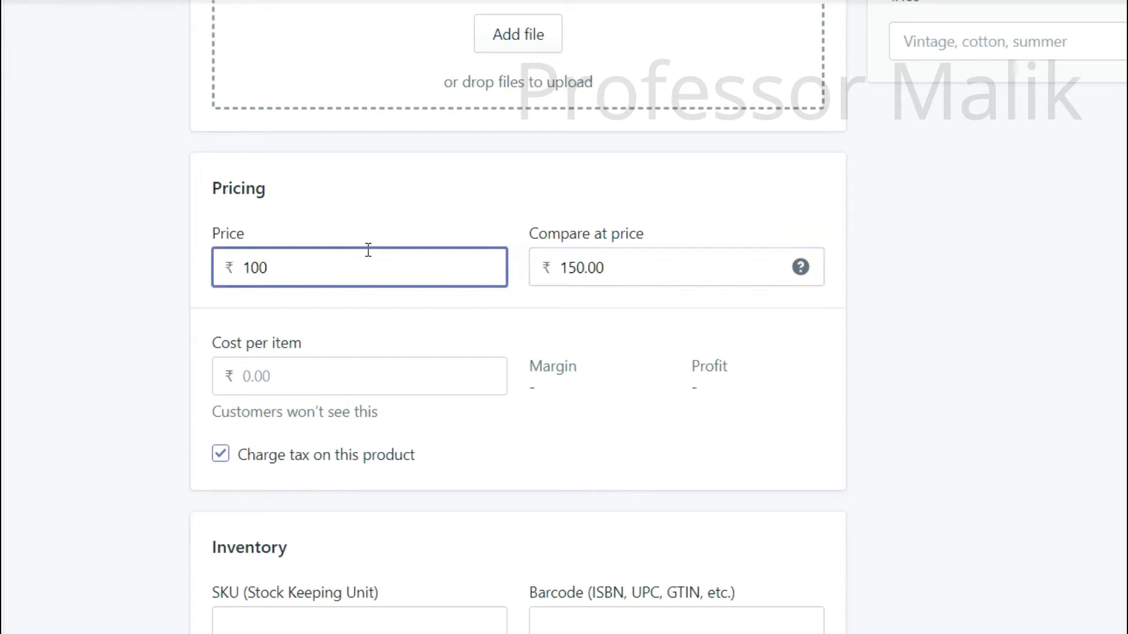
pyautogui.click(184, 311)
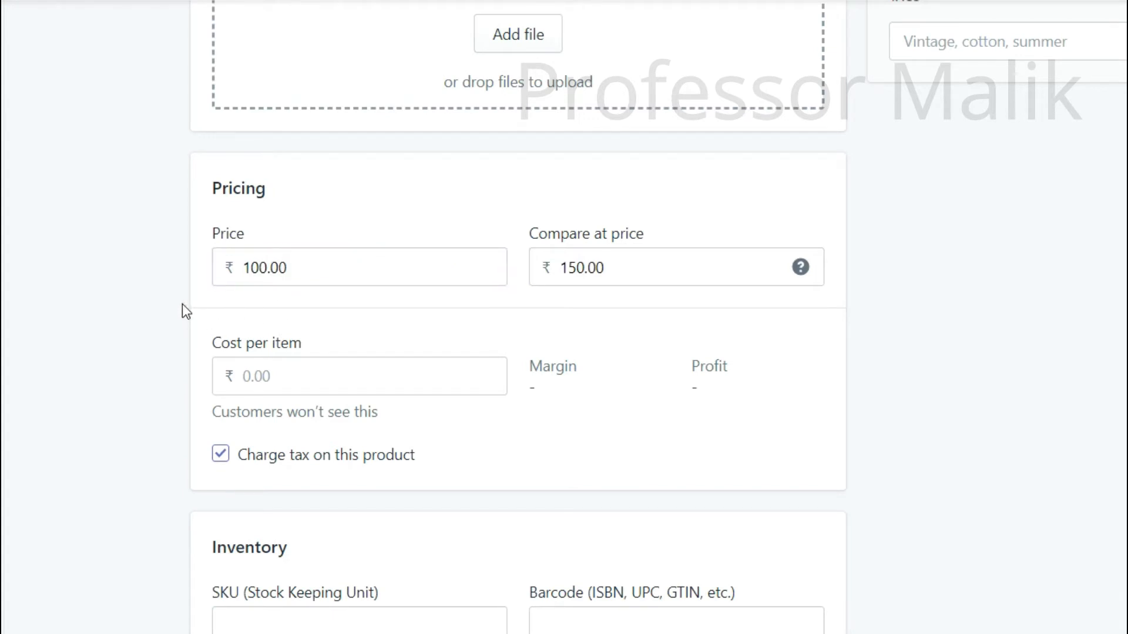
# - Clear both the compare at price and the price of the product
pyautogui.moveTo(614, 268); pyautogui.dragTo(513, 252)
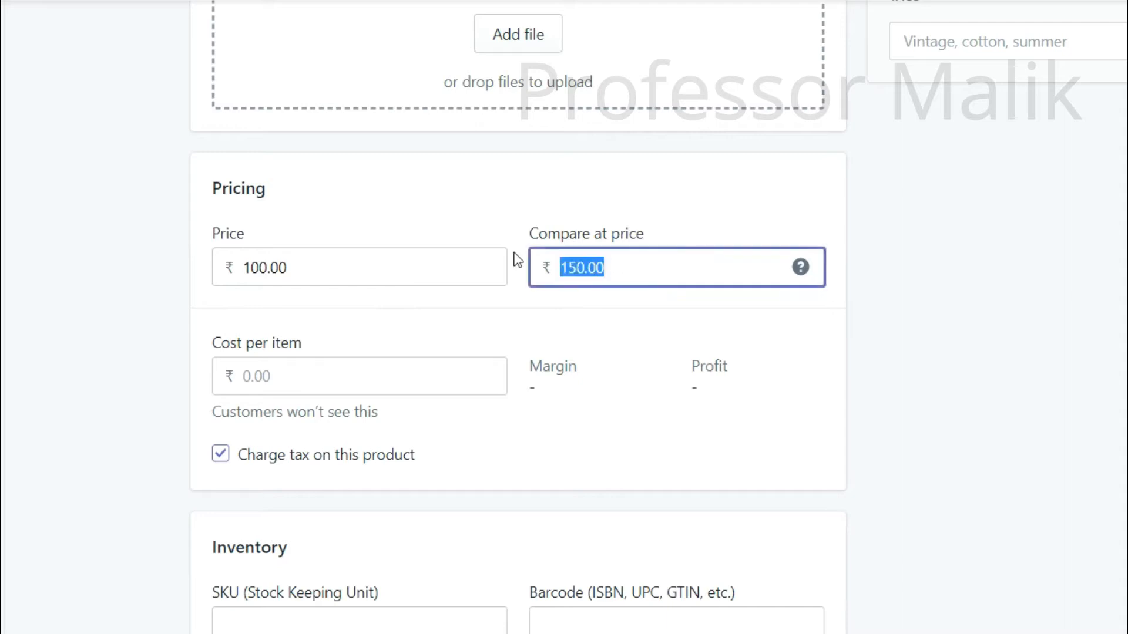
pyautogui.press('BackSpace')
pyautogui.moveTo(324, 262); pyautogui.dragTo(176, 272)
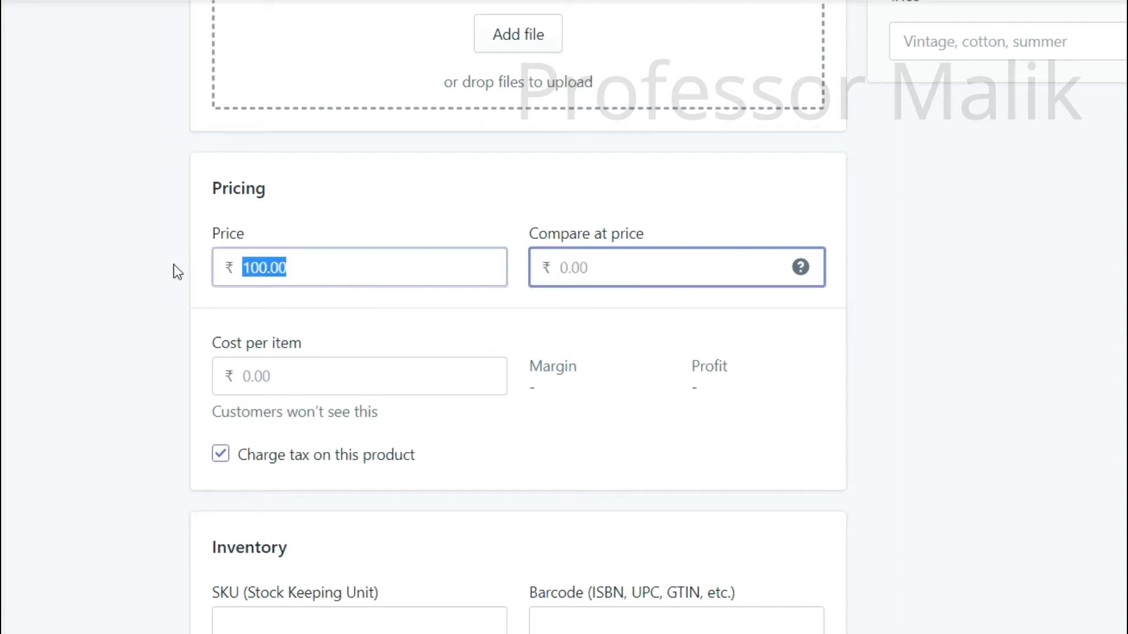
pyautogui.press('BackSpace')
pyautogui.click(127, 262)
# - Set the product's available inventory quantity to 50
pyautogui.scroll(-6, 129, 263)
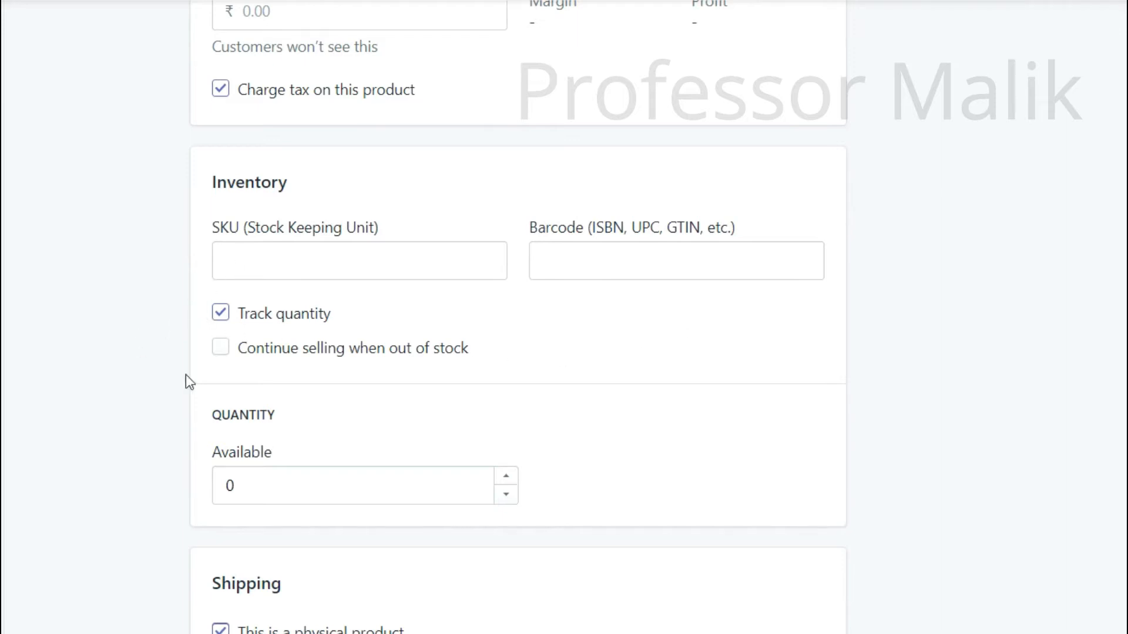
pyautogui.scroll(-4, 154, 404)
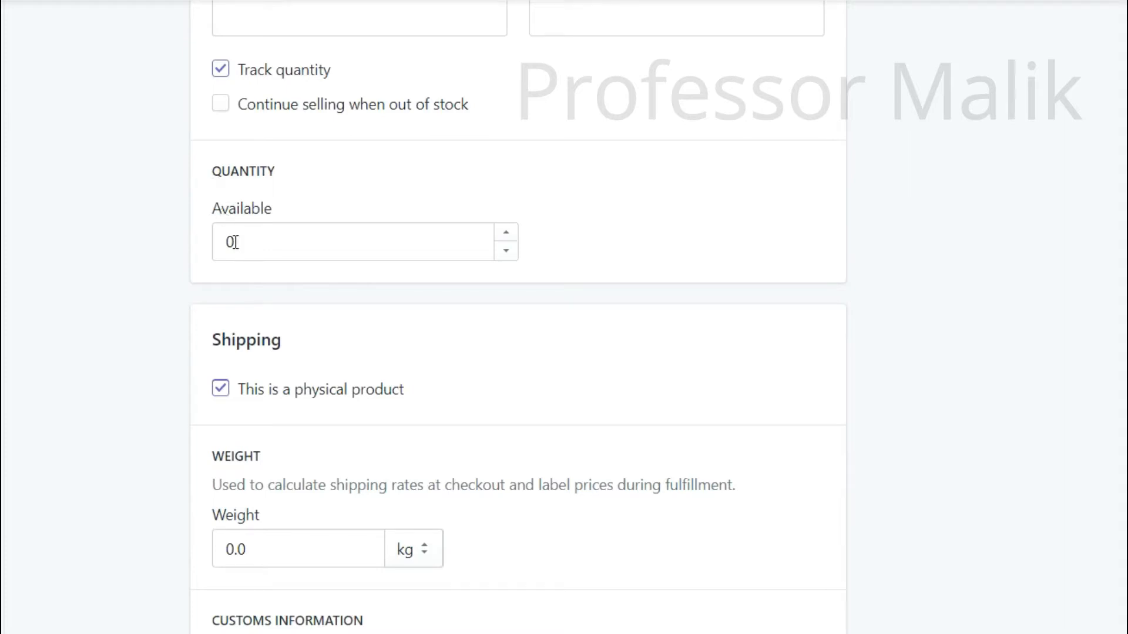
pyautogui.moveTo(242, 234); pyautogui.dragTo(199, 236)
pyautogui.write('50')
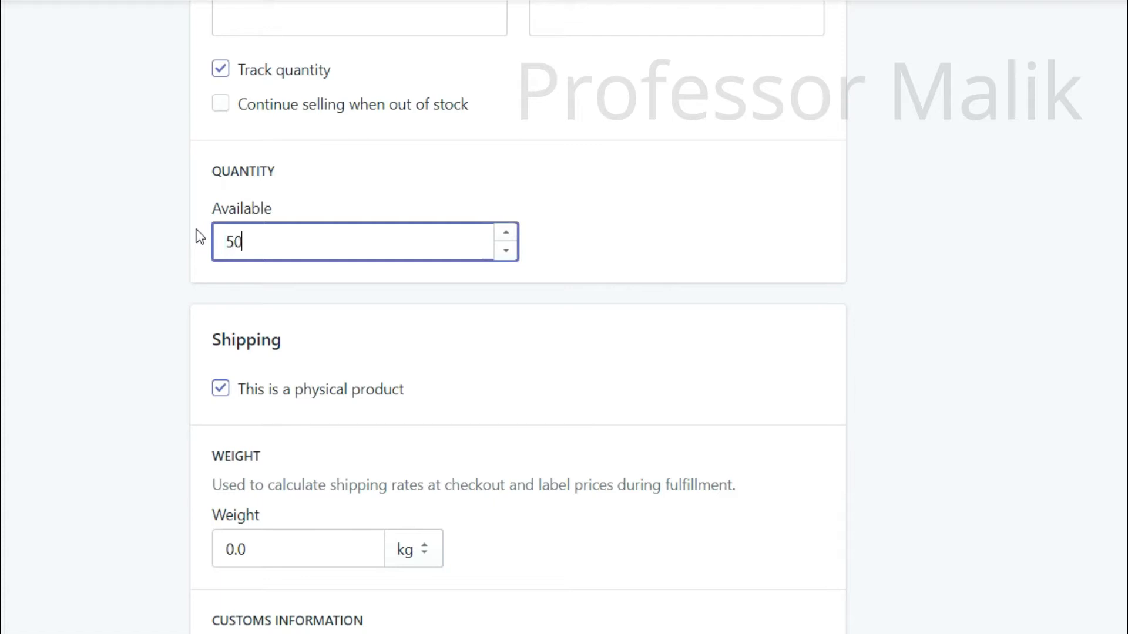
pyautogui.click(134, 278)
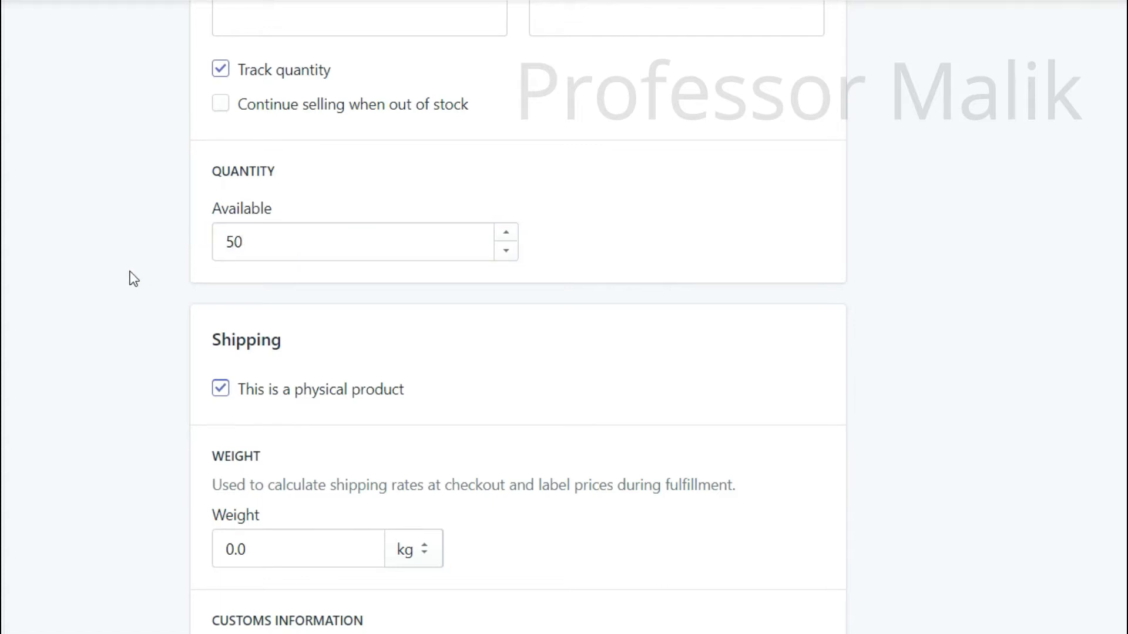
# - Set the product's shipping weight to 0.46 kg
pyautogui.scroll(-2, 133, 278)
pyautogui.scroll(-4, 134, 279)
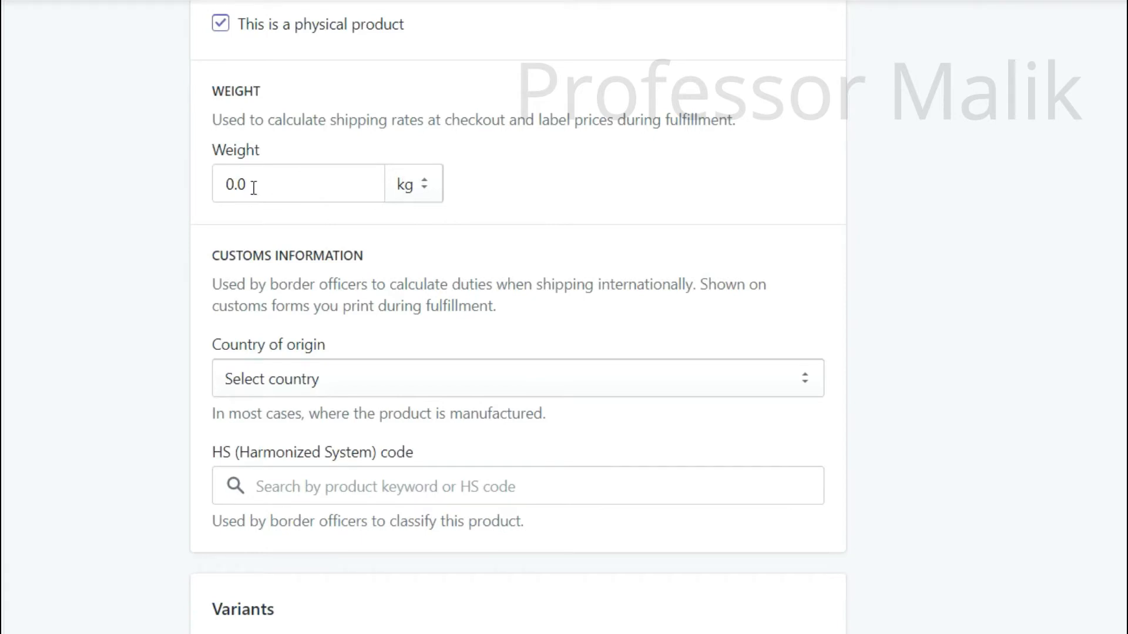
pyautogui.moveTo(253, 187); pyautogui.dragTo(197, 194)
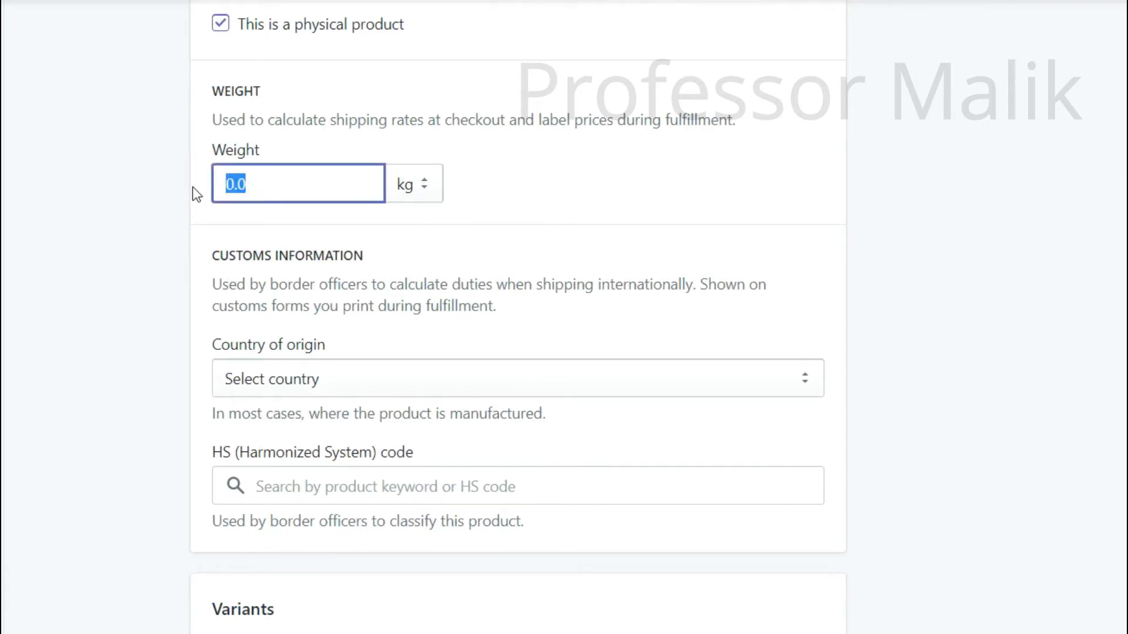
pyautogui.write('460')
pyautogui.click(230, 187)
pyautogui.write('0.')
pyautogui.click(115, 279)
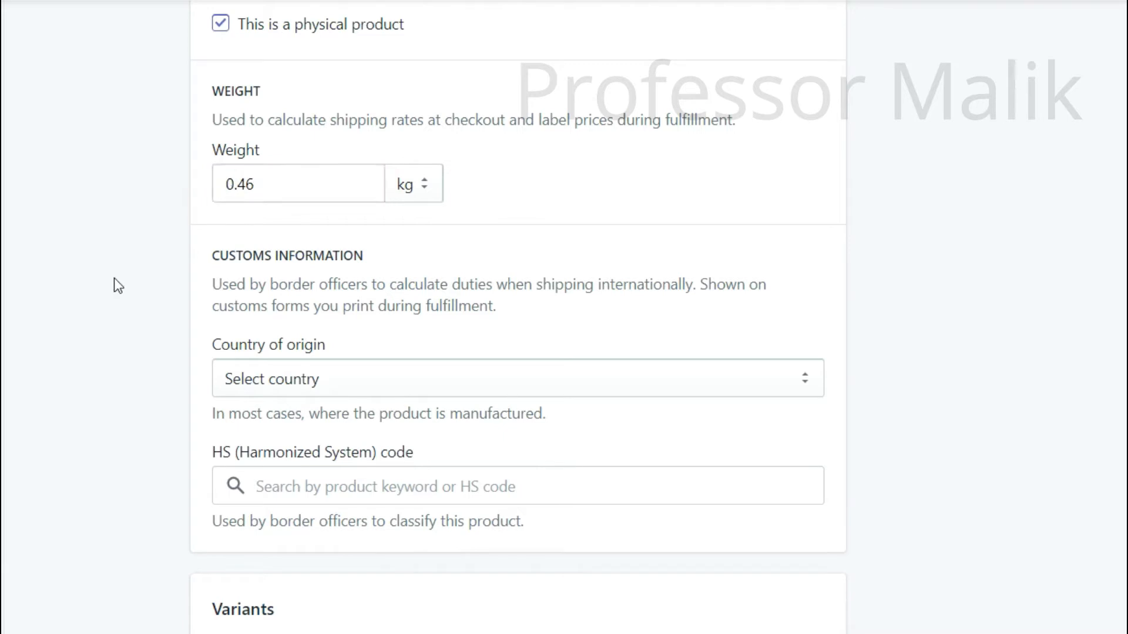
# - Set the country of origin in the customs information to India
pyautogui.scroll(-4, 116, 285)
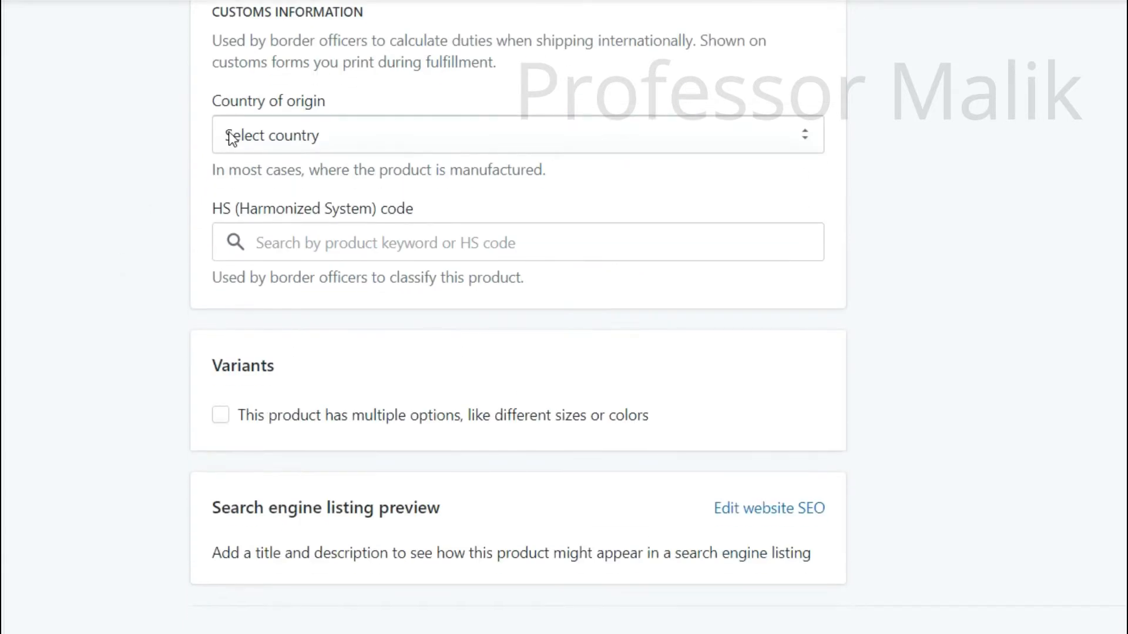
pyautogui.click(407, 135)
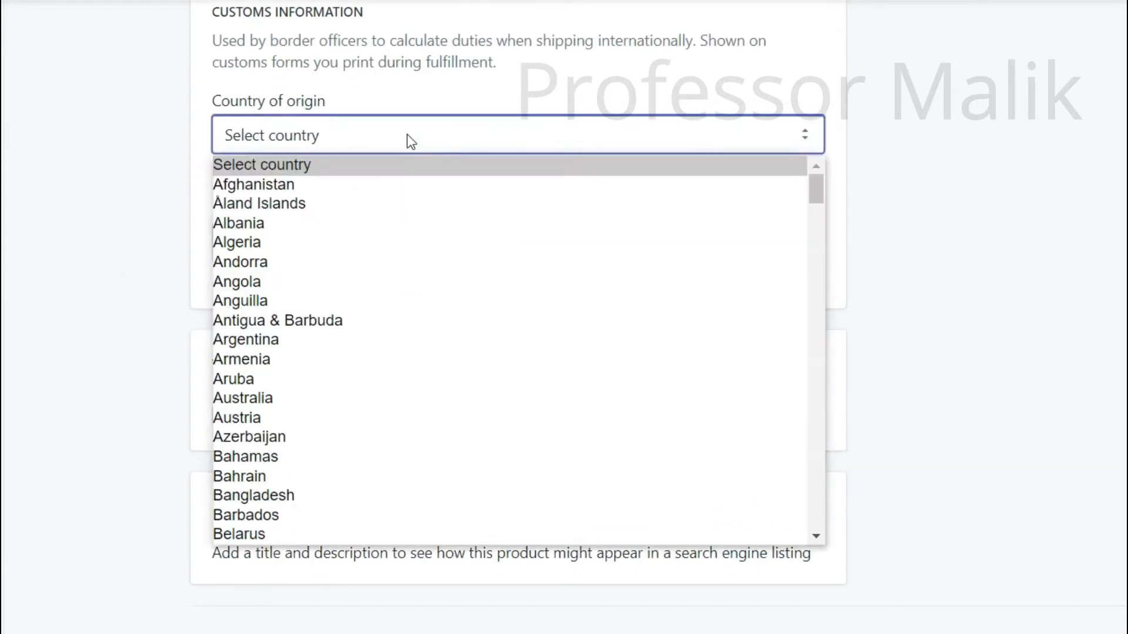
pyautogui.write('india')
pyautogui.press('Return')
pyautogui.click(125, 290)
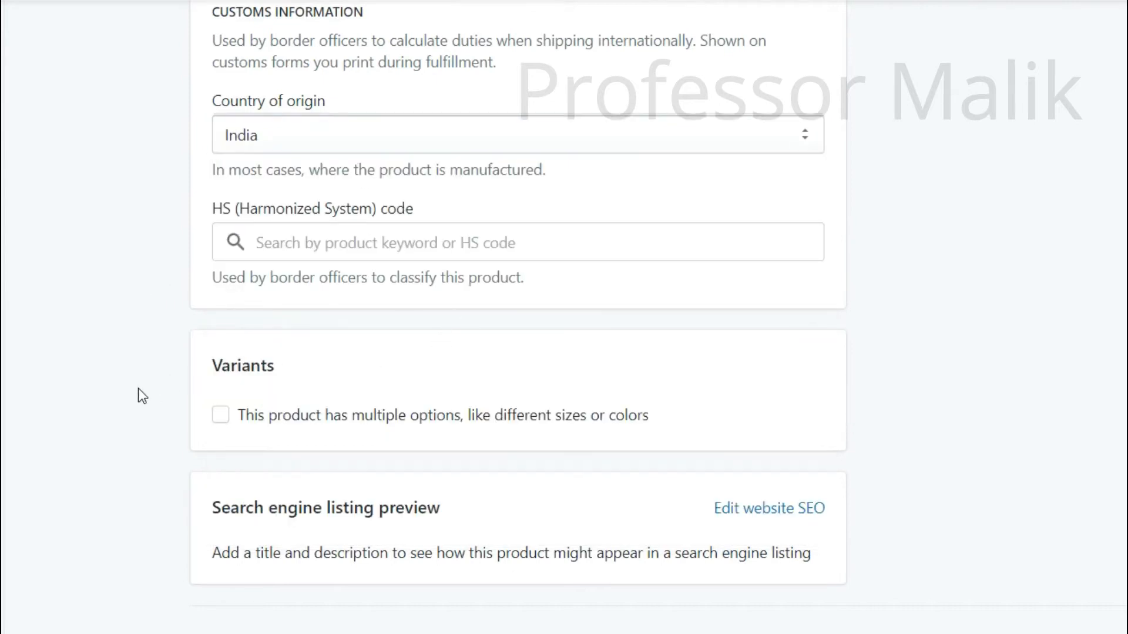
# - Try out the multiple options setting for variants with its Size option name, and turn the setting back off
pyautogui.scroll(-1, 147, 393)
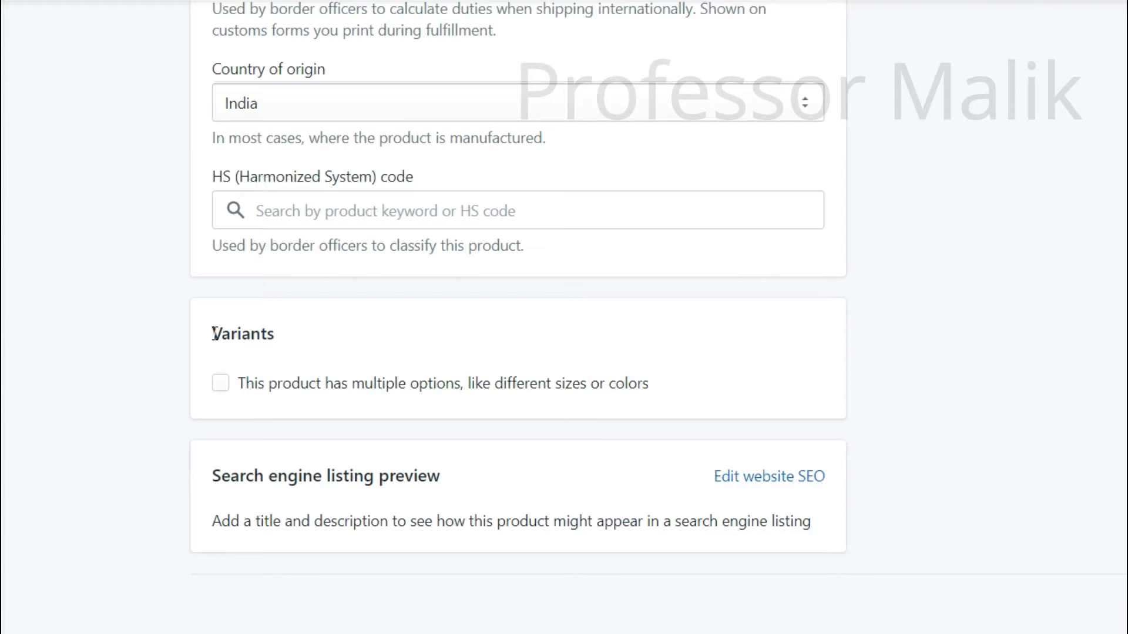
pyautogui.click(223, 387)
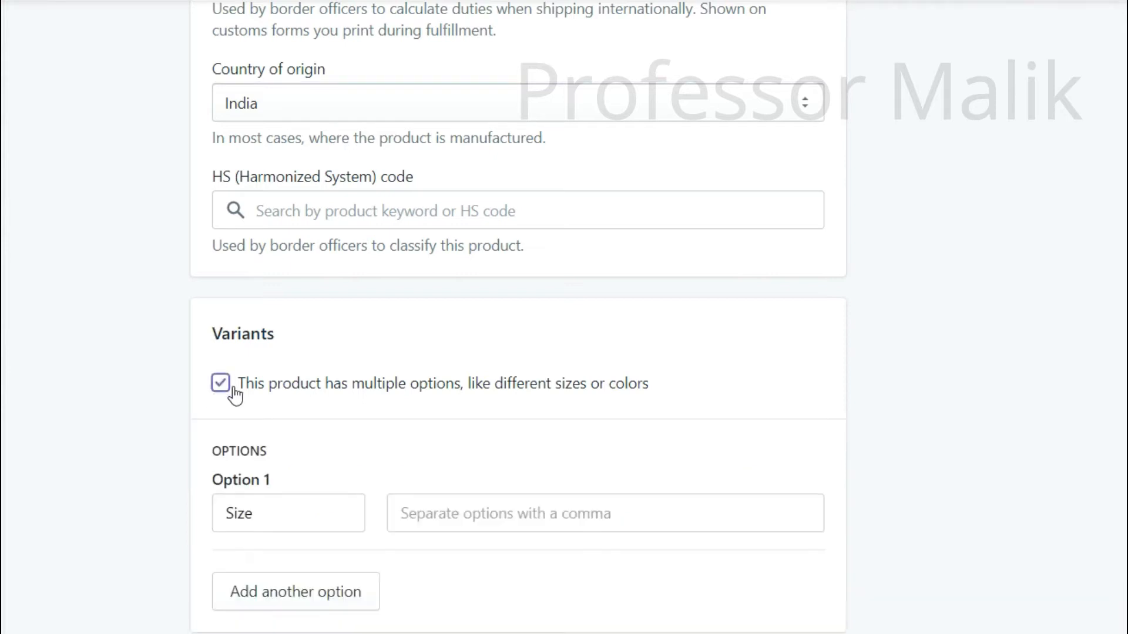
pyautogui.scroll(-4, 365, 403)
pyautogui.click(288, 304)
pyautogui.moveTo(288, 304); pyautogui.dragTo(156, 288)
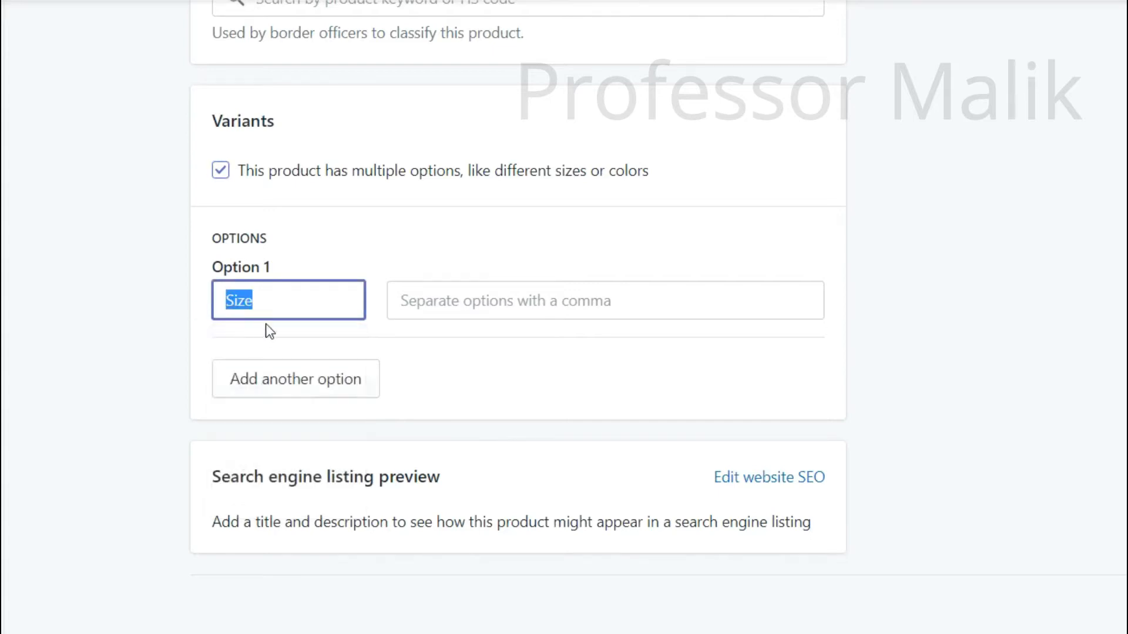
pyautogui.click(267, 297)
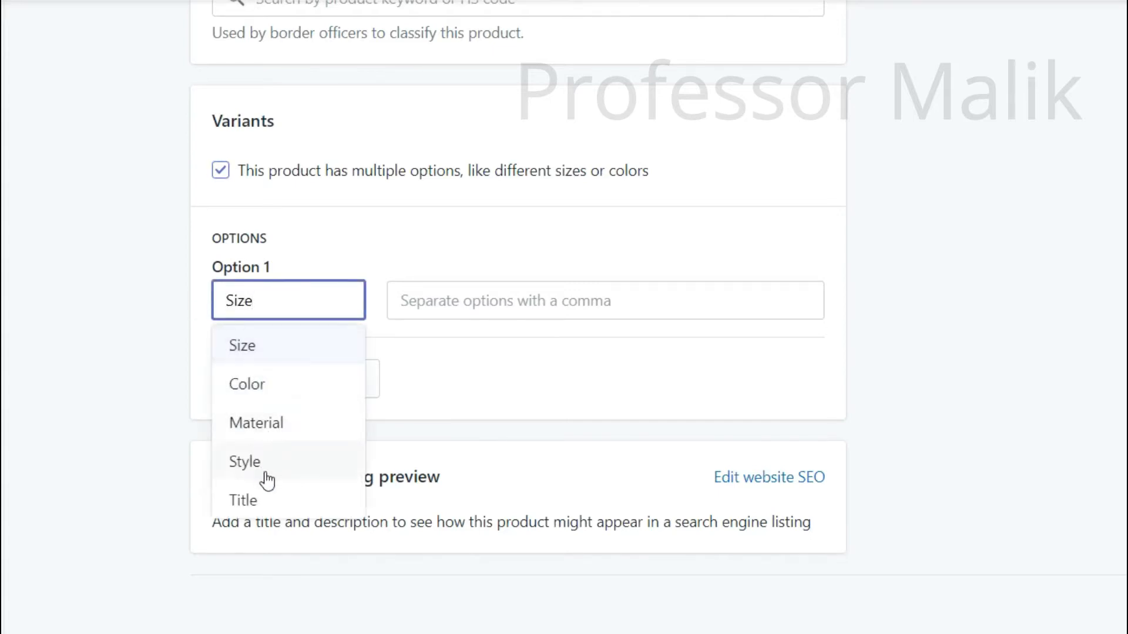
pyautogui.press('BackSpace')
pyautogui.press('BackSpace')
pyautogui.press('BackSpace')
pyautogui.press('BackSpace')
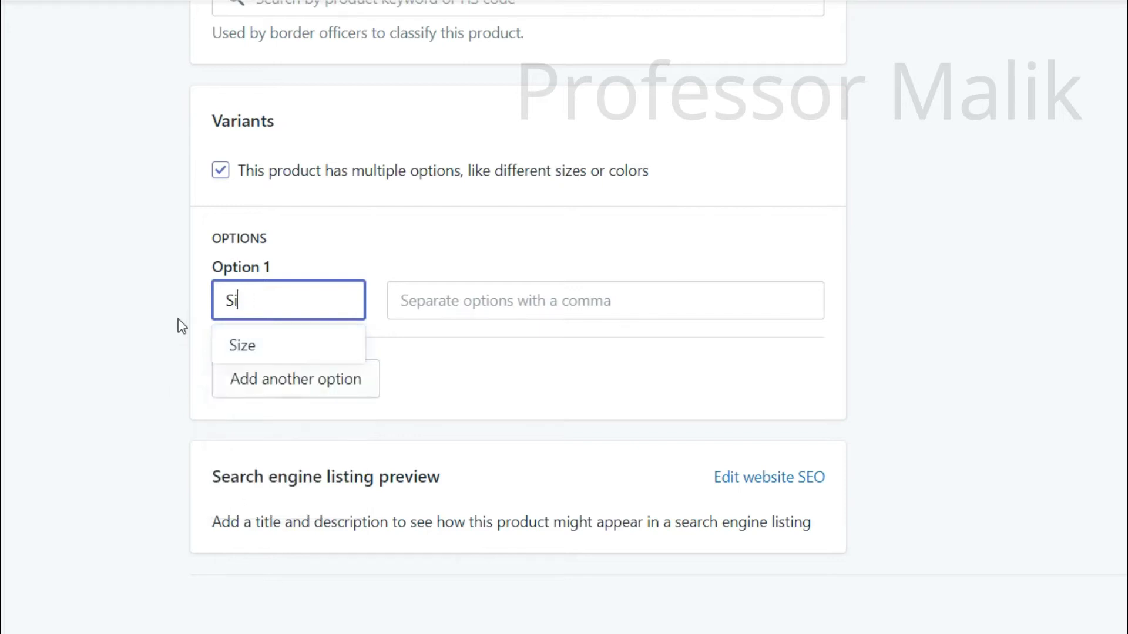
pyautogui.click(219, 237)
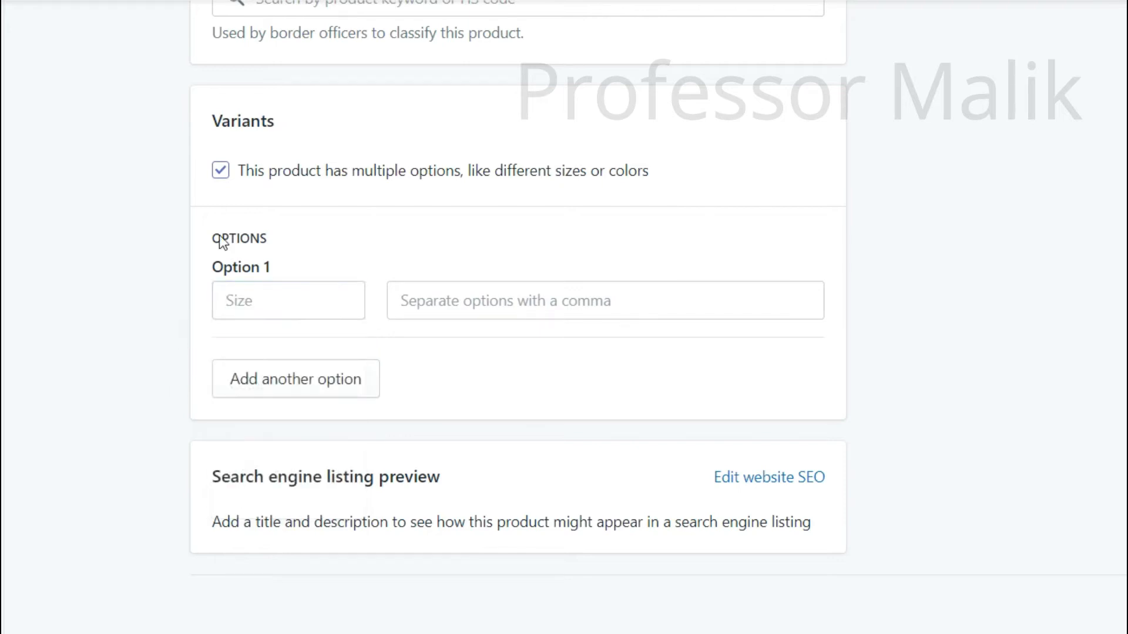
pyautogui.click(221, 174)
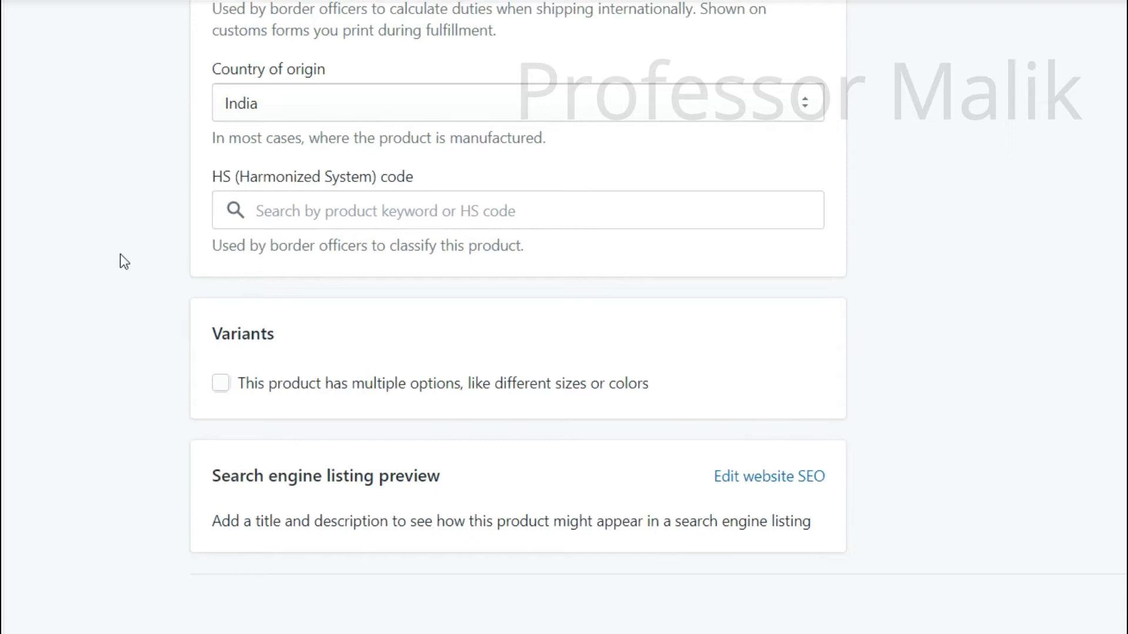
# - Enter the product title "Hair Straightener with Hair Removal - Combo Pack"
pyautogui.scroll(20, 124, 261)
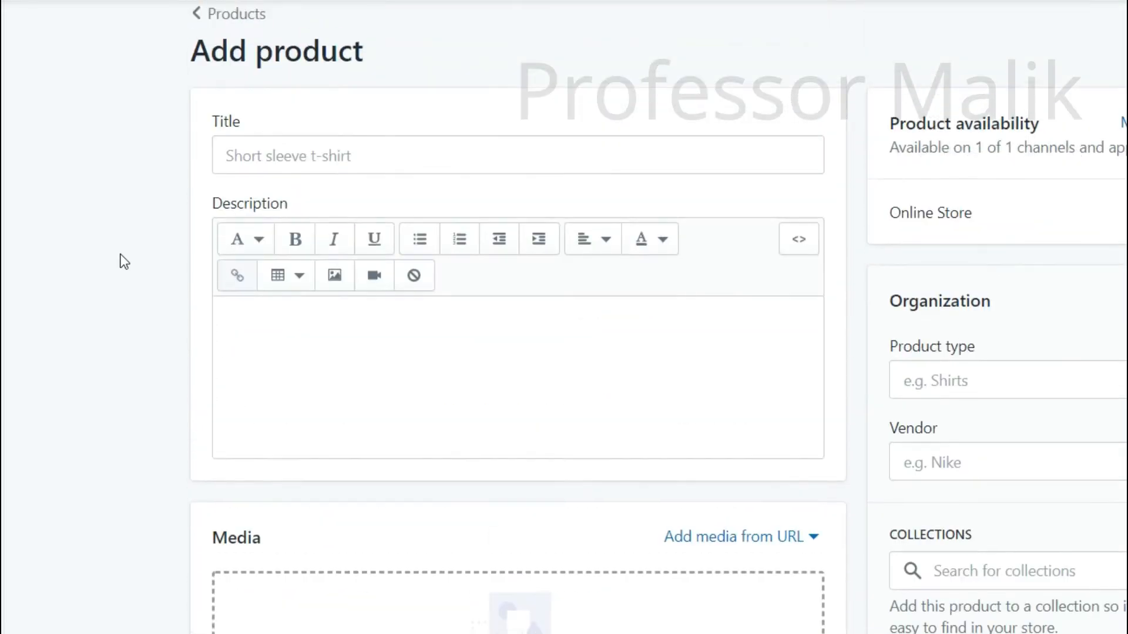
pyautogui.scroll(1, 124, 261)
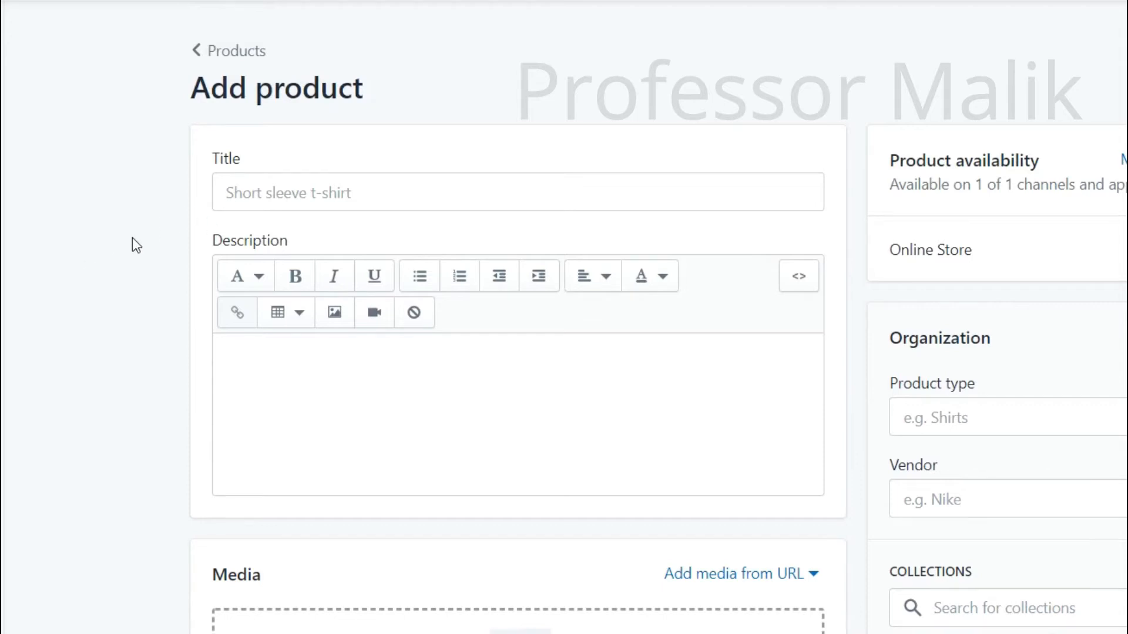
pyautogui.scroll(-2, 133, 238)
pyautogui.scroll(2, 133, 237)
pyautogui.click(317, 199)
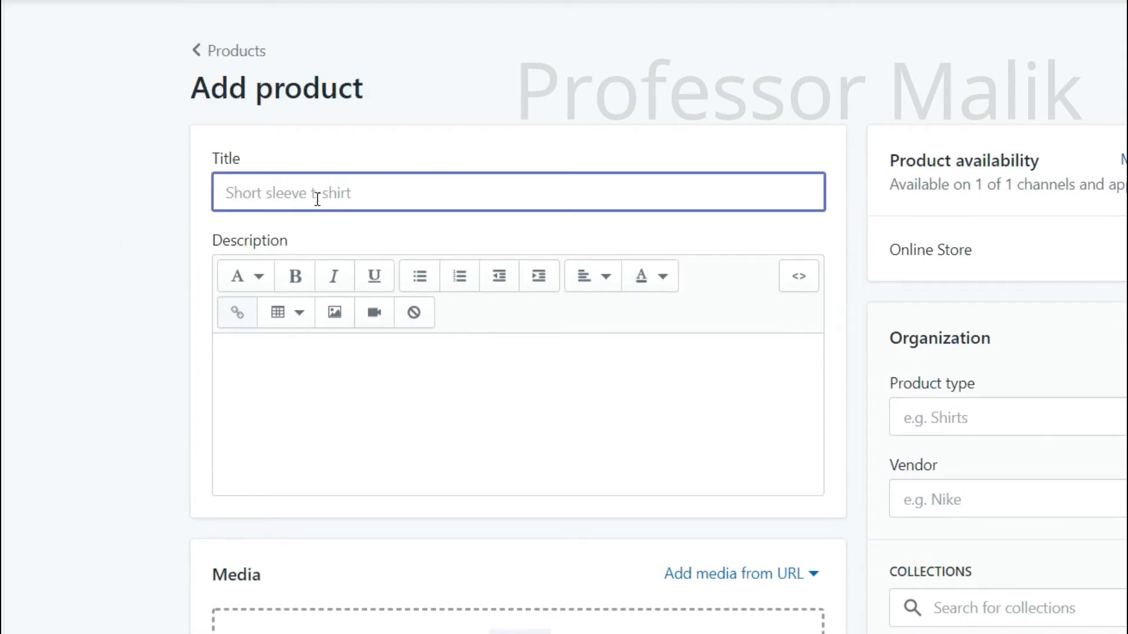
pyautogui.write('Combo P')
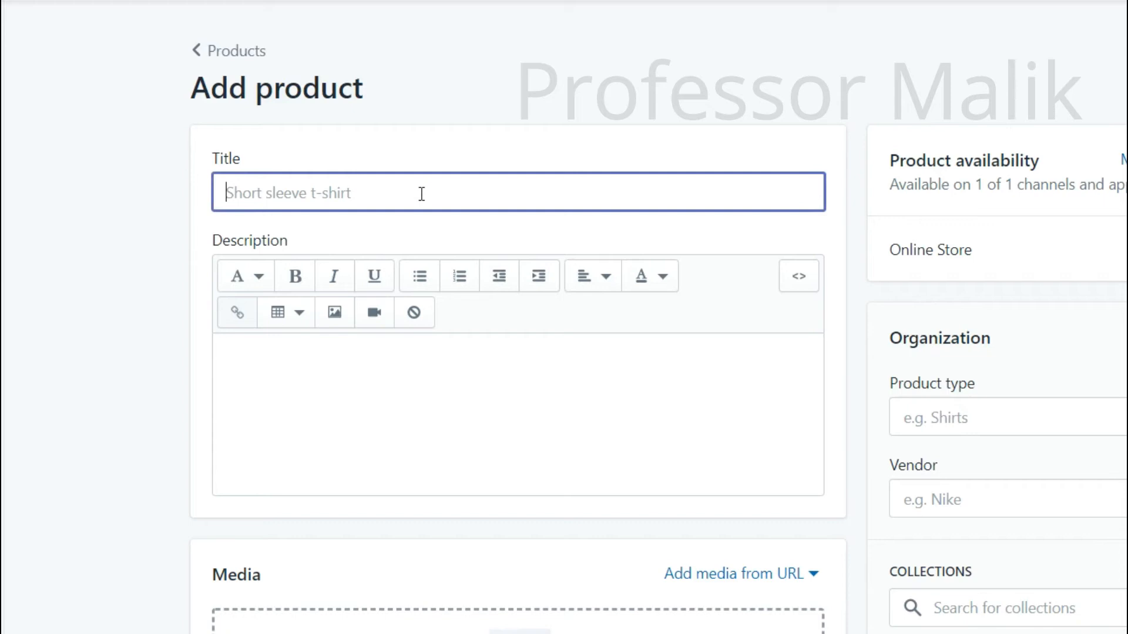
pyautogui.write('Hair ')
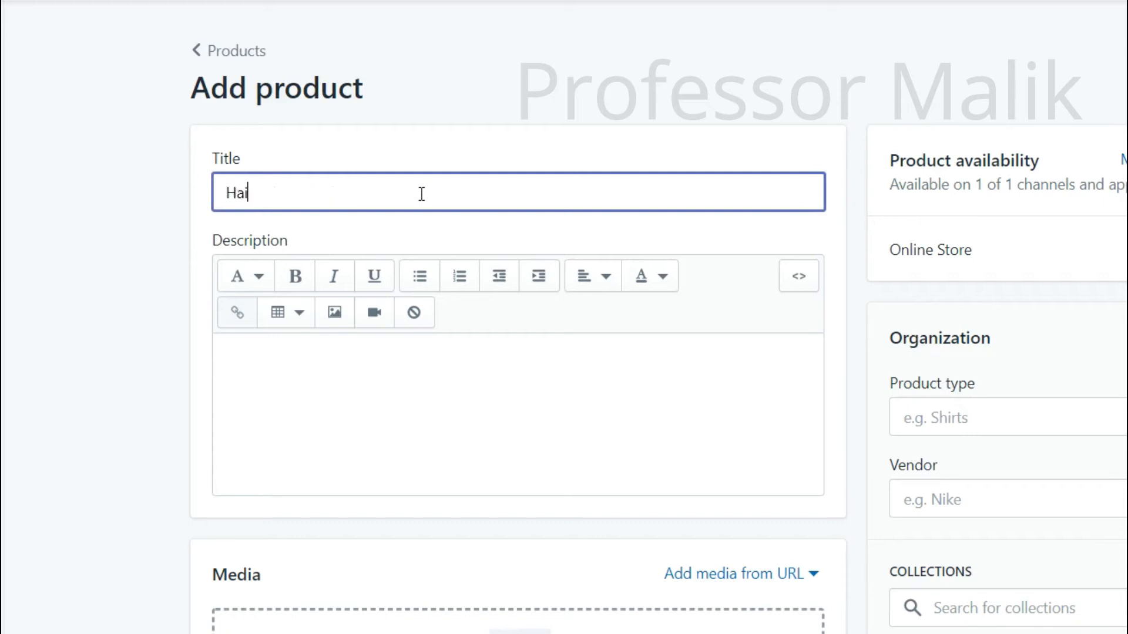
pyautogui.write('Straightener ')
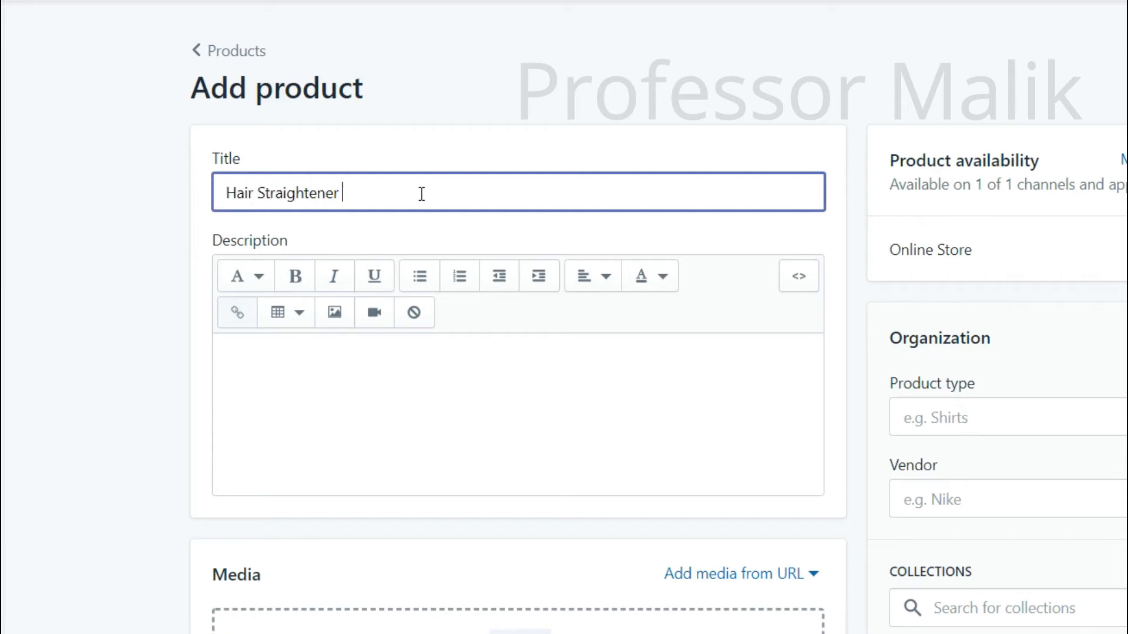
pyautogui.write('with Hair Removal - Combo Pack')
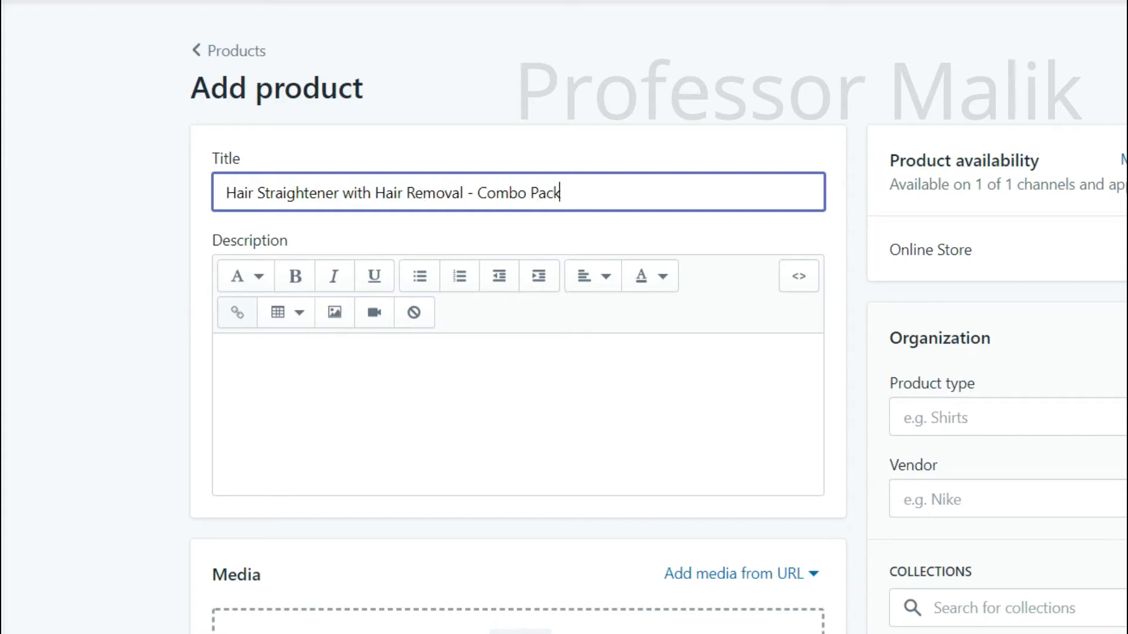
pyautogui.click(136, 280)
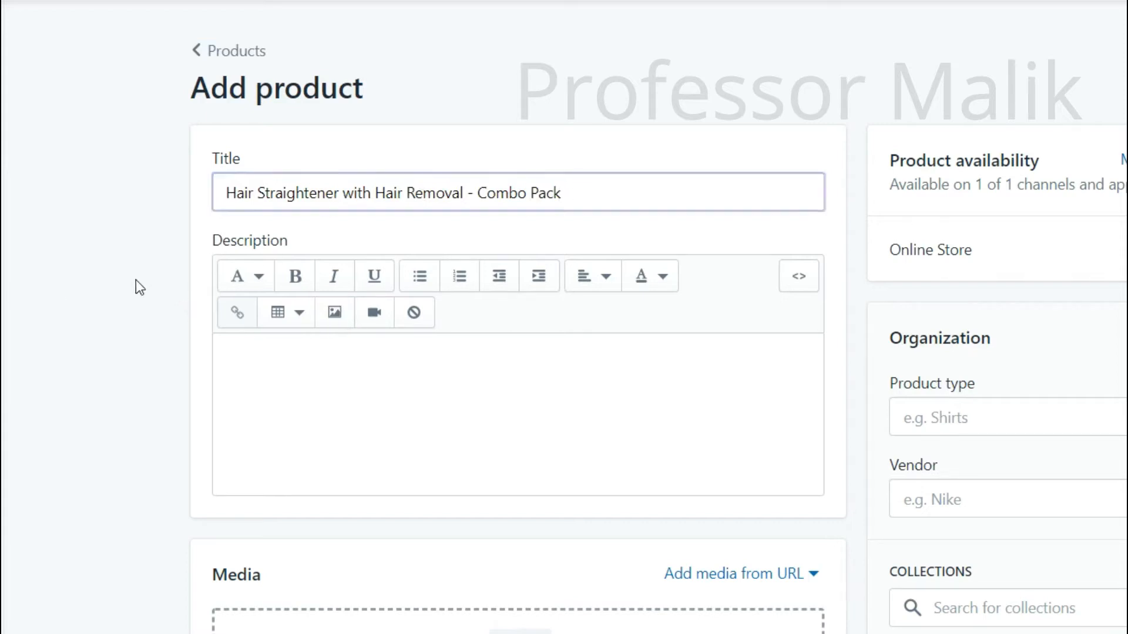
# - Paste the prepared combo pack text into the product description and review it
pyautogui.click(386, 377)
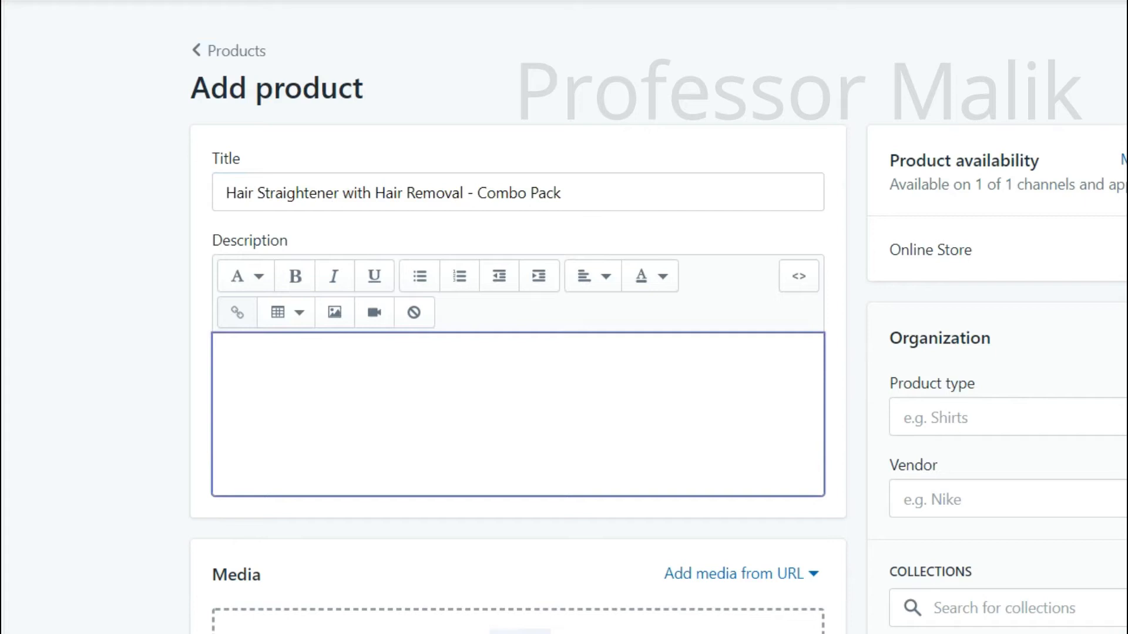
pyautogui.hotkey('ctrl', 'v')
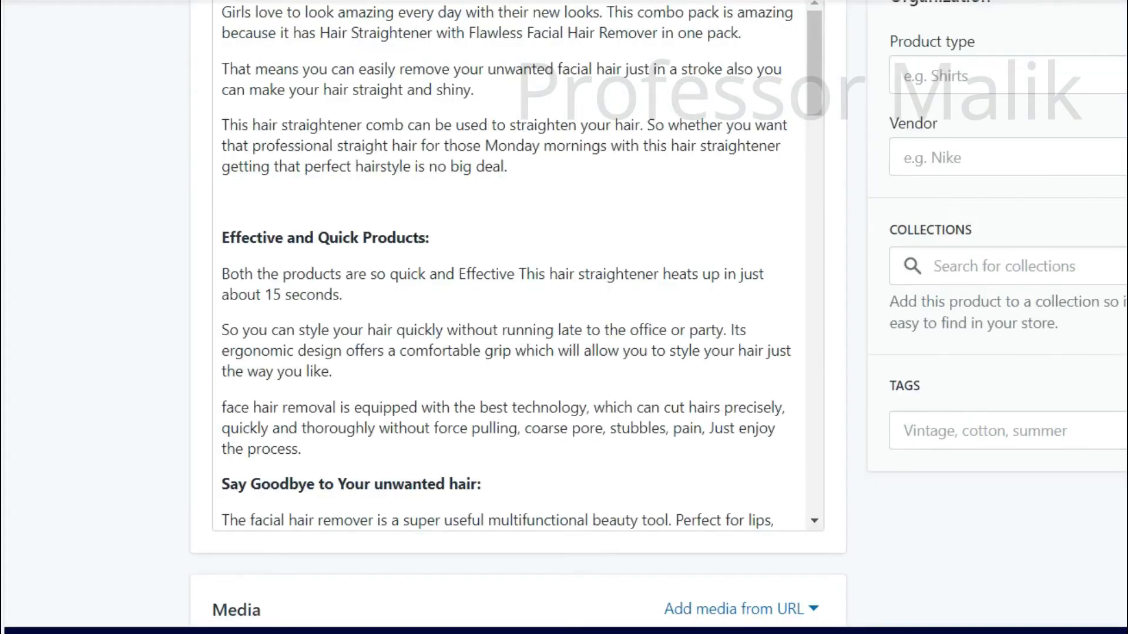
pyautogui.scroll(5, 516, 318)
pyautogui.scroll(-3, 298, 319)
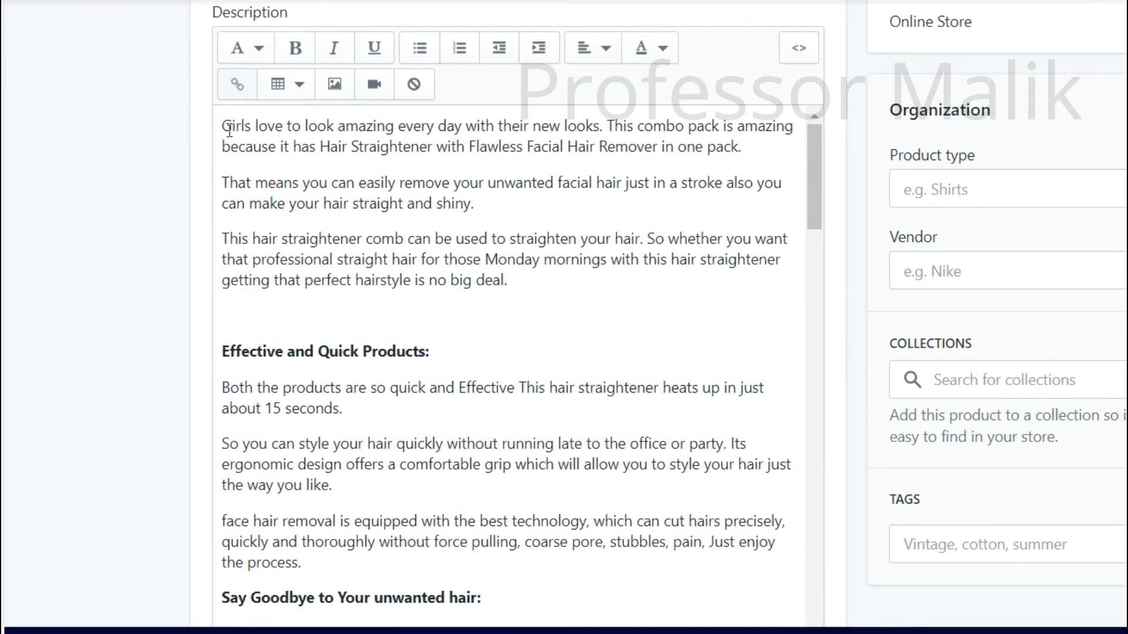
pyautogui.scroll(-10, 403, 265)
pyautogui.scroll(-10, 414, 287)
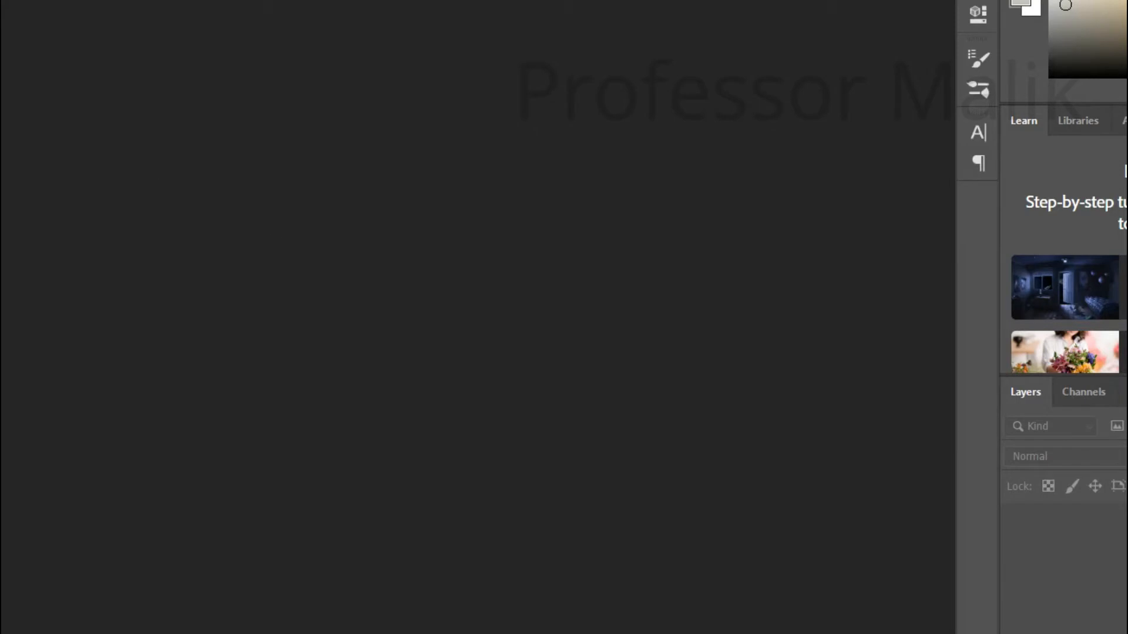
# - Switch to Photoshop, create a 600 × 600 pixel document with a white background, and turn the background into a regular layer
pyautogui.hotkey('alt', 'f')
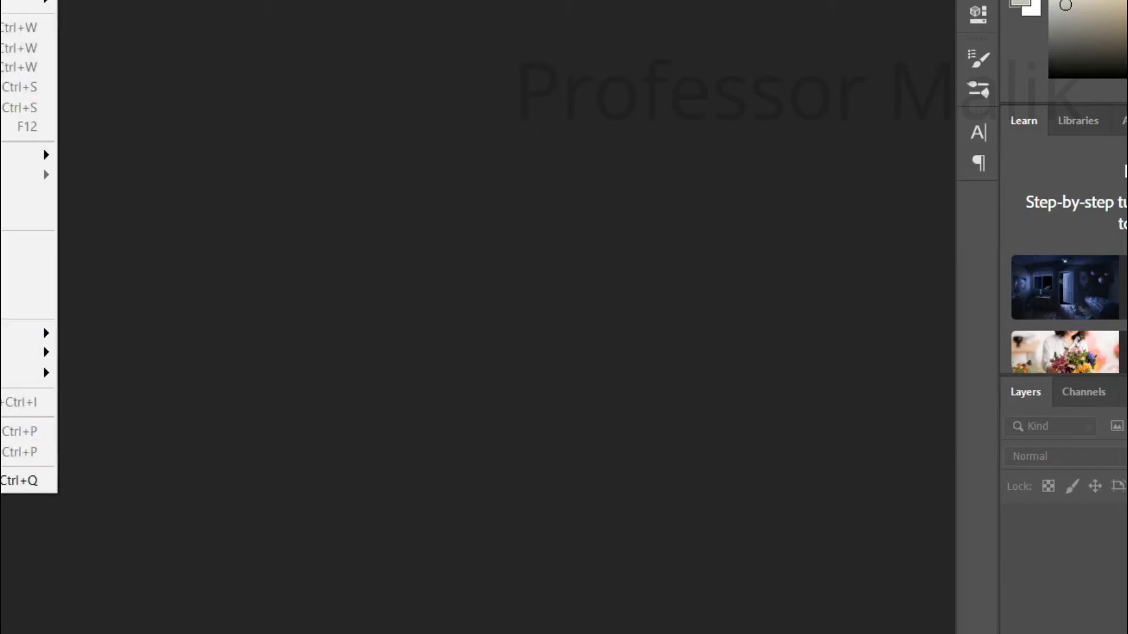
pyautogui.press('Escape')
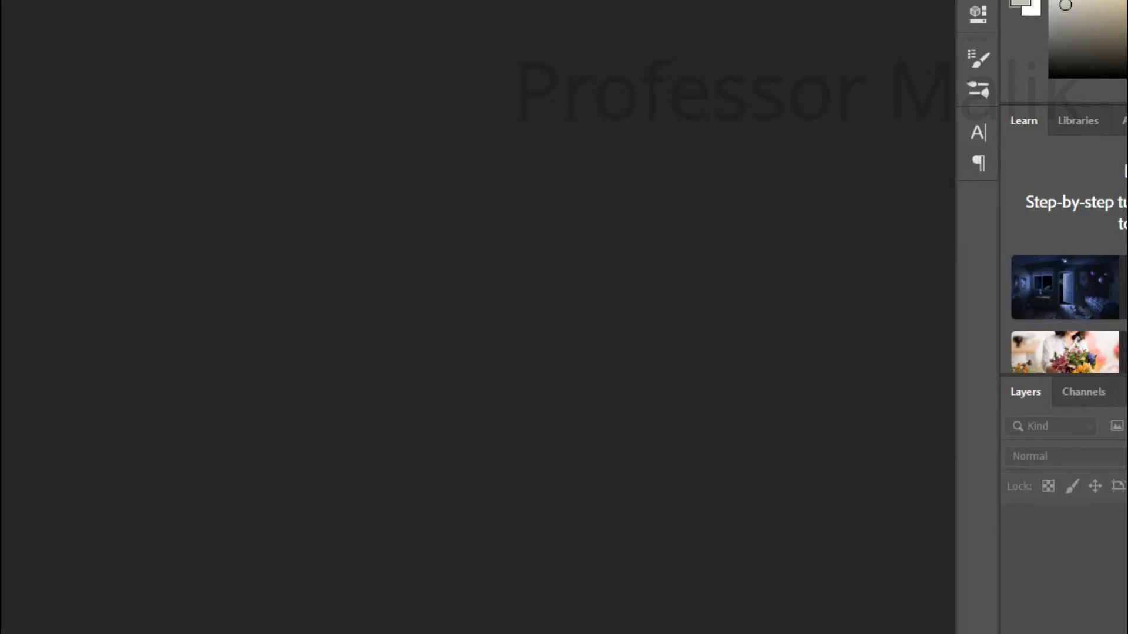
pyautogui.hotkey('ctrl', 'n')
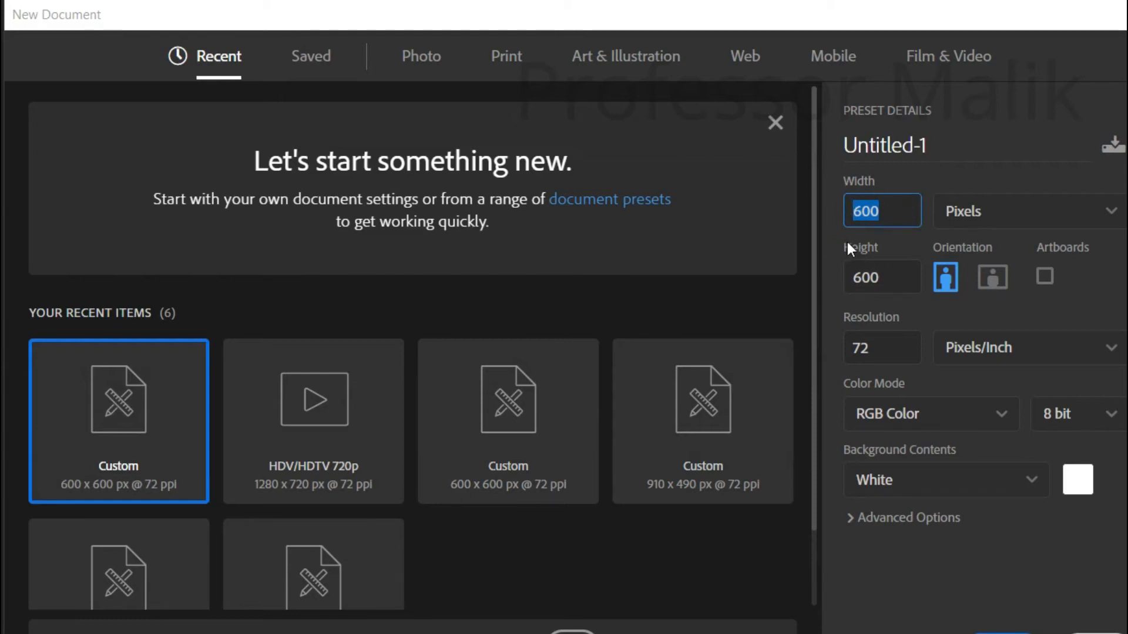
pyautogui.click(889, 286)
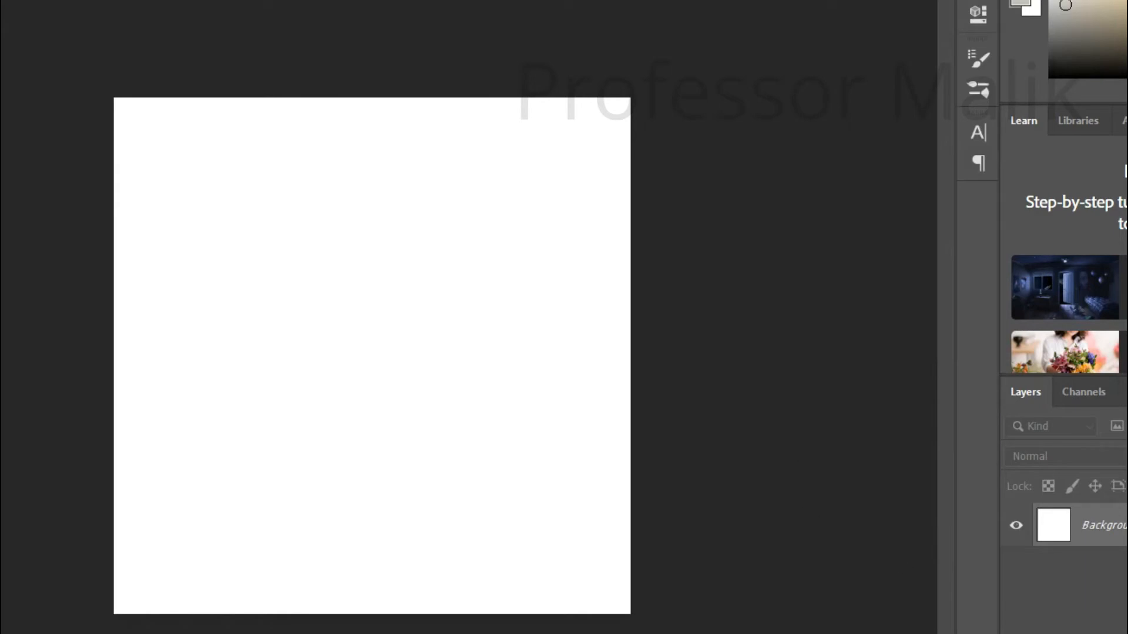
pyautogui.click(1126, 525)
pyautogui.click(790, 448)
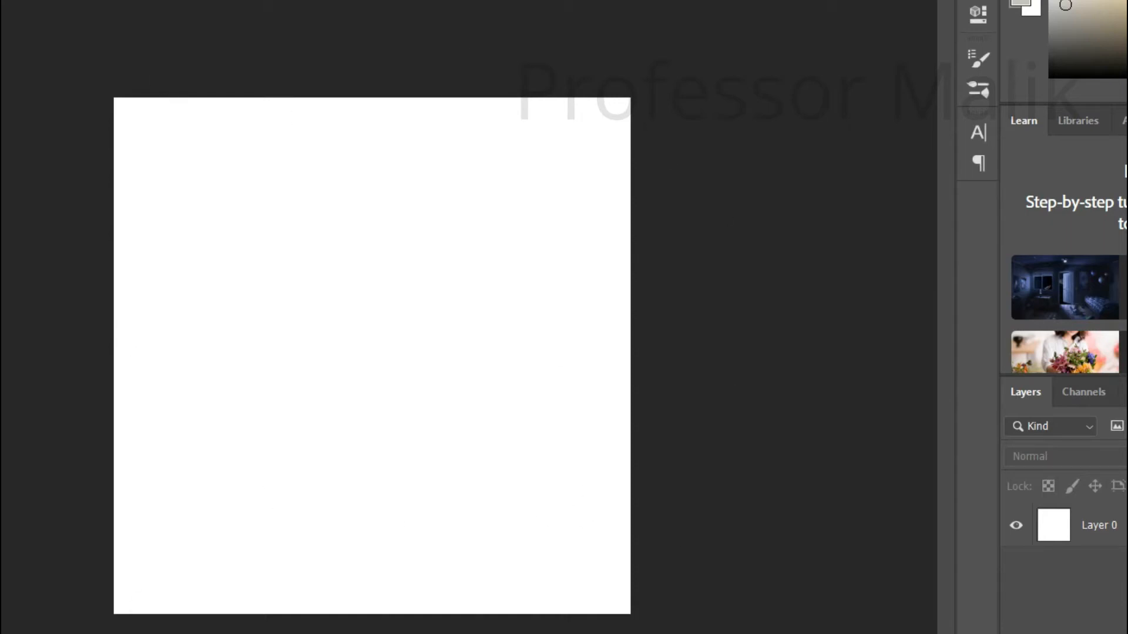
# - Place the png_brush and imageService product pictures from the Downloads folder into the Photoshop document
pyautogui.click(464, 632)
pyautogui.click(411, 231)
pyautogui.moveTo(529, 73); pyautogui.dragTo(815, 98)
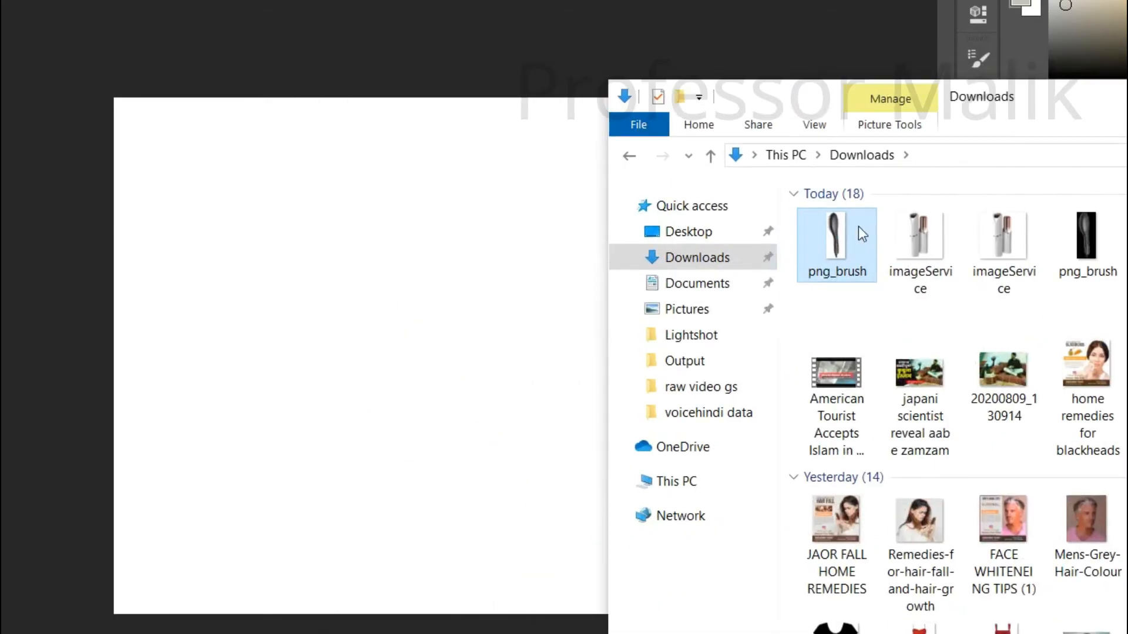
pyautogui.keyDown('ctrl'); pyautogui.click(883, 245); pyautogui.keyUp('ctrl')
pyautogui.moveTo(884, 245); pyautogui.dragTo(386, 307)
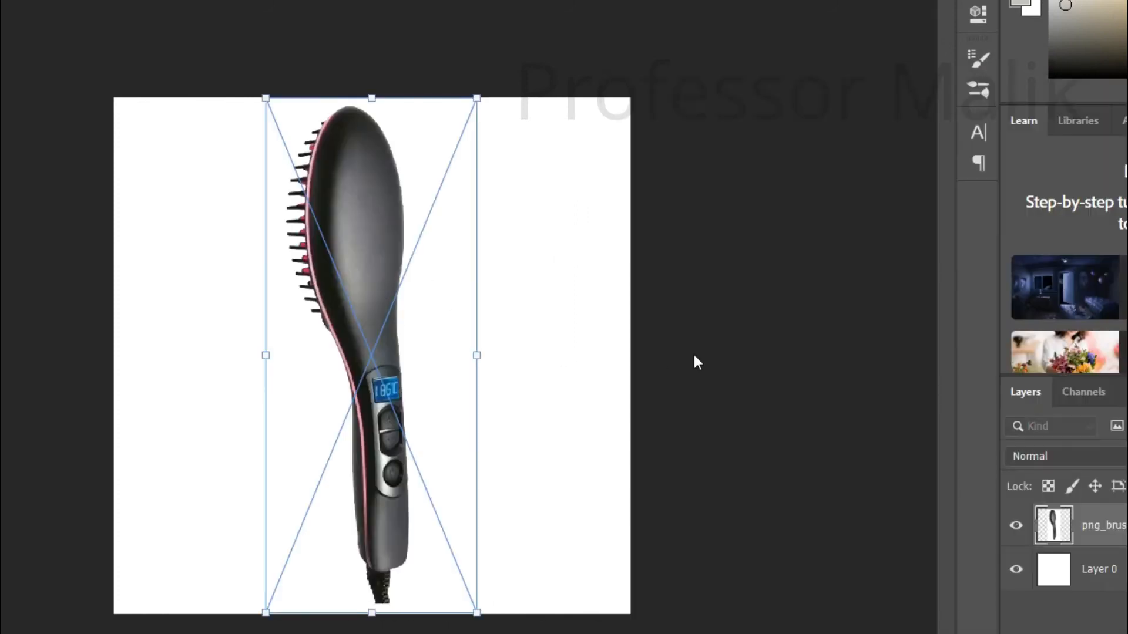
pyautogui.press('Return')
pyautogui.press('Return')
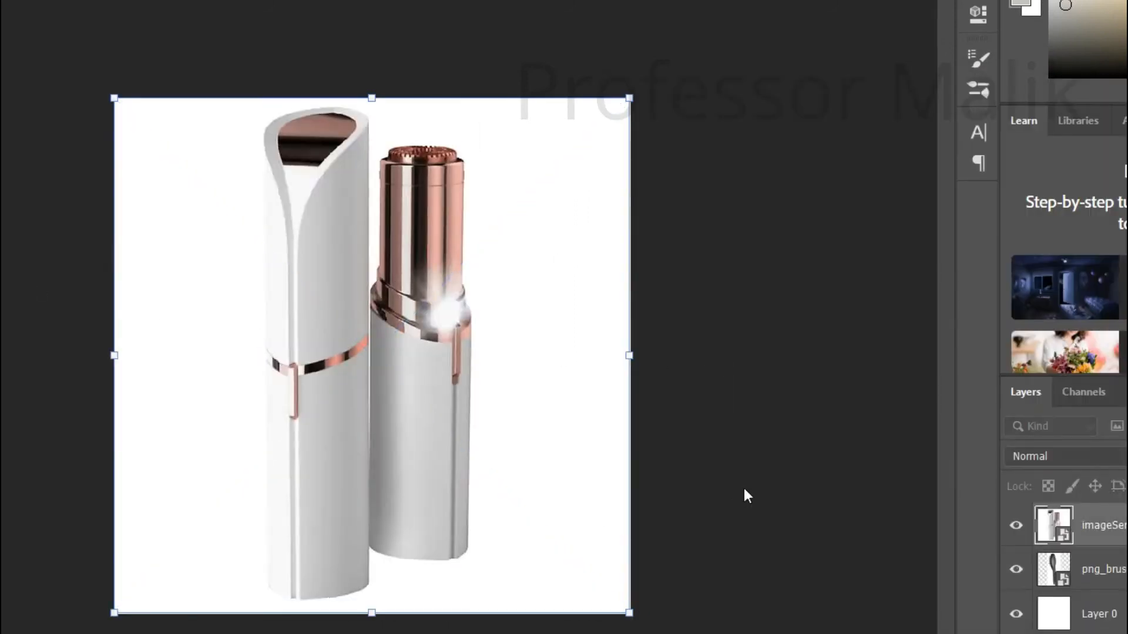
# - Upload the hair remover and hair straightener images from the addtocarts folder to the Shopify product's media and save the product
pyautogui.click(751, 466)
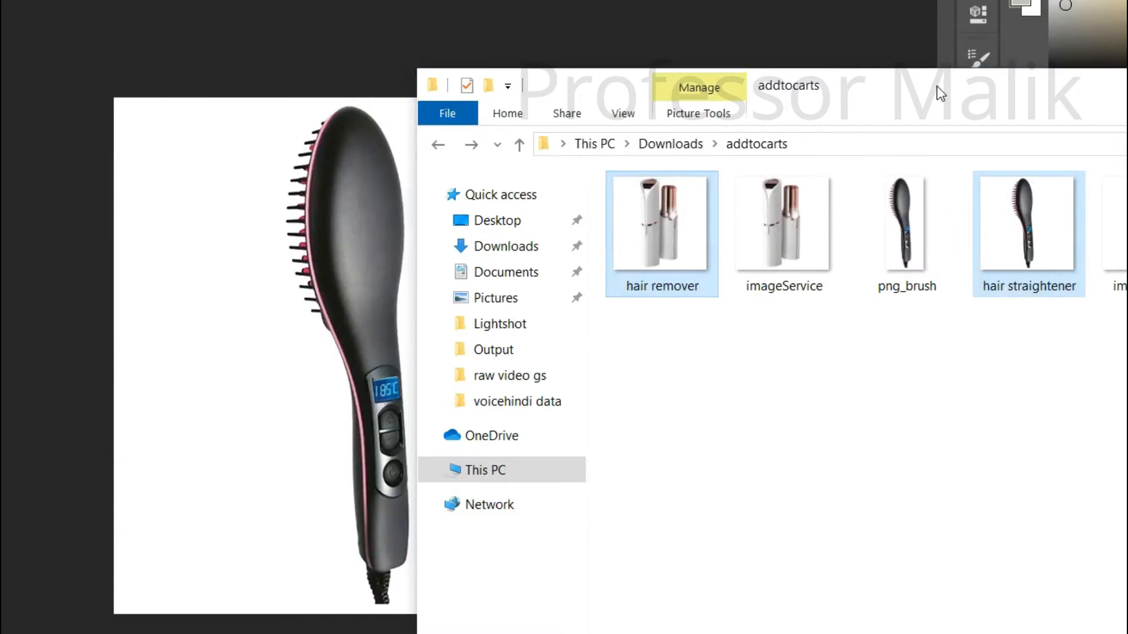
pyautogui.moveTo(938, 87); pyautogui.dragTo(732, 78)
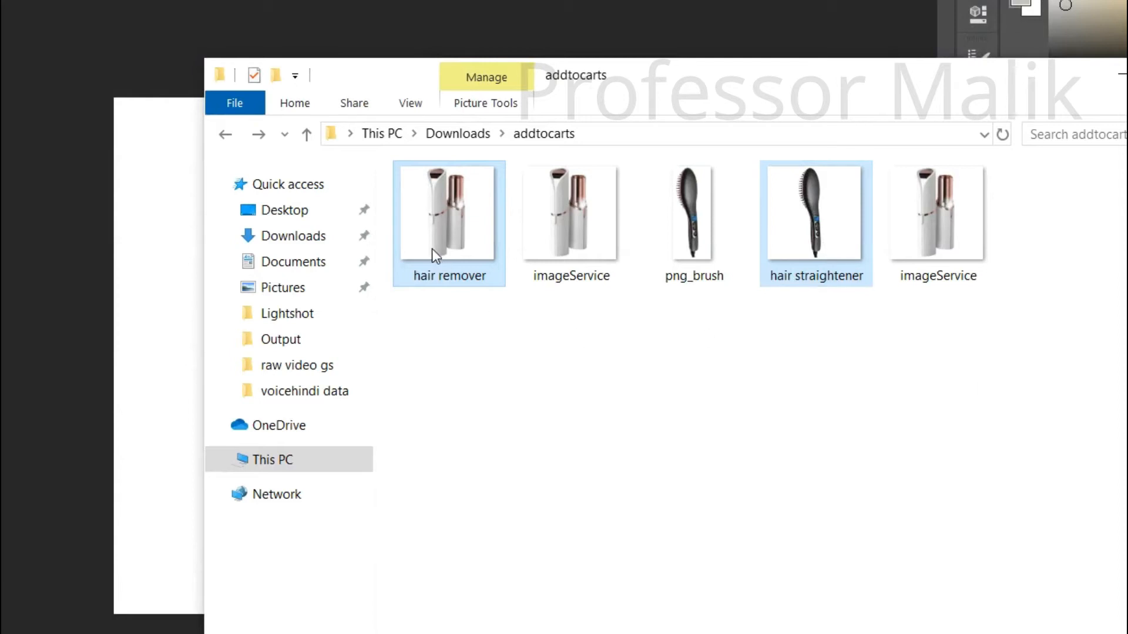
pyautogui.moveTo(699, 110); pyautogui.dragTo(982, 77)
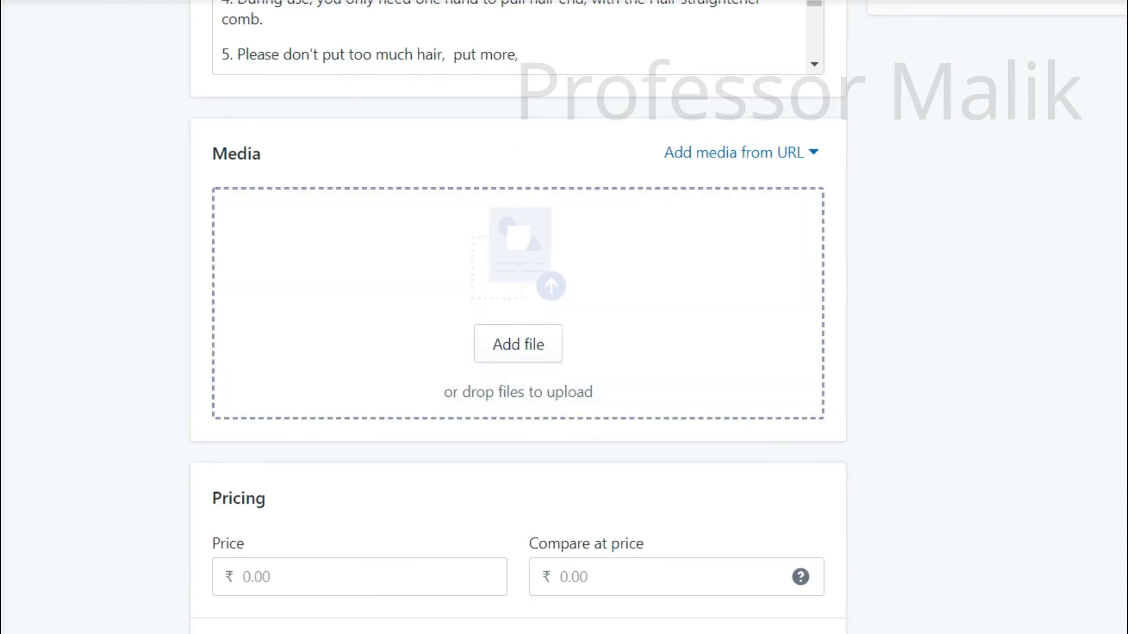
pyautogui.click(200, 611)
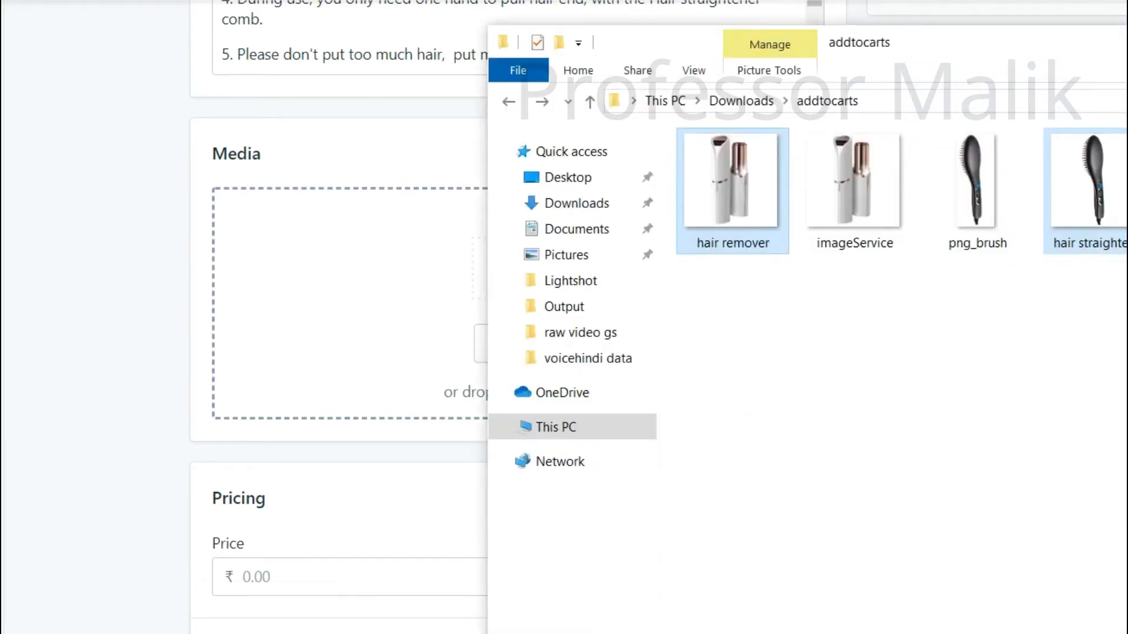
pyautogui.moveTo(858, 42); pyautogui.dragTo(1110, 61)
pyautogui.moveTo(970, 229); pyautogui.dragTo(327, 347)
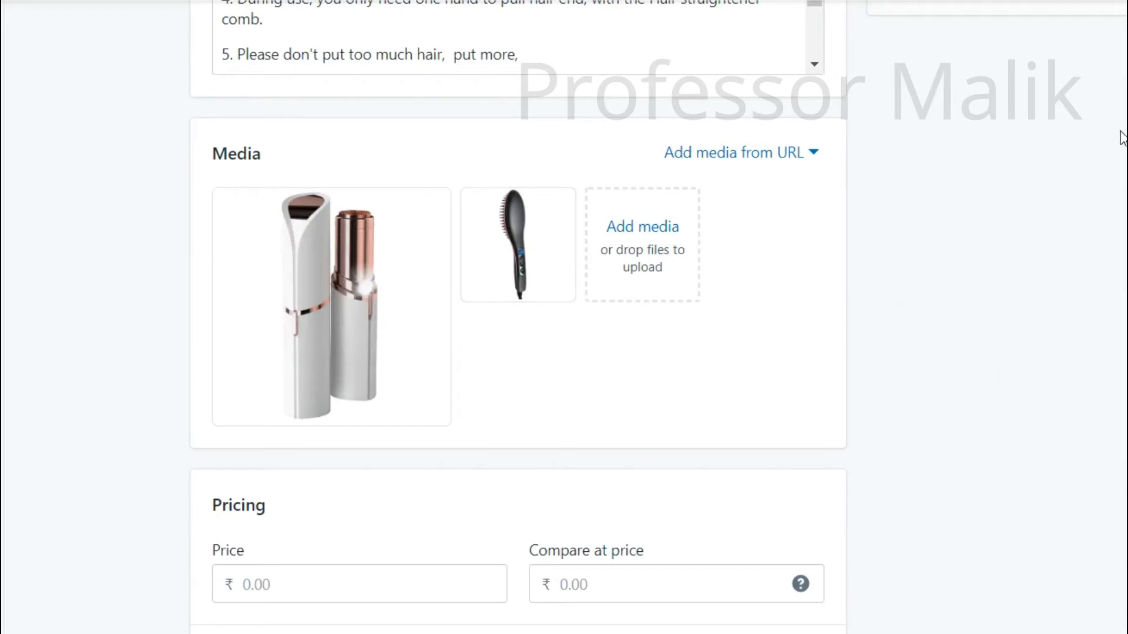
pyautogui.click(297, 370)
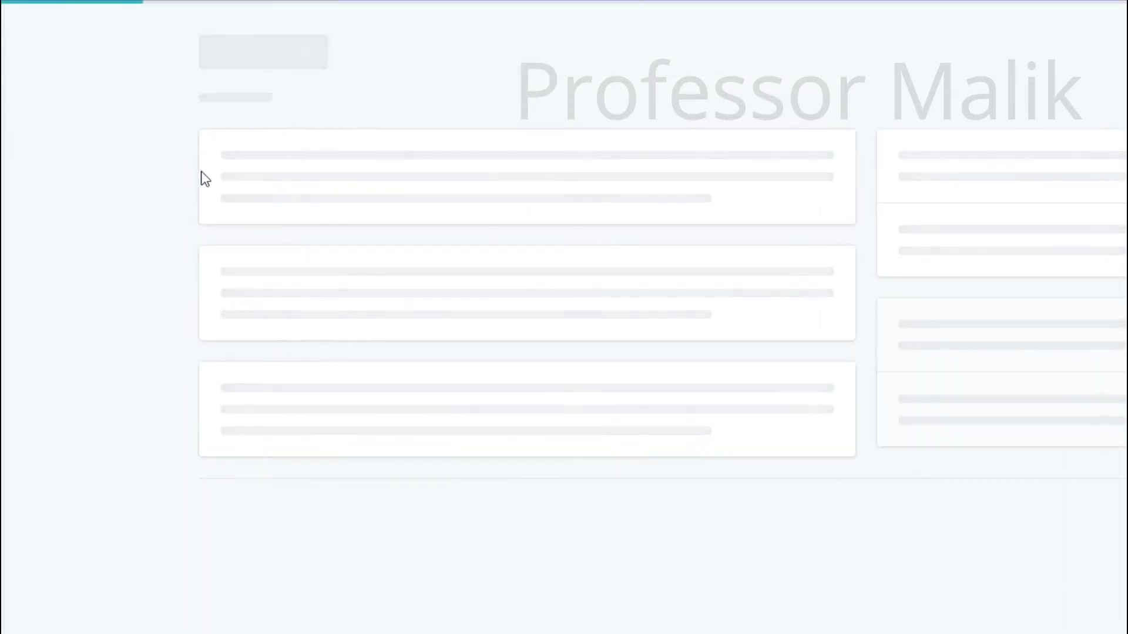
# - Preview the product's store page and examine its title, price, images and description
pyautogui.click(350, 152)
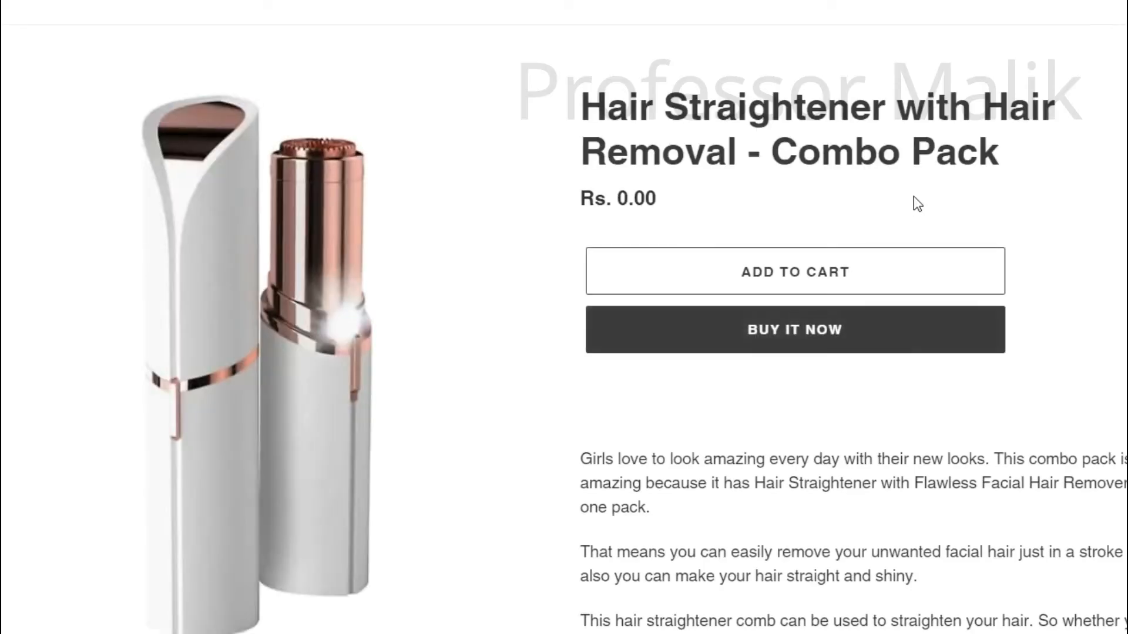
pyautogui.moveTo(577, 199); pyautogui.dragTo(667, 209)
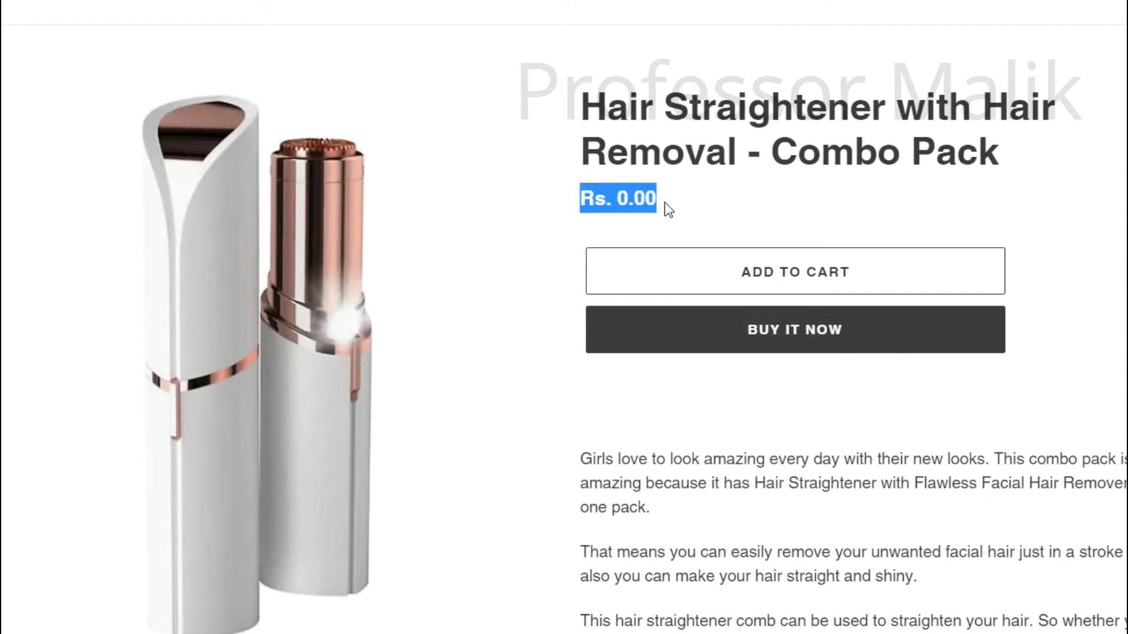
pyautogui.moveTo(585, 101); pyautogui.dragTo(1056, 113)
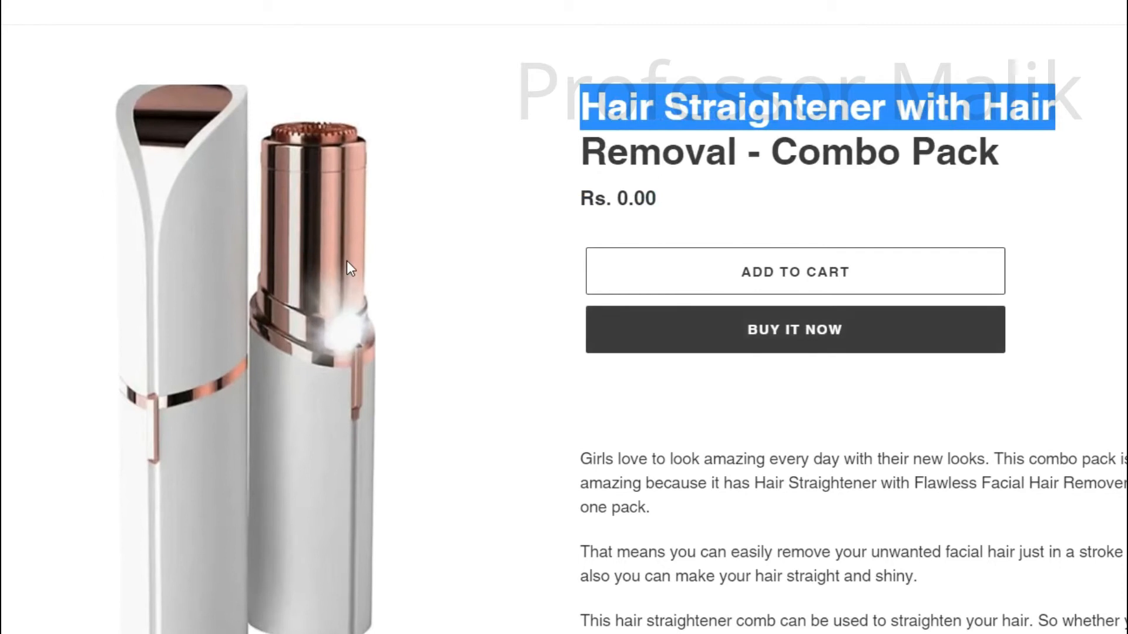
pyautogui.scroll(-4, 367, 397)
pyautogui.scroll(2, 234, 277)
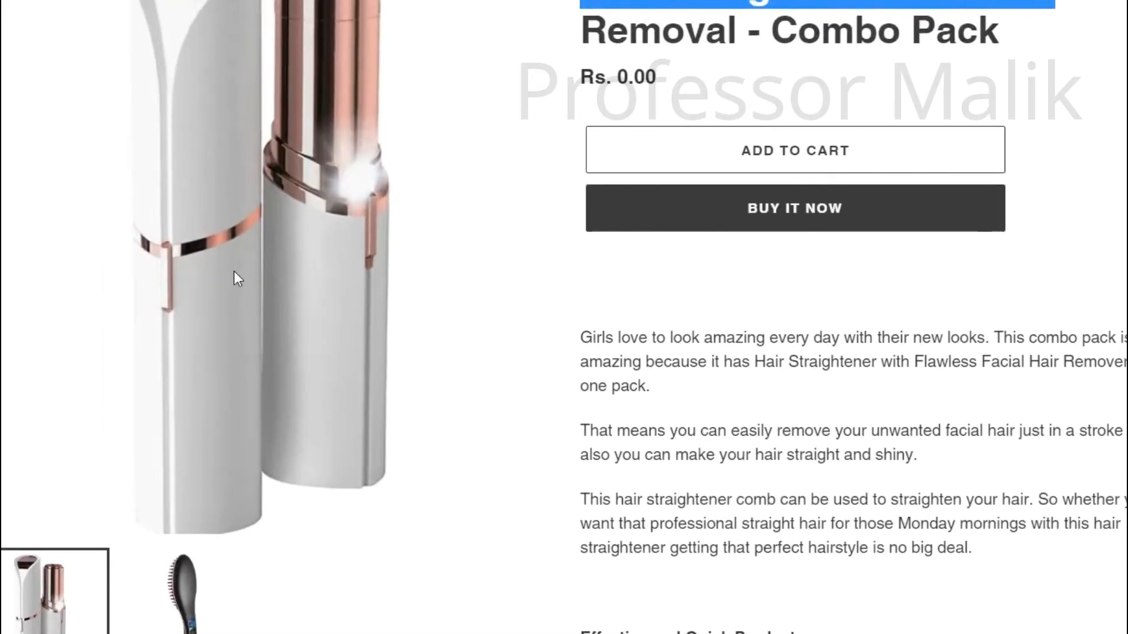
pyautogui.scroll(2, 681, 511)
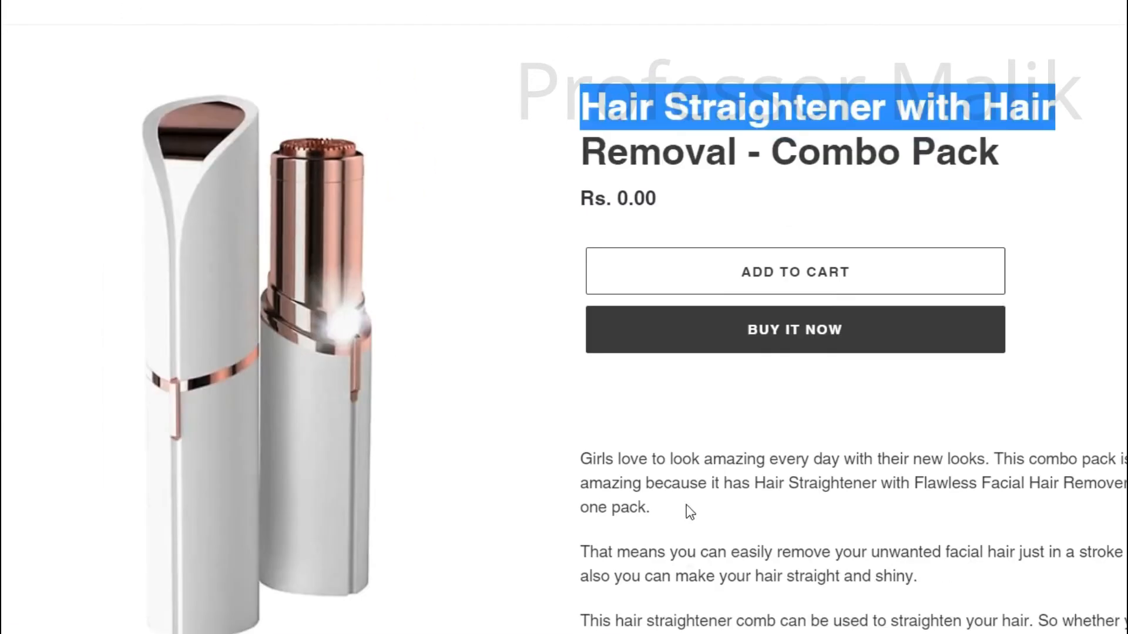
pyautogui.click(852, 163)
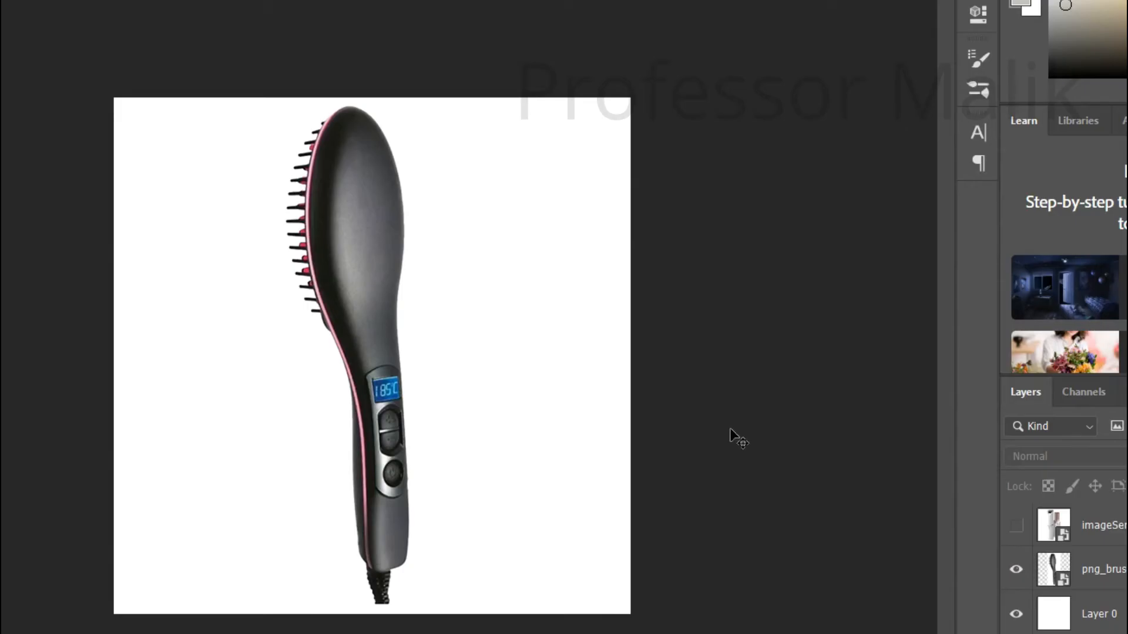
# - In Photoshop, scale down the hair straightener brush picture and place it on the left side of the canvas
pyautogui.click(351, 383)
pyautogui.moveTo(476, 613); pyautogui.dragTo(443, 531)
pyautogui.moveTo(352, 208); pyautogui.dragTo(221, 265)
pyautogui.press('Return')
# - Show the hair remover layer, scale its picture down and arrange it beside the brush, keeping the brush layer above it
pyautogui.click(1016, 527)
pyautogui.moveTo(631, 98); pyautogui.dragTo(543, 268)
pyautogui.moveTo(425, 443); pyautogui.dragTo(495, 365)
pyautogui.moveTo(296, 538); pyautogui.dragTo(235, 598)
pyautogui.moveTo(495, 417)
pyautogui.mouseDown()
pyautogui.moveTo(494, 389)
pyautogui.moveTo(537, 417)
pyautogui.mouseUp()
pyautogui.press('Return')
pyautogui.click(206, 294)
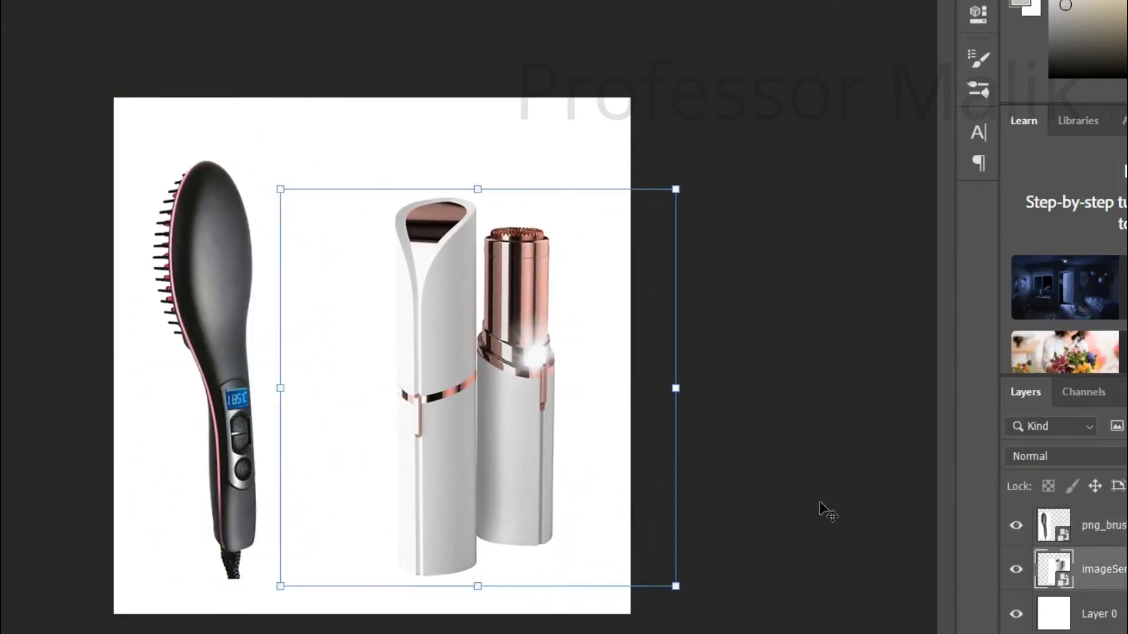
pyautogui.click(1100, 526)
pyautogui.moveTo(212, 281); pyautogui.dragTo(249, 286)
# - Draw a banner rectangle of about 620 × 82 px across the top of the canvas and fill it with red
pyautogui.press('u')
pyautogui.moveTo(109, 93); pyautogui.dragTo(643, 161)
pyautogui.click(706, 138)
pyautogui.click(685, 179)
pyautogui.click(672, 140)
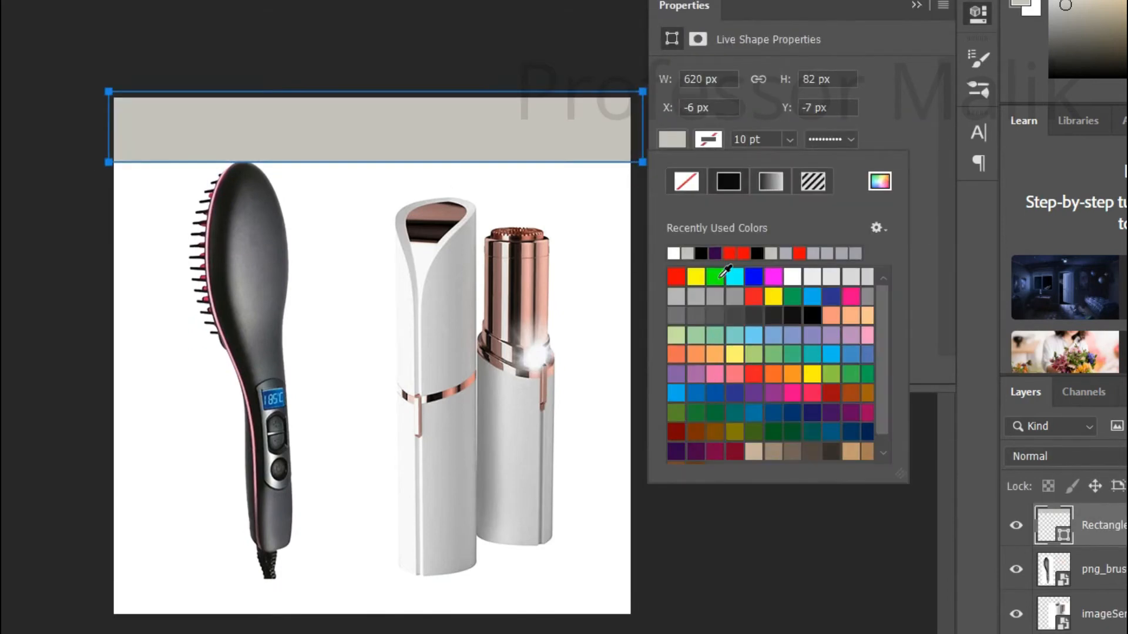
pyautogui.click(674, 275)
pyautogui.click(915, 6)
# - Reposition the straightener brush below the banner and enlarge the hair remover picture to about 6.8 in
pyautogui.press('v')
pyautogui.moveTo(234, 322); pyautogui.dragTo(208, 349)
pyautogui.moveTo(450, 378)
pyautogui.mouseDown()
pyautogui.moveTo(474, 404)
pyautogui.moveTo(450, 385)
pyautogui.mouseUp()
pyautogui.hotkey('ctrl', 't')
pyautogui.moveTo(677, 197); pyautogui.dragTo(702, 174)
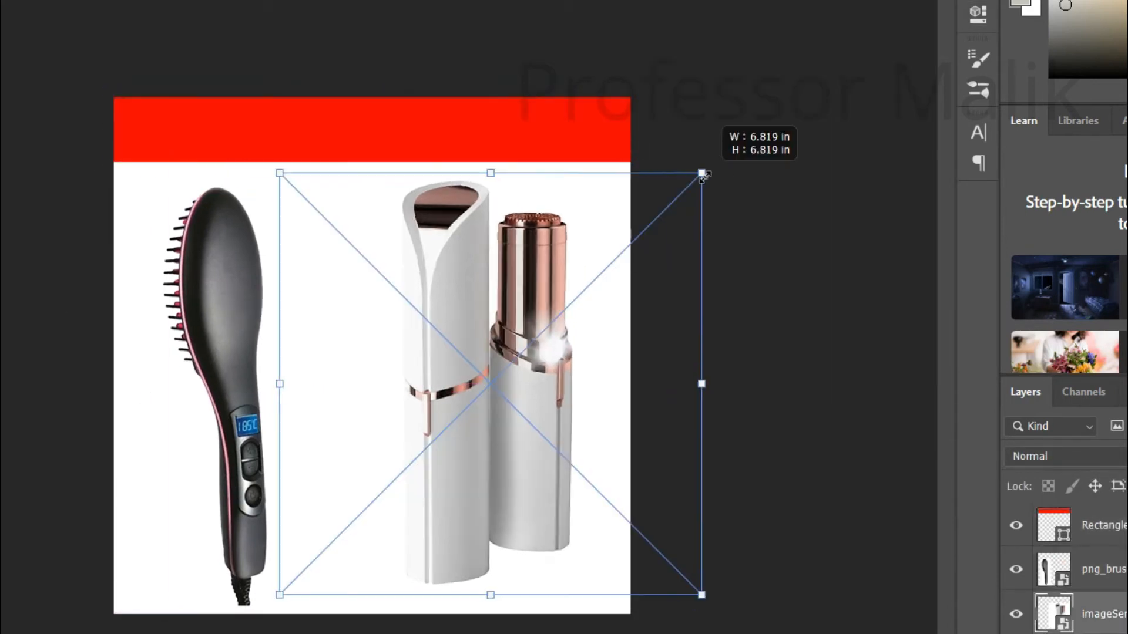
pyautogui.press('Return')
pyautogui.moveTo(217, 292); pyautogui.dragTo(217, 284)
# - Stretch the red banner's lower edge slightly downward
pyautogui.hotkey('ctrl', 't')
pyautogui.moveTo(375, 162); pyautogui.dragTo(375, 171)
pyautogui.press('Return')
# - Add the banner text "COMBO PACK HAIR STRAIGHTENER + HAIR REMOVER", with a line break after "COMBO PACK"
pyautogui.press('t')
pyautogui.moveTo(130, 106); pyautogui.dragTo(613, 157)
pyautogui.write('COMBO PACK HAIR STRAIGHTENER + HAIR REMOVER')
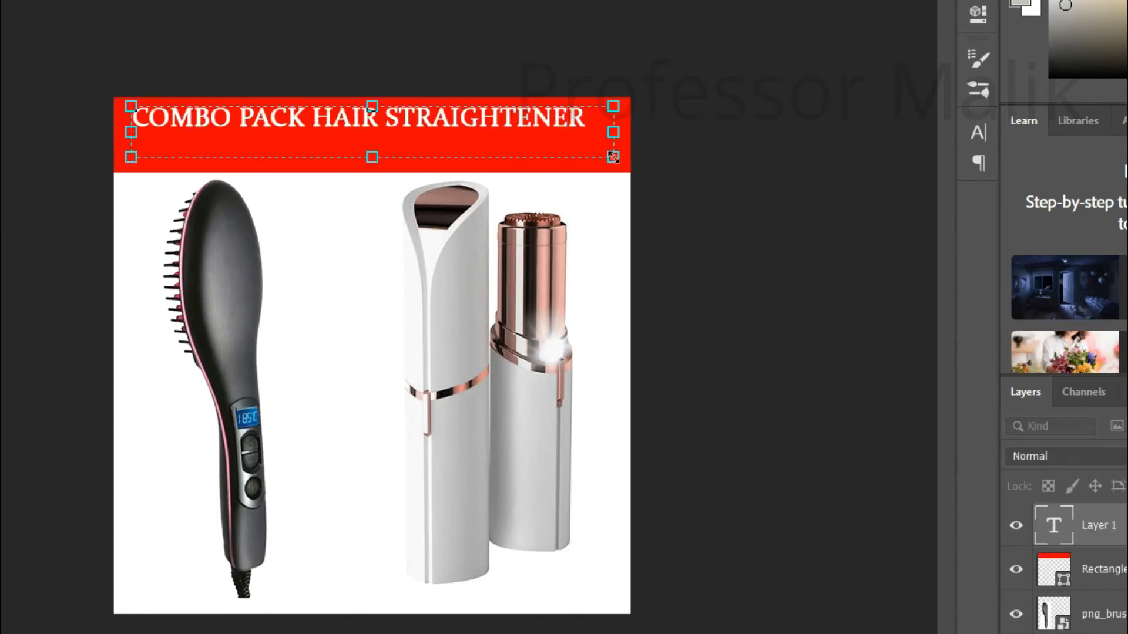
pyautogui.click(311, 117)
pyautogui.press('Return')
# - Increase the font size of the "COMBO PACK" line and extend the text box downward
pyautogui.moveTo(311, 117); pyautogui.dragTo(127, 111)
pyautogui.click(977, 132)
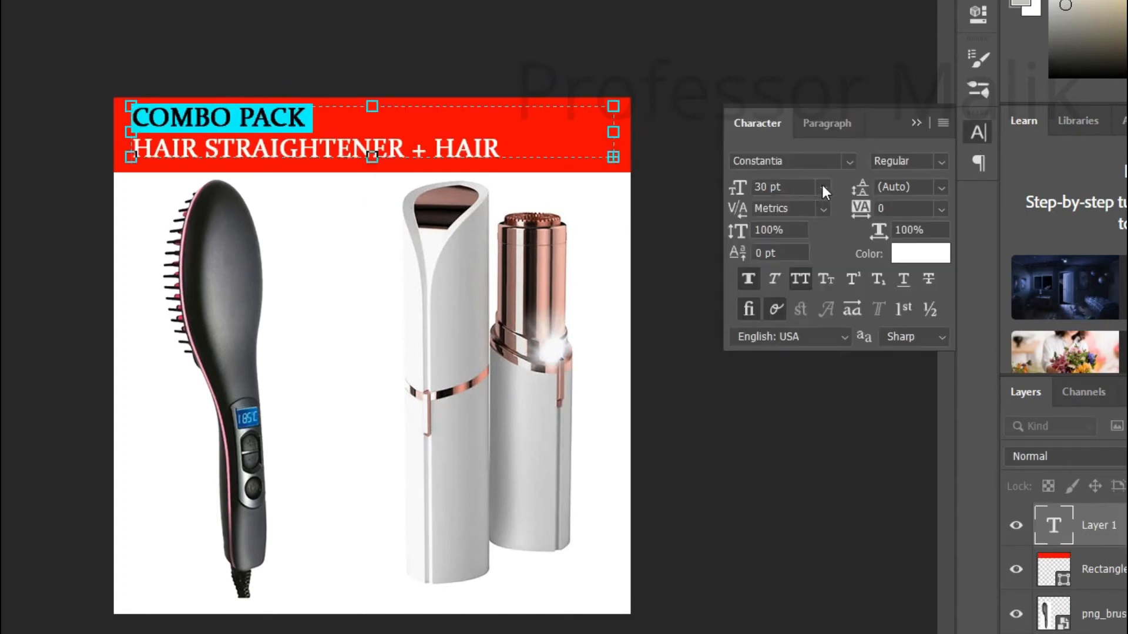
pyautogui.click(823, 189)
pyautogui.click(784, 388)
pyautogui.moveTo(372, 156); pyautogui.dragTo(371, 174)
# - Center both lines of the banner text
pyautogui.click(828, 123)
pyautogui.click(777, 162)
pyautogui.moveTo(504, 161); pyautogui.dragTo(133, 161)
pyautogui.click(776, 162)
# - Set the second banner line to Franklin Gothic Medium in all caps without faux bold, and hide the stray Lorem Ipsum layer
pyautogui.click(758, 124)
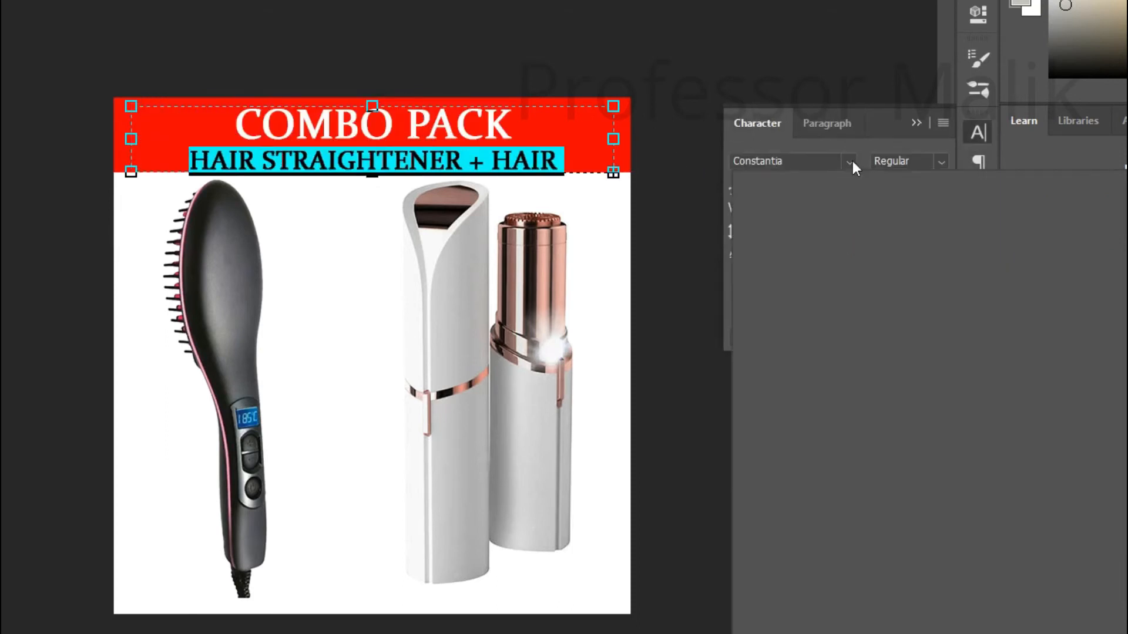
pyautogui.click(849, 161)
pyautogui.click(864, 224)
pyautogui.click(799, 280)
pyautogui.click(799, 284)
pyautogui.click(748, 279)
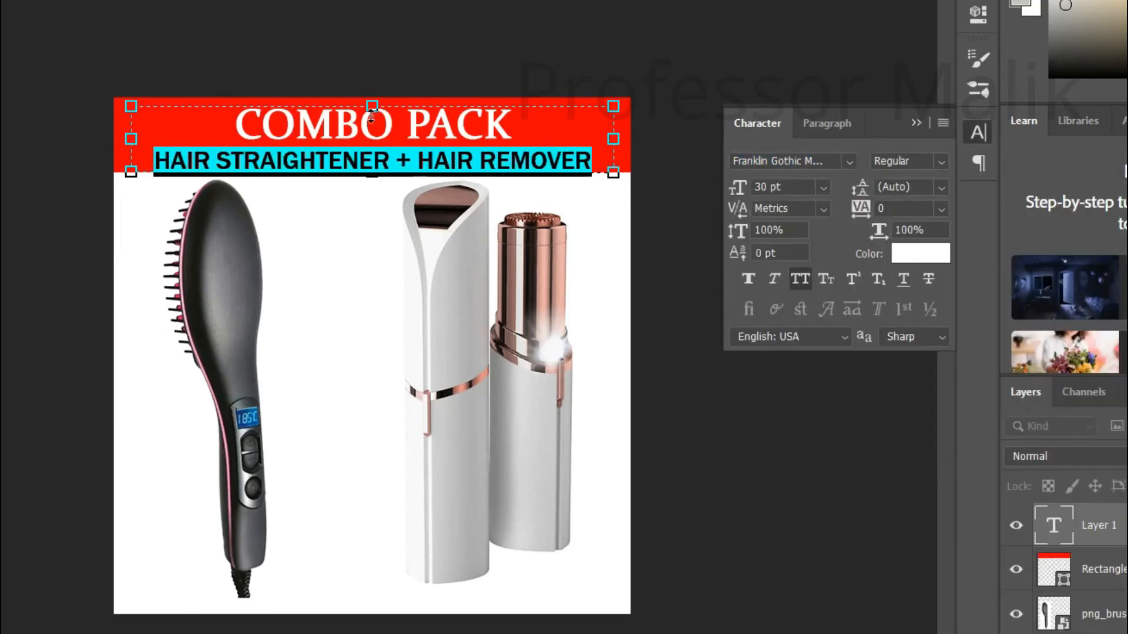
pyautogui.click(676, 279)
pyautogui.click(676, 279)
pyautogui.click(1016, 525)
# - Adjust the banner text's position and shrink the hair remover picture to fit beneath the banner
pyautogui.press('v')
pyautogui.moveTo(311, 125); pyautogui.dragTo(310, 121)
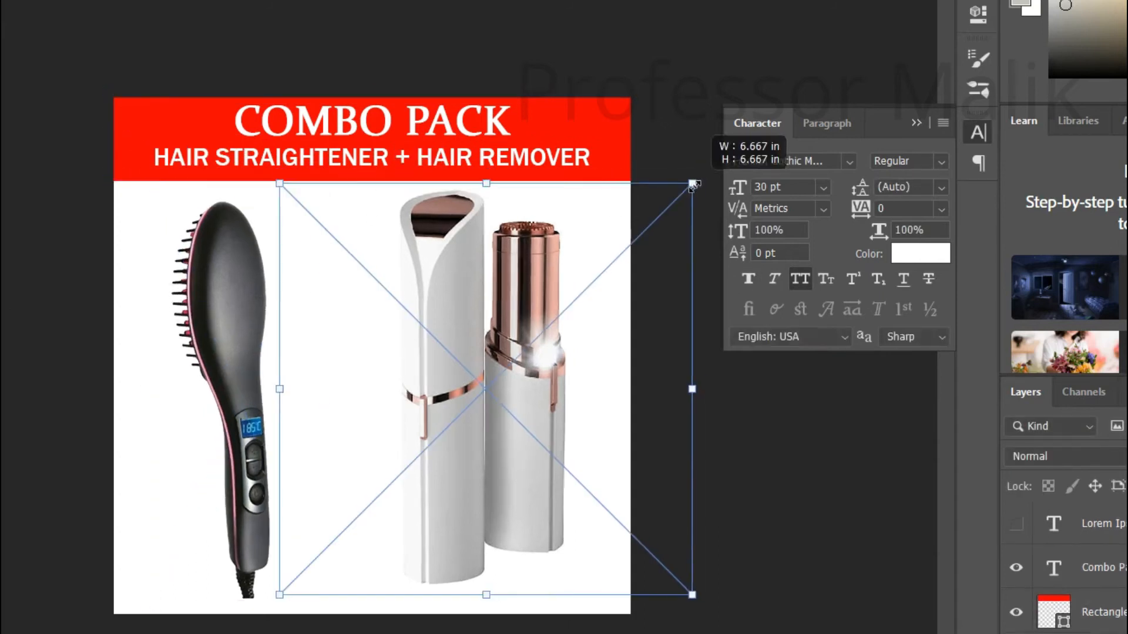
pyautogui.press('Return')
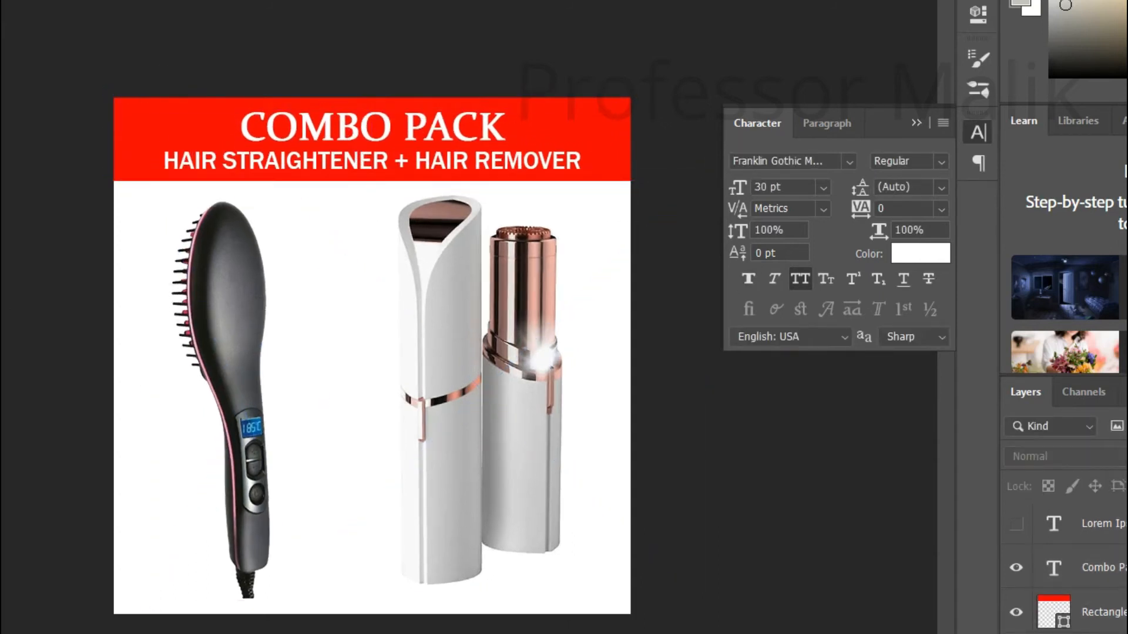
# - Save the artwork as "combo pack" in the addtocarts folder and locate the saved file there
pyautogui.click(978, 132)
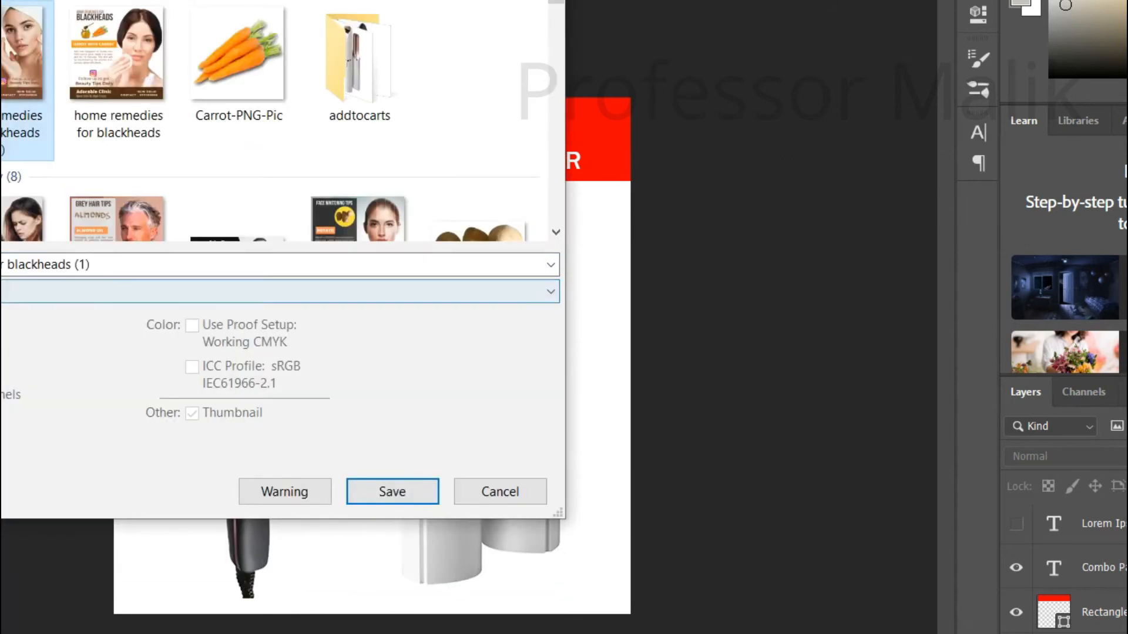
pyautogui.click(403, 492)
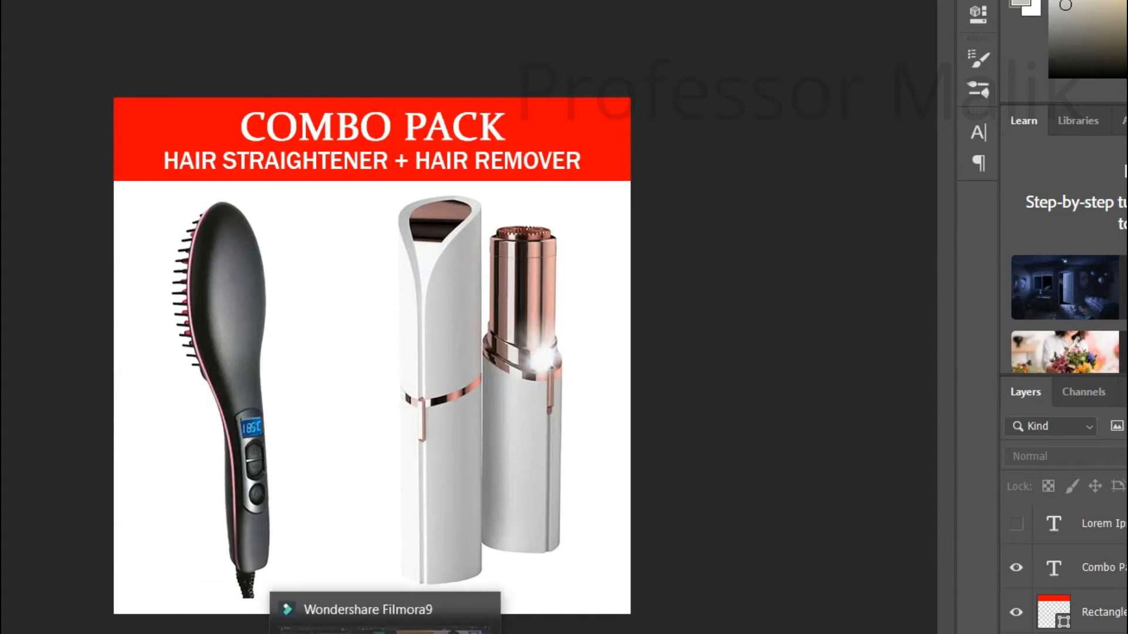
pyautogui.moveTo(354, 633)
pyautogui.click(240, 632)
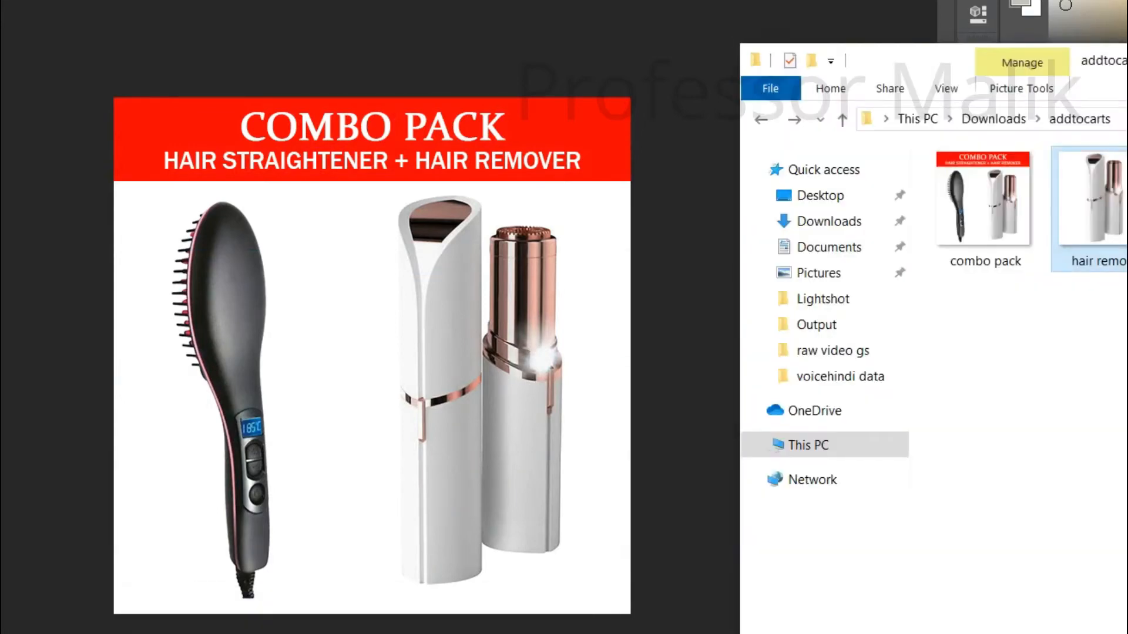
pyautogui.moveTo(1127, 61); pyautogui.dragTo(1009, 58)
pyautogui.click(898, 209)
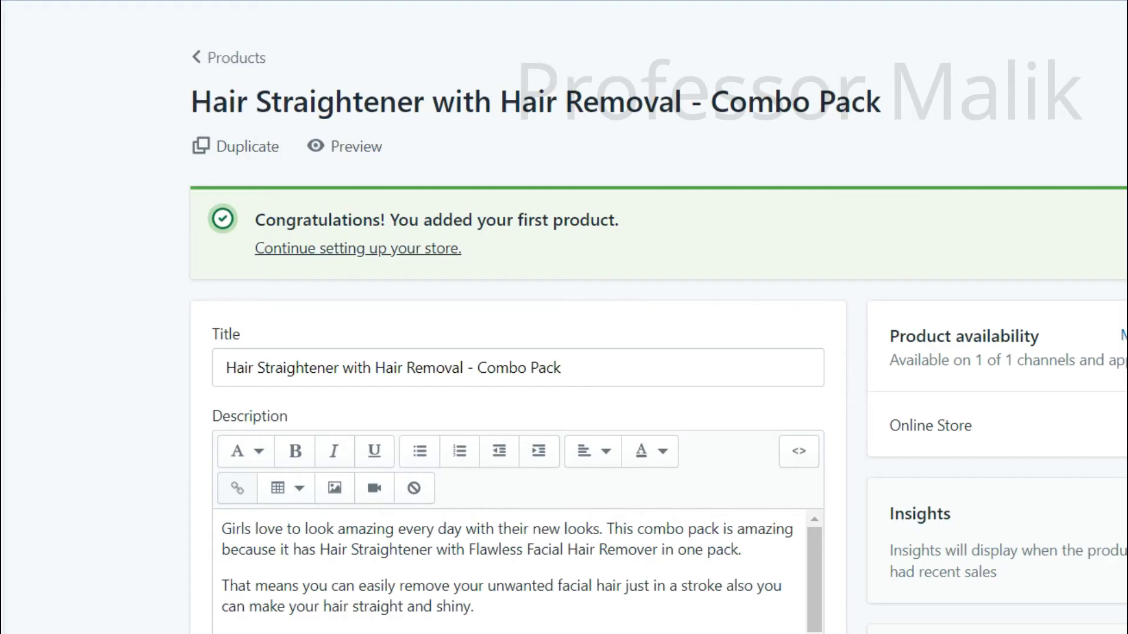
# - Upload the combo pack image to the Shopify product's media and make it the first image
pyautogui.scroll(-10, 793, 380)
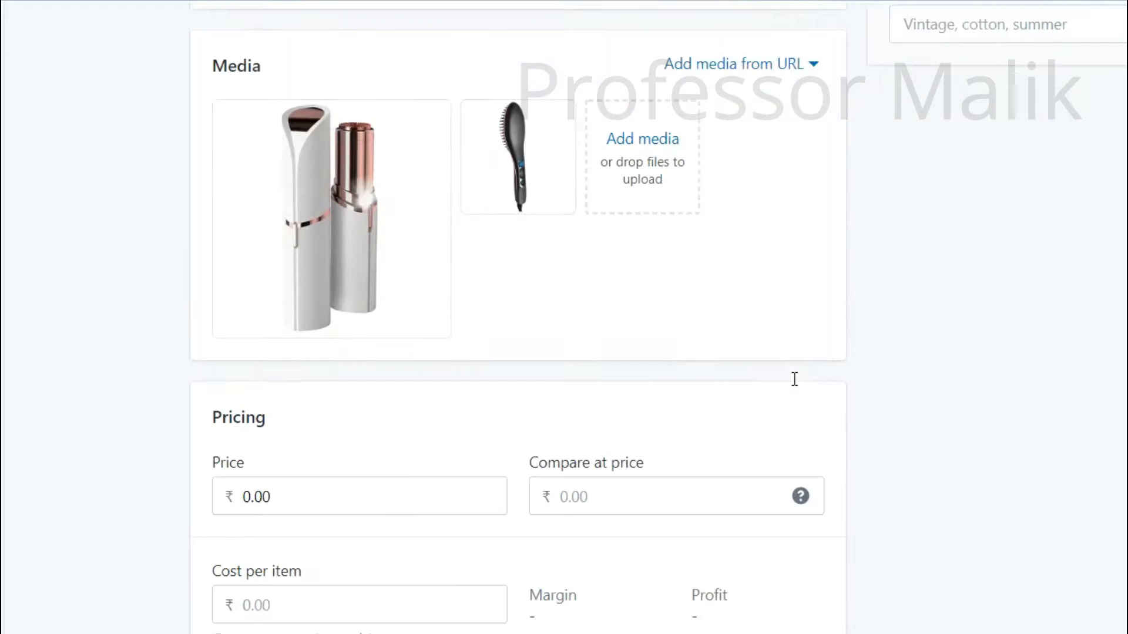
pyautogui.scroll(1, 795, 383)
pyautogui.moveTo(355, 633)
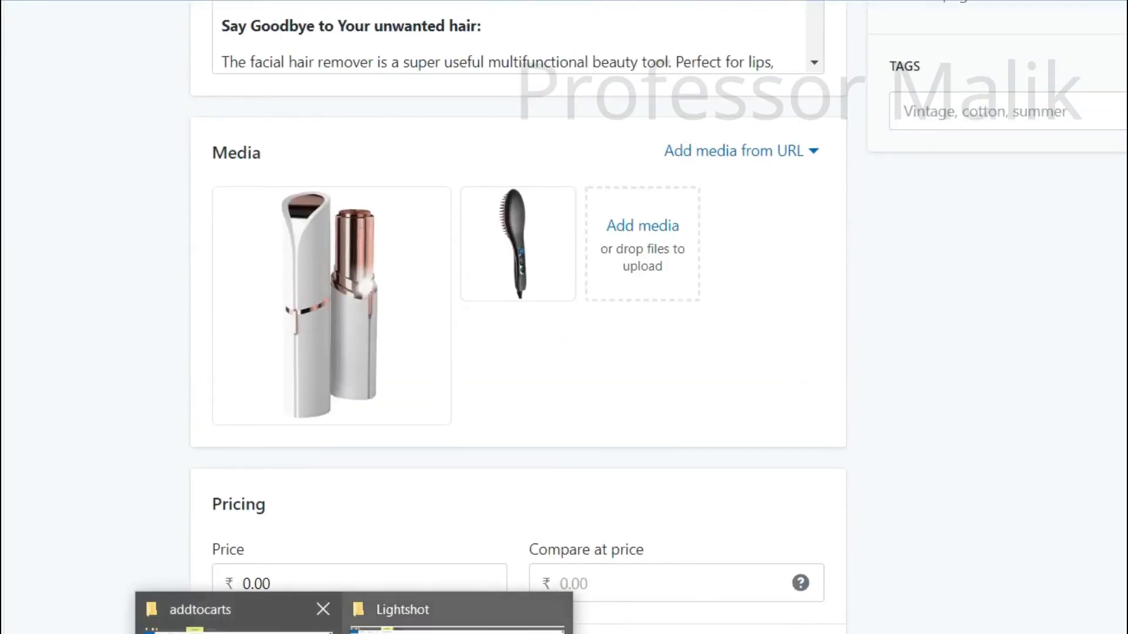
pyautogui.click(235, 626)
pyautogui.moveTo(861, 207); pyautogui.dragTo(516, 411)
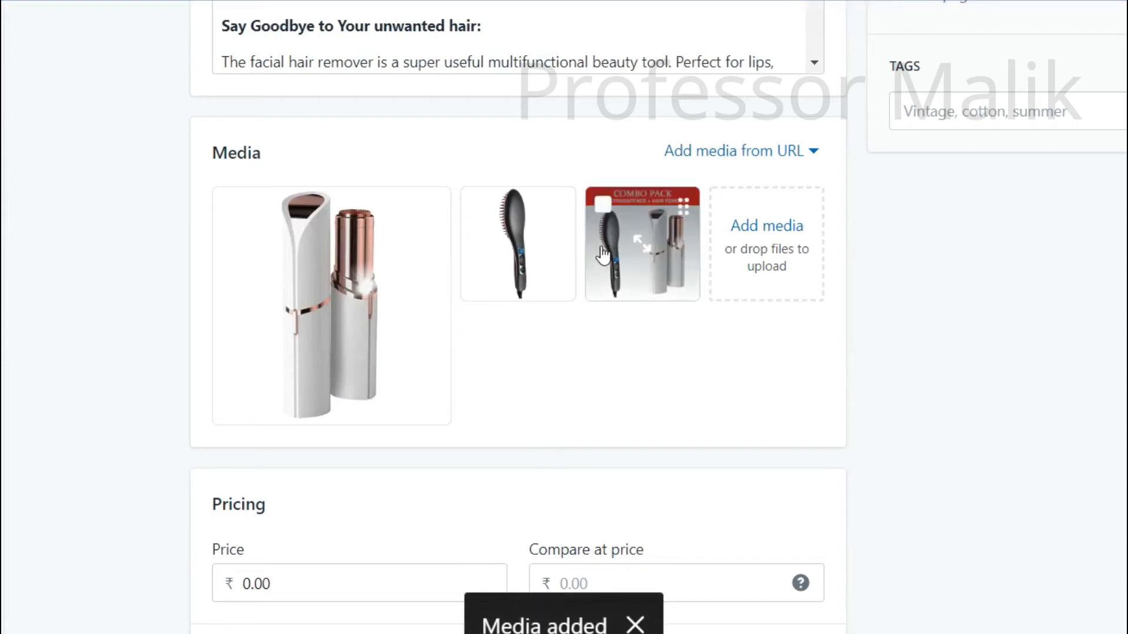
pyautogui.moveTo(633, 276); pyautogui.dragTo(259, 297)
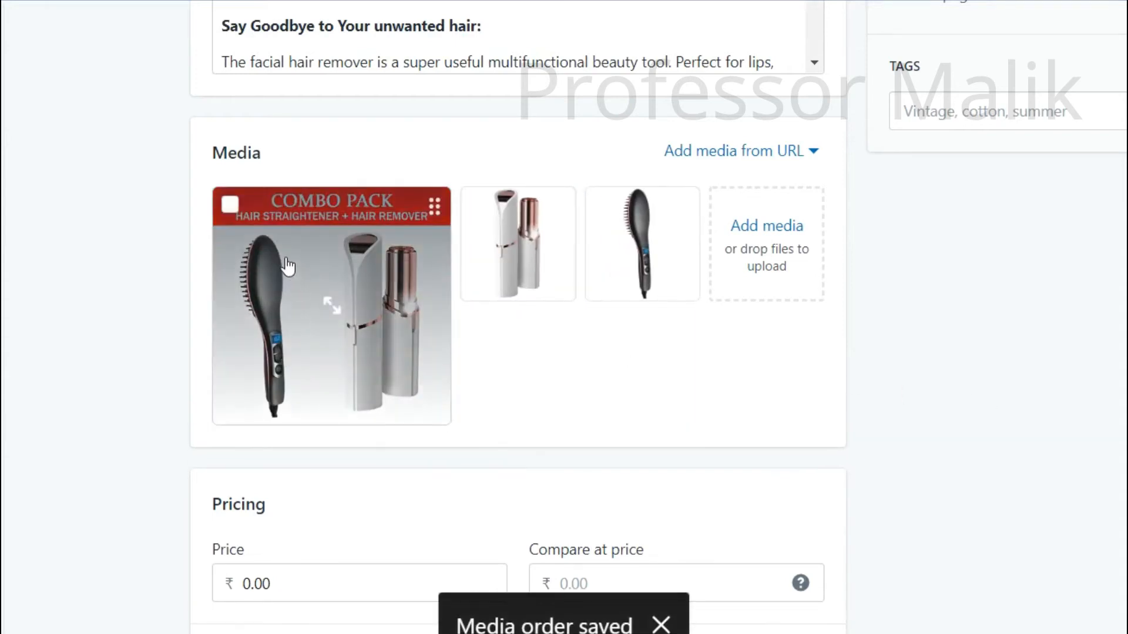
# - Preview the product's store page and check how the combo pack image and the gallery are displayed
pyautogui.scroll(8, 1024, 407)
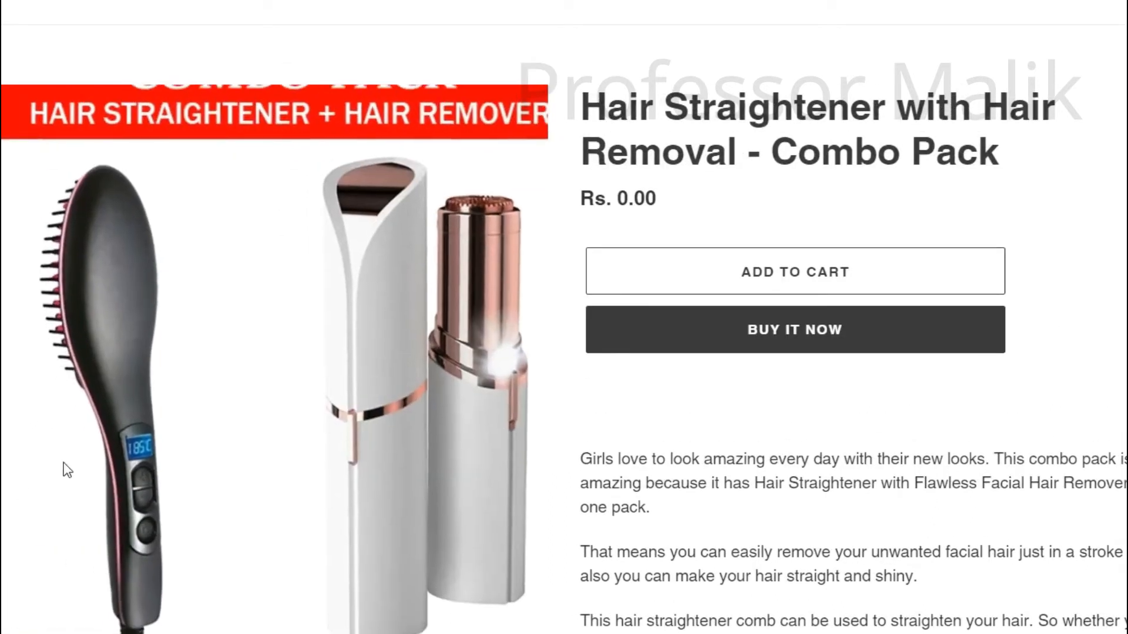
pyautogui.scroll(-4, 747, 451)
pyautogui.scroll(4, 750, 454)
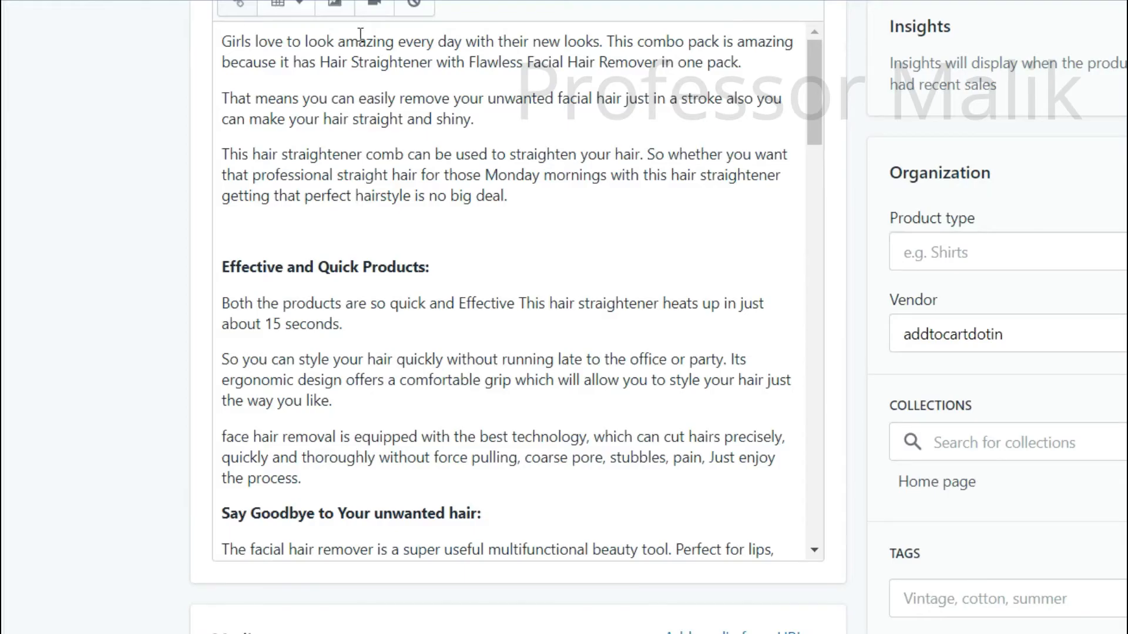
# - Set the product's price to 949 and its compare-at price to 1250 rupees
pyautogui.scroll(-10, 44, 383)
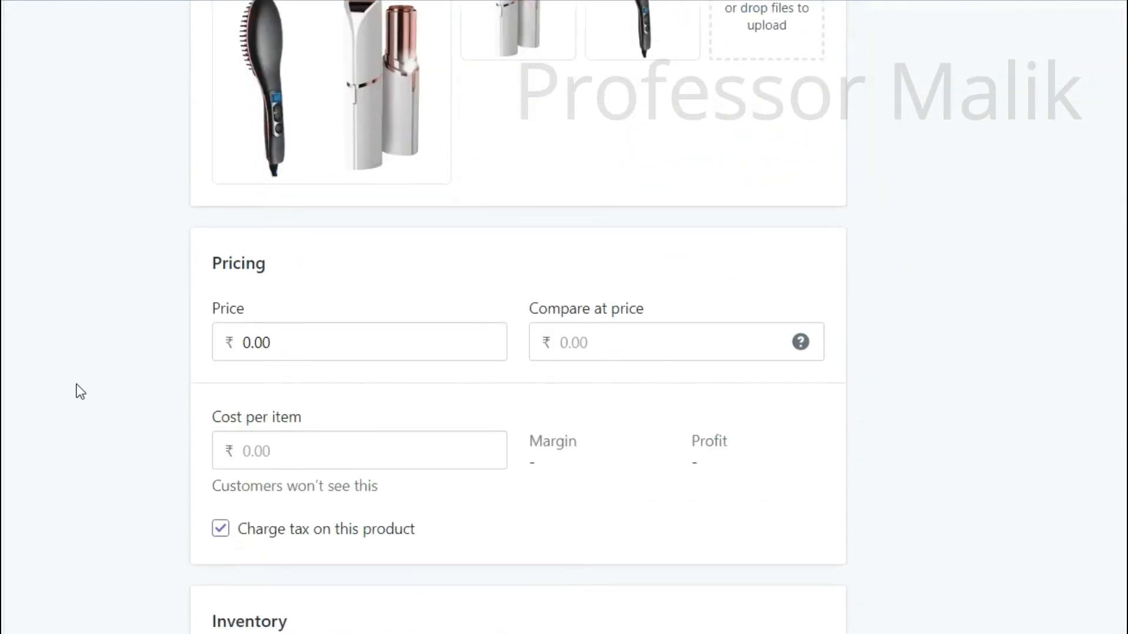
pyautogui.scroll(-2, 81, 392)
pyautogui.moveTo(282, 227); pyautogui.dragTo(240, 226)
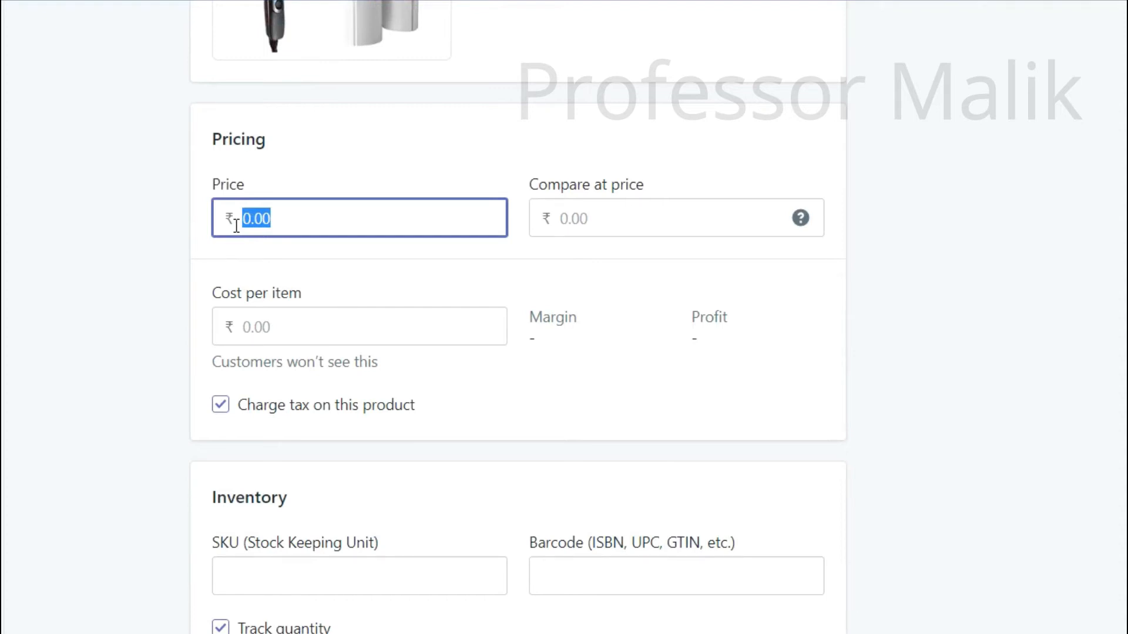
pyautogui.write('949')
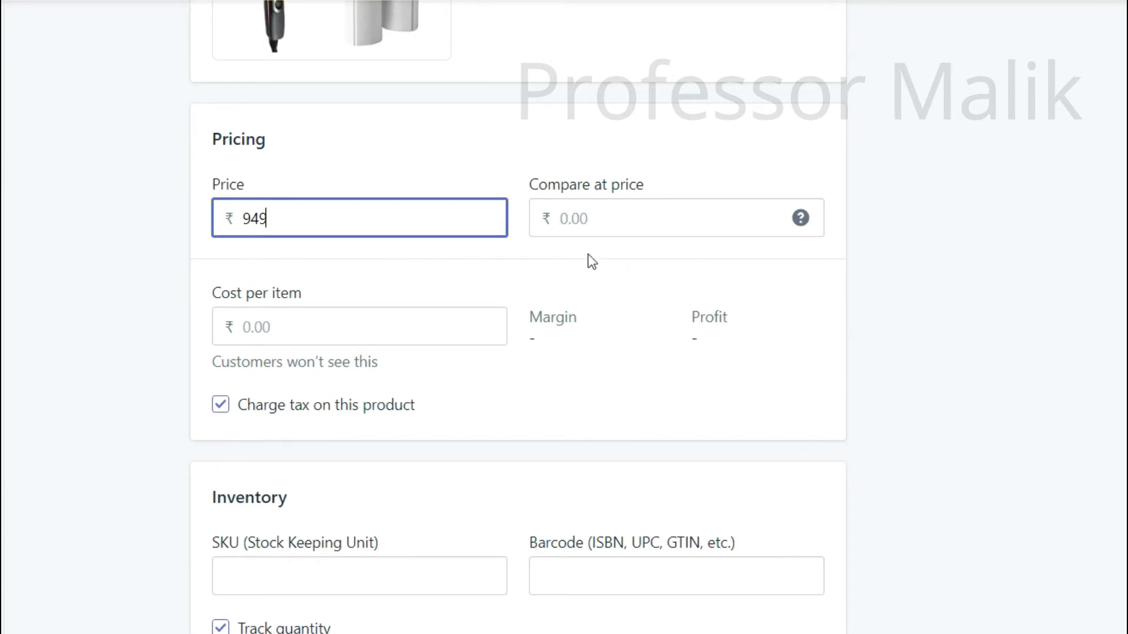
pyautogui.click(581, 219)
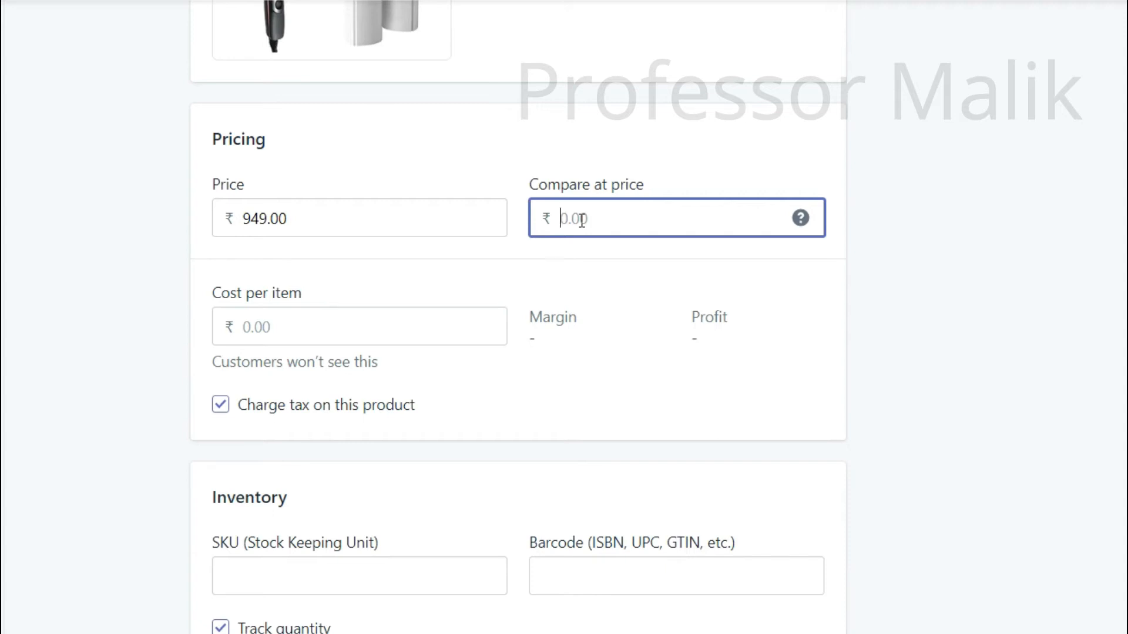
pyautogui.write('1250')
pyautogui.click(999, 355)
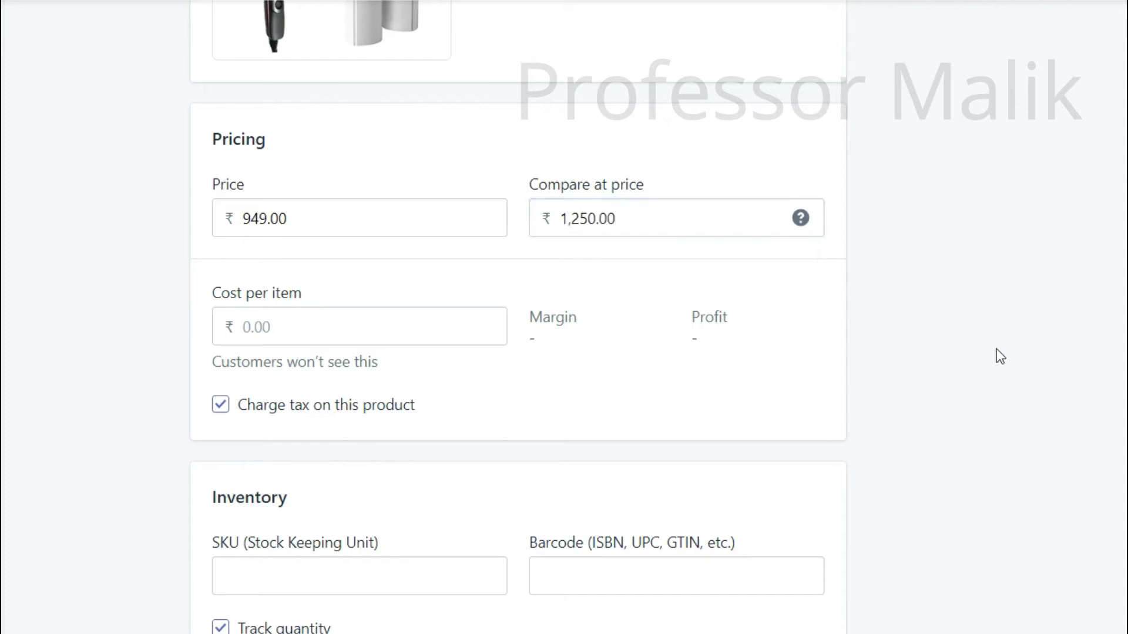
pyautogui.click(352, 218)
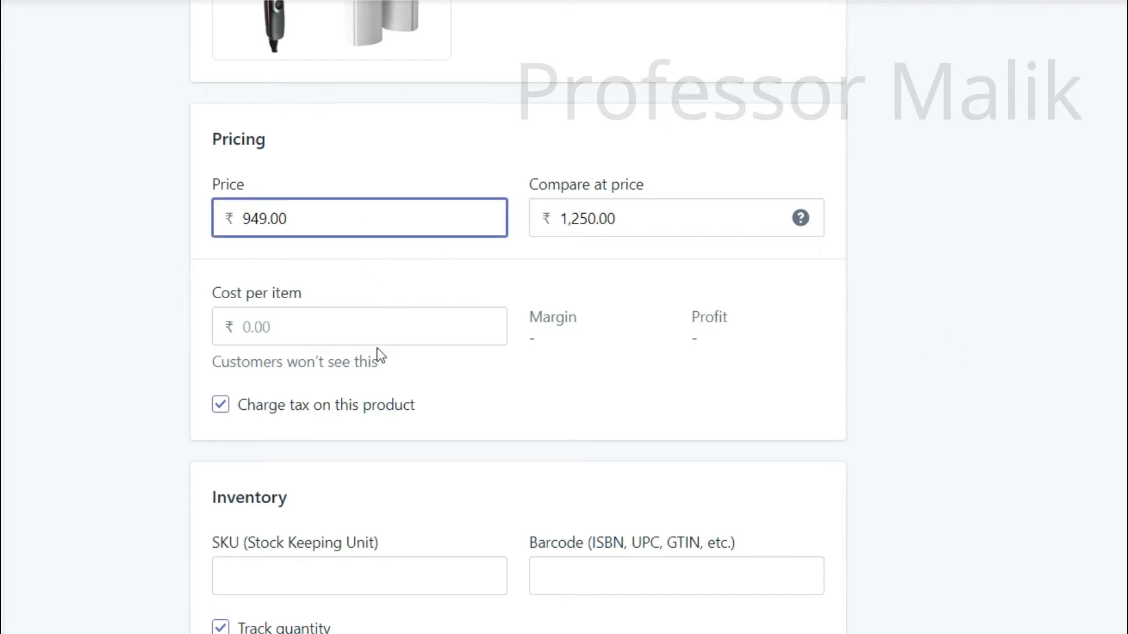
# - Turn off charging tax on the combo pack product
pyautogui.scroll(-4, 149, 383)
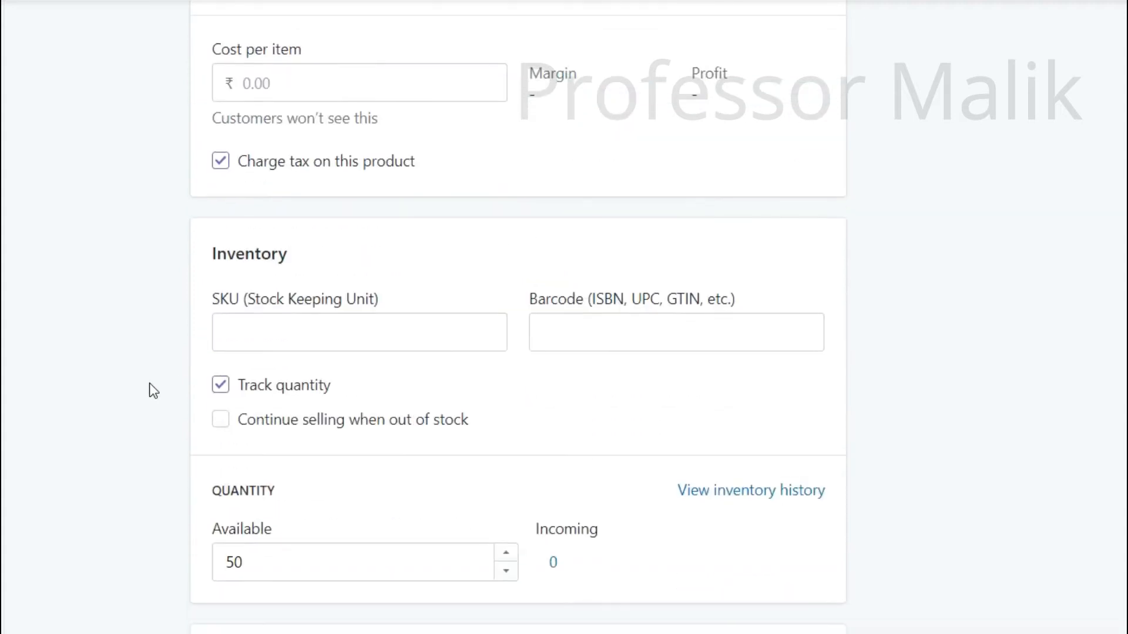
pyautogui.click(220, 166)
pyautogui.scroll(4, 134, 224)
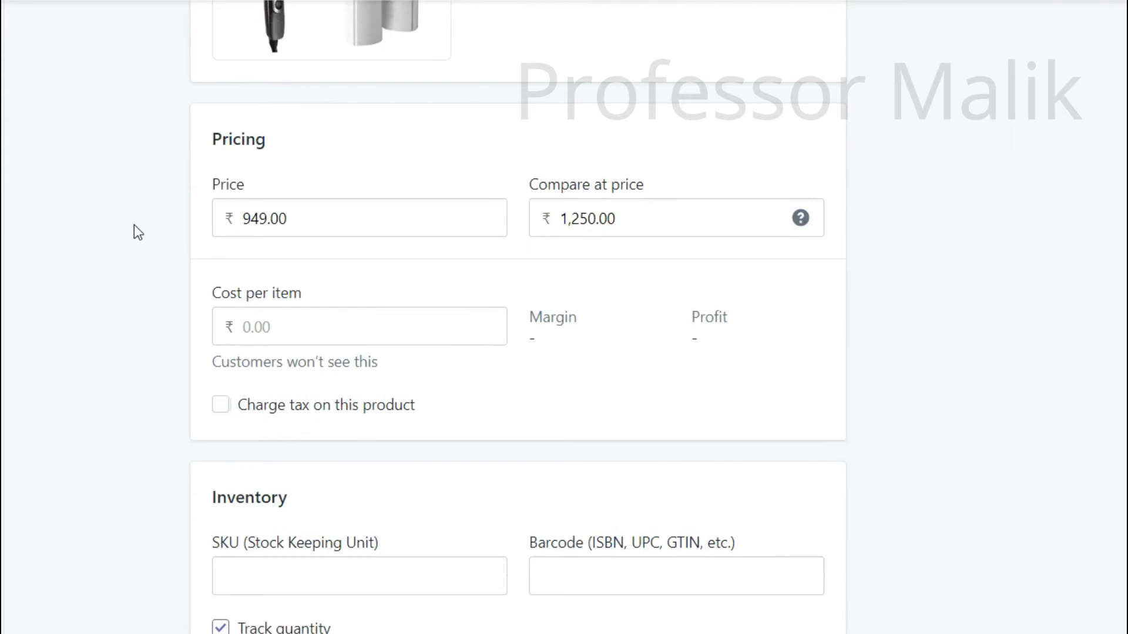
# - Review the product's inventory, quantity, shipping weight, customs and variant settings
pyautogui.scroll(-4, 134, 224)
pyautogui.scroll(-2, 134, 224)
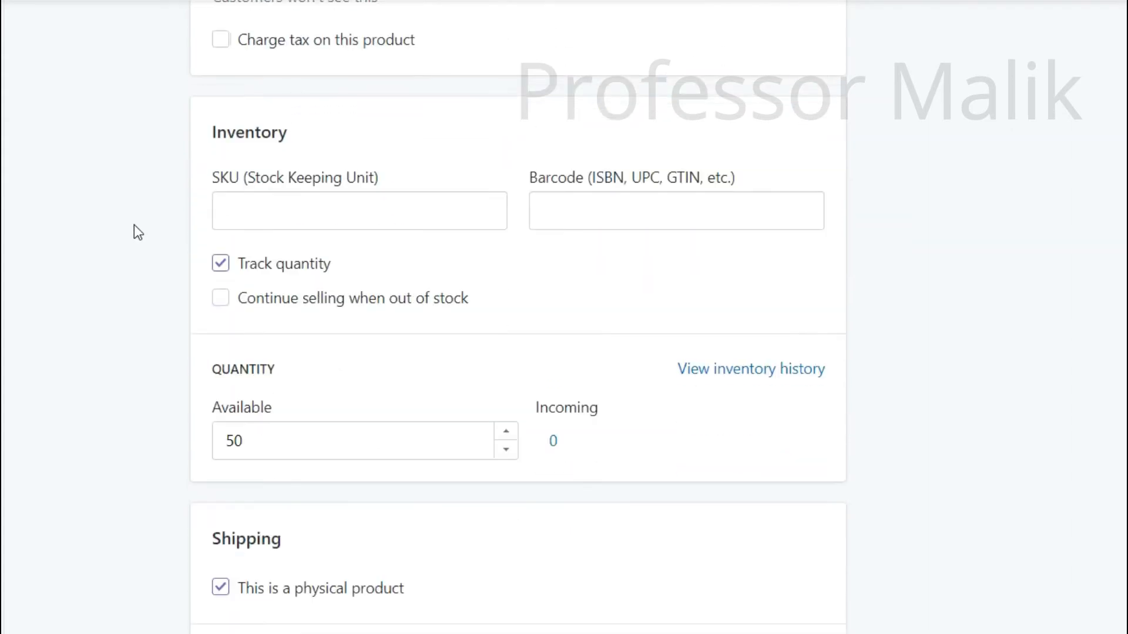
pyautogui.scroll(-6, 134, 225)
pyautogui.scroll(5, 58, 245)
pyautogui.scroll(1, 58, 245)
pyautogui.scroll(-10, 113, 240)
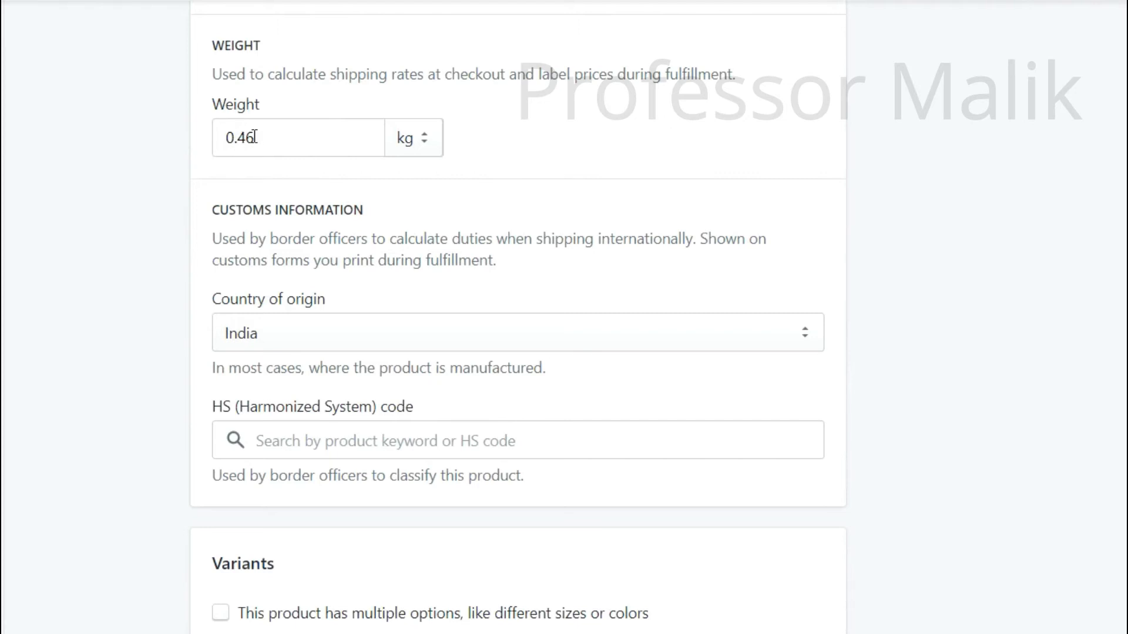
pyautogui.scroll(-5, 151, 220)
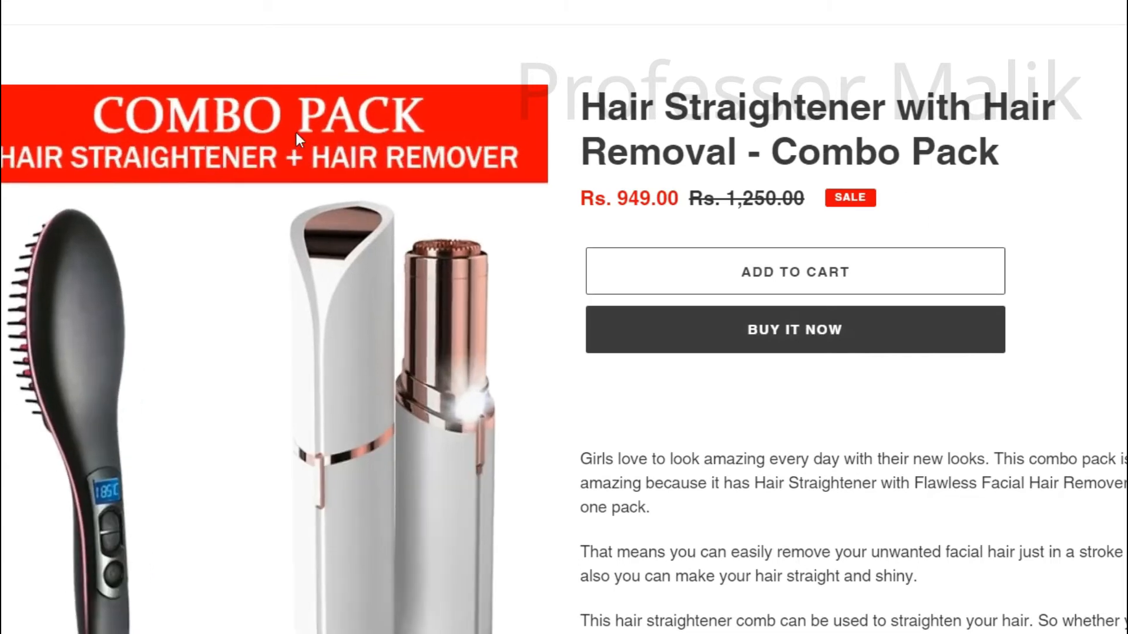
# - Read through the product description on the combo pack's store page, down to the sharing links
pyautogui.scroll(-8, 925, 227)
pyautogui.scroll(-20, 926, 227)
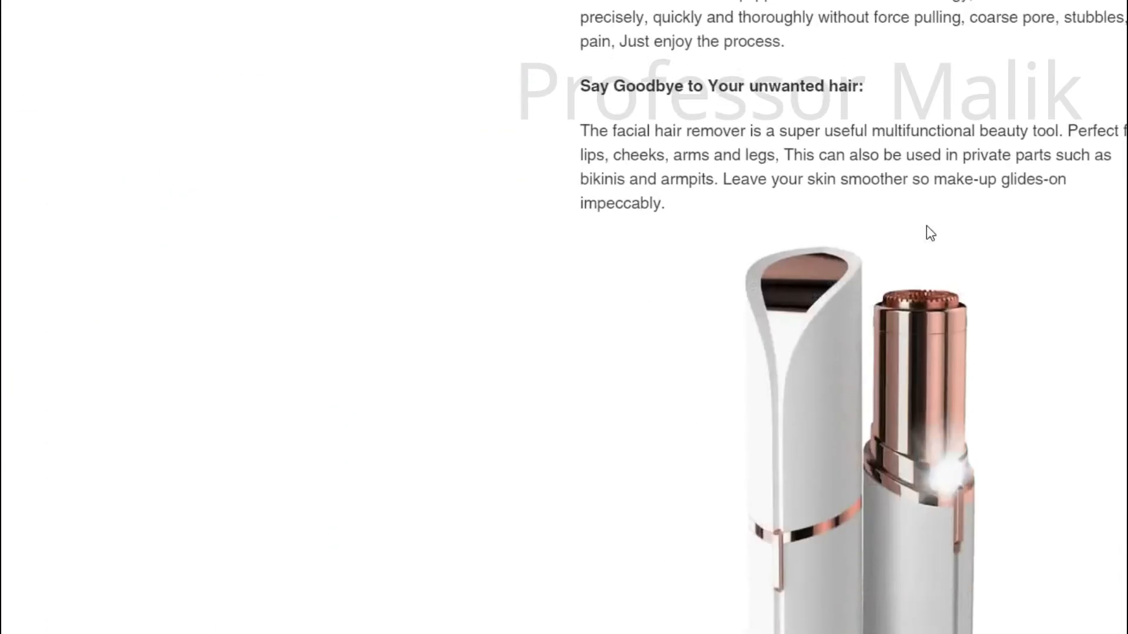
pyautogui.scroll(-10, 930, 233)
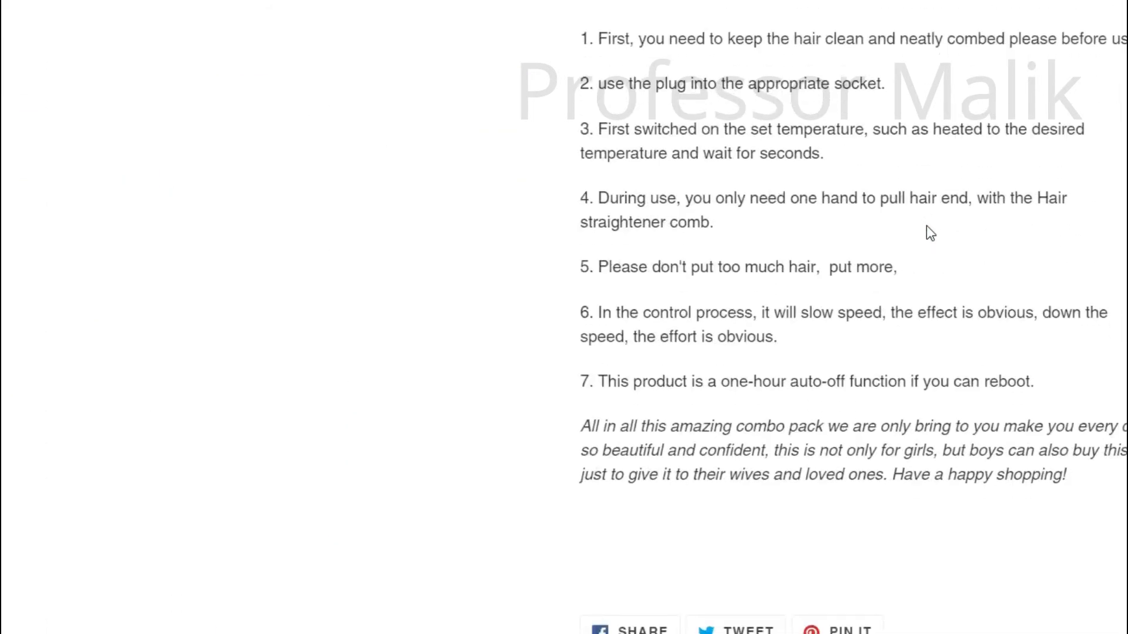
pyautogui.scroll(20, 931, 233)
pyautogui.scroll(20, 931, 233)
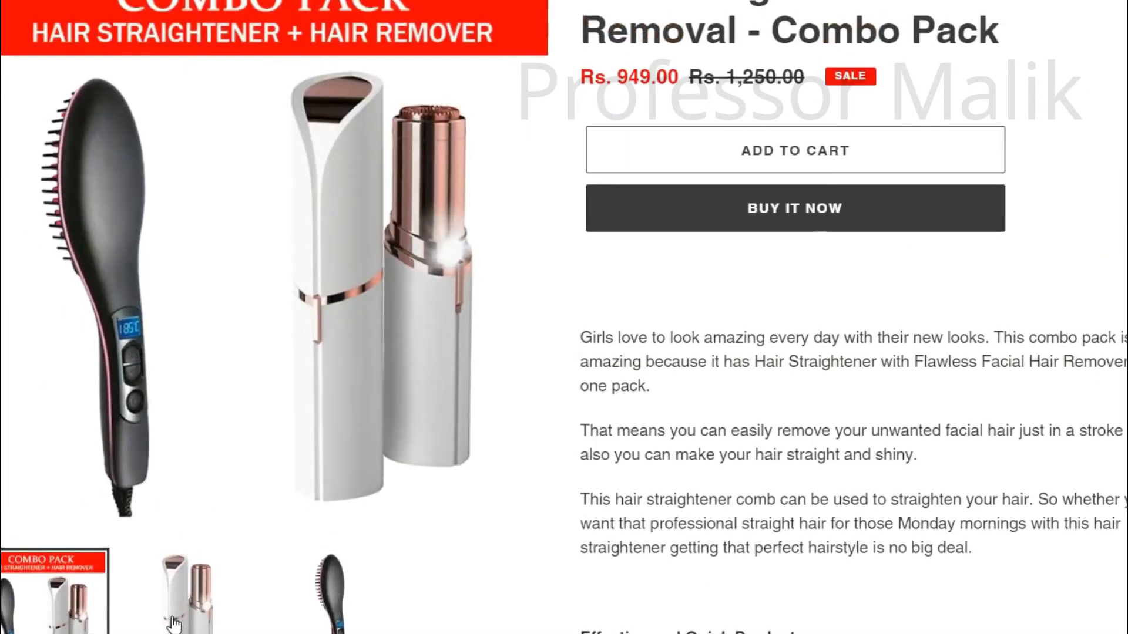
# - View the hair remover, hair straightener and combo pack images in the store page's gallery
pyautogui.click(187, 587)
pyautogui.scroll(2, 534, 297)
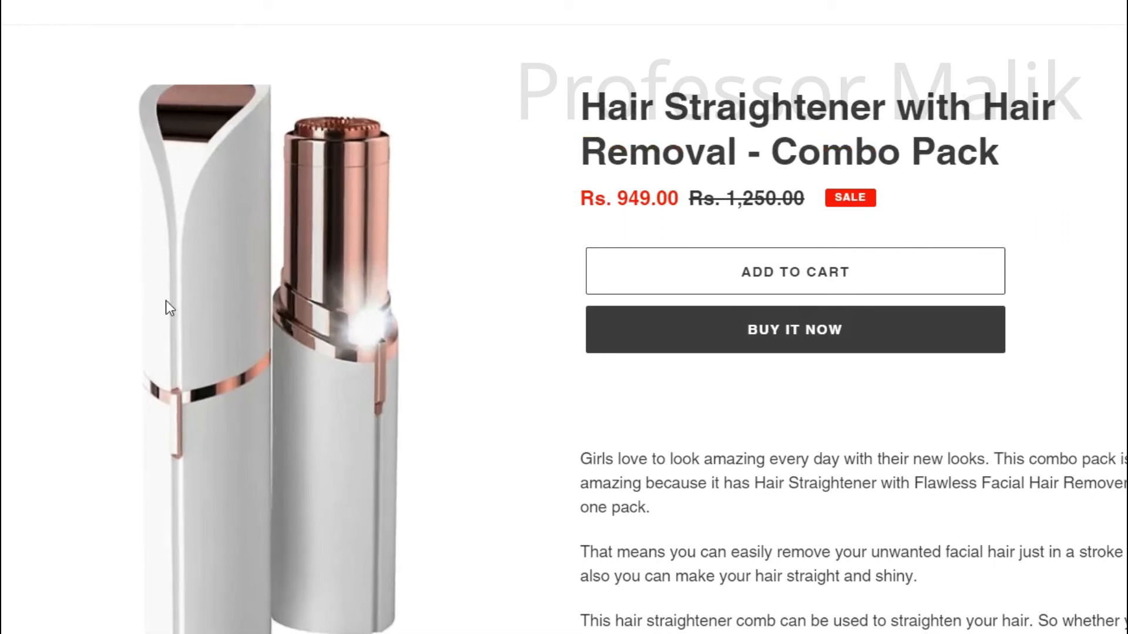
pyautogui.scroll(-2, 166, 307)
pyautogui.click(352, 612)
pyautogui.scroll(2, 728, 337)
pyautogui.scroll(-2, 728, 344)
pyautogui.scroll(2, 728, 348)
pyautogui.scroll(-4, 728, 347)
pyautogui.click(87, 495)
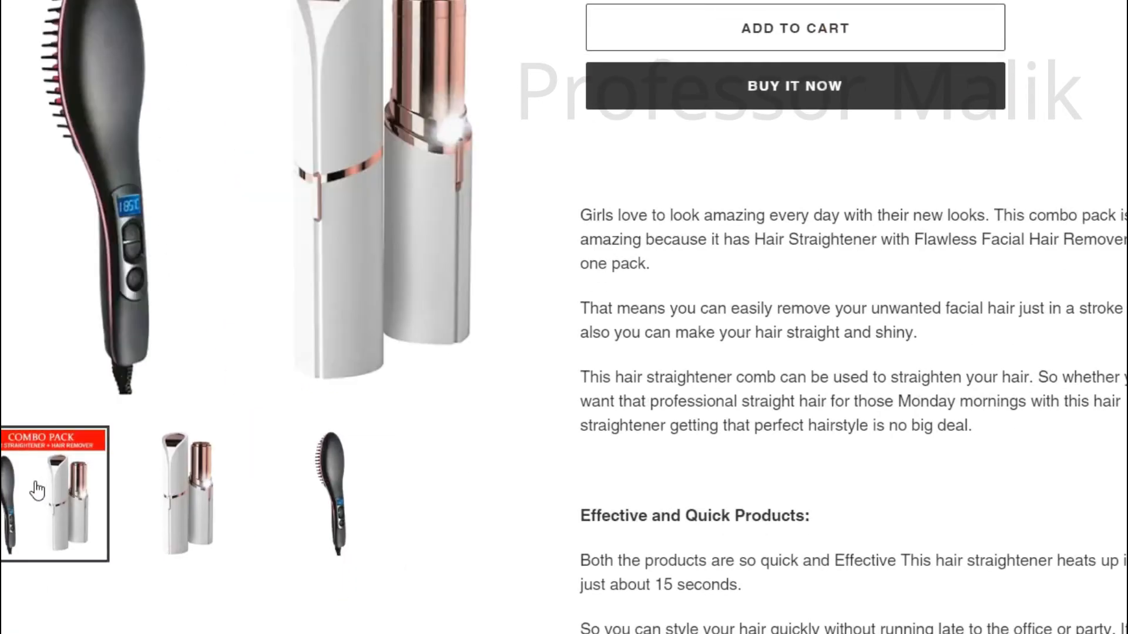
pyautogui.scroll(4, 695, 360)
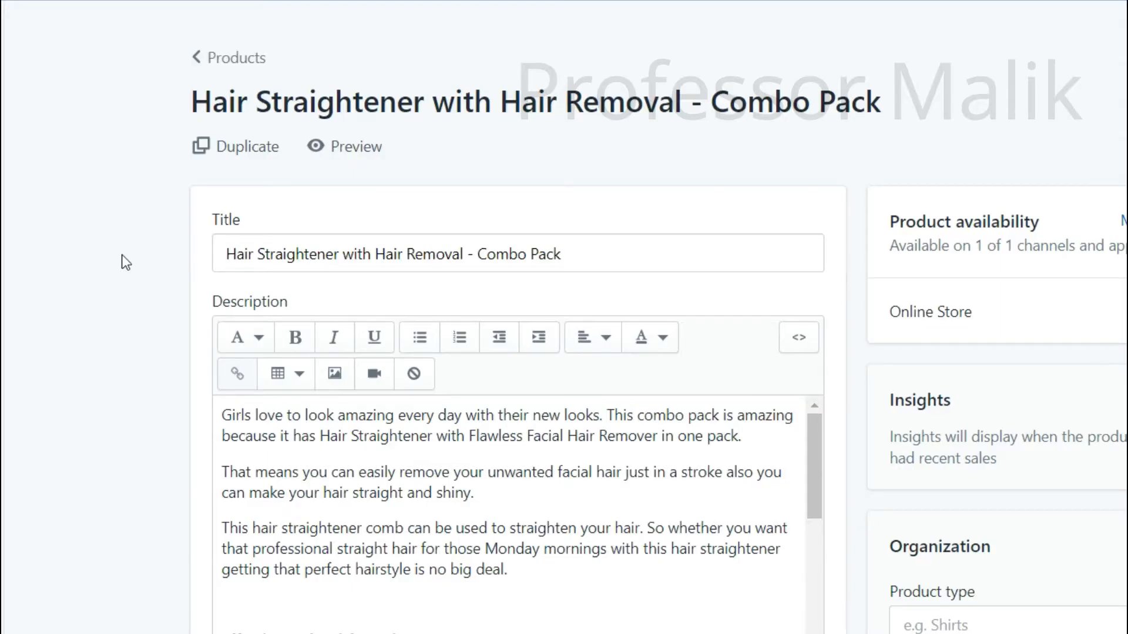
# - Add "cosmetics" as the product type and check the product's collection assignment
pyautogui.scroll(-6, 121, 256)
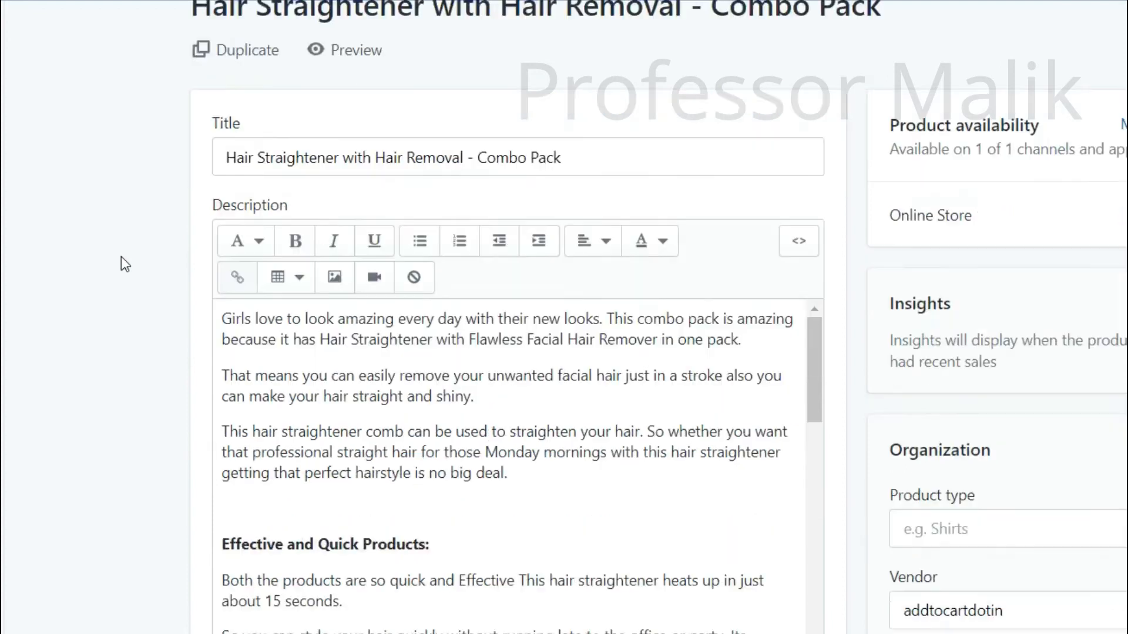
pyautogui.click(948, 260)
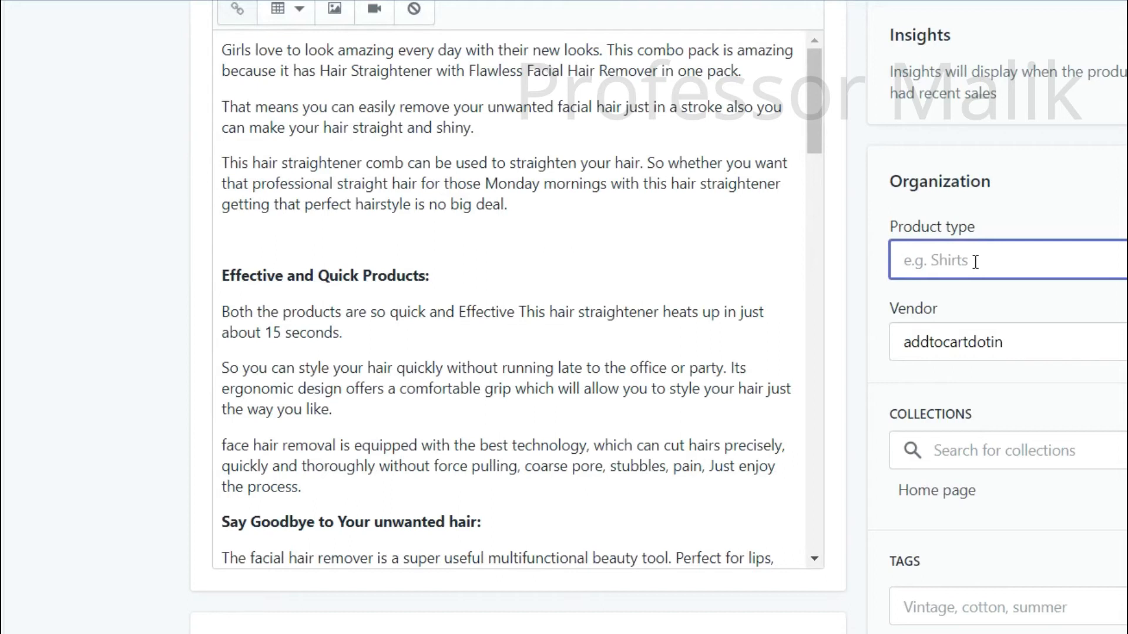
pyautogui.write('cosmetics')
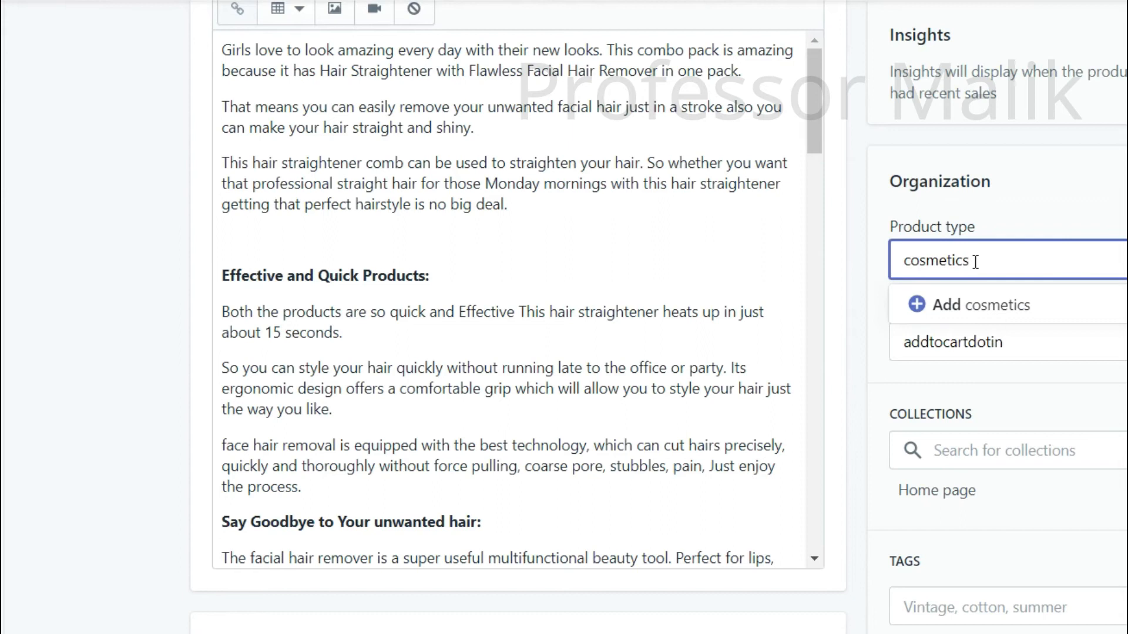
pyautogui.click(1046, 301)
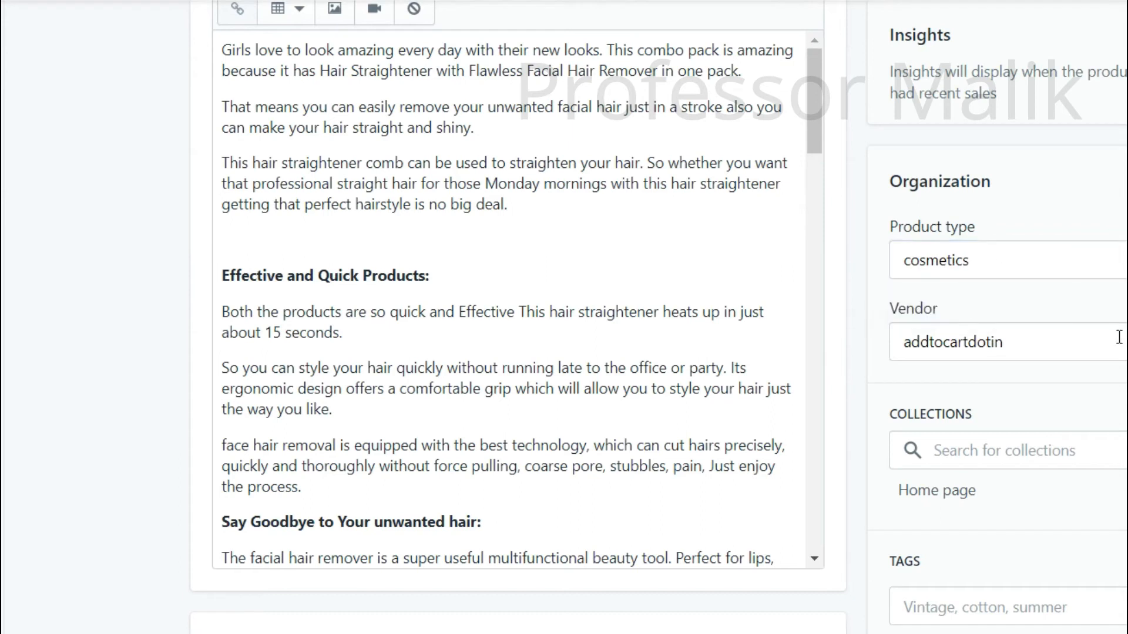
pyautogui.scroll(-2, 564, 317)
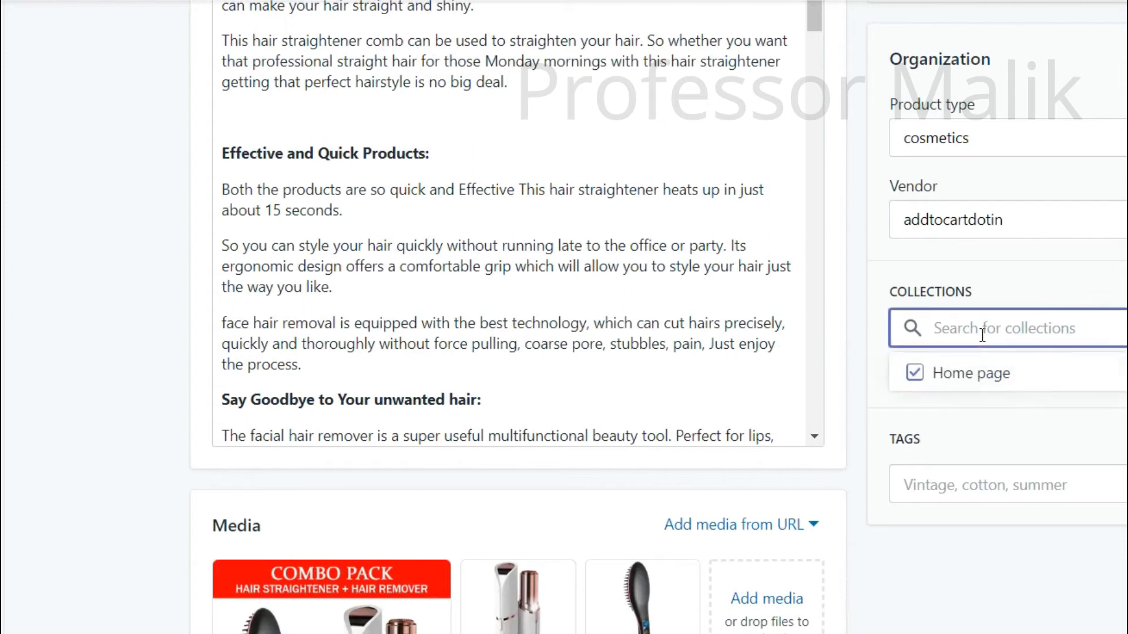
pyautogui.press('Escape')
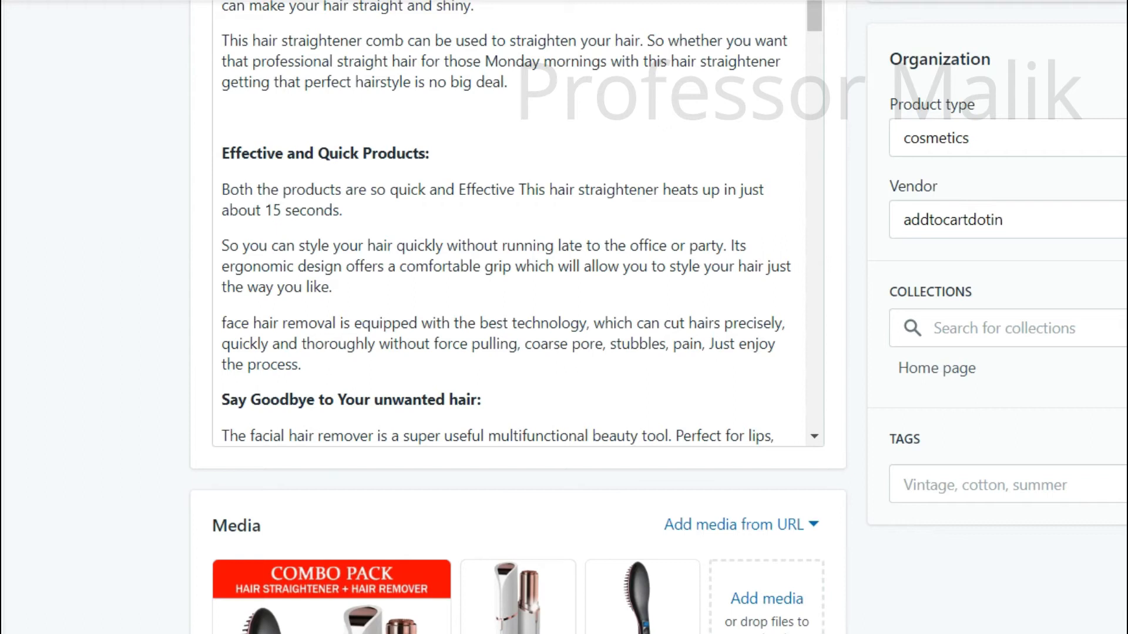
pyautogui.click(1012, 336)
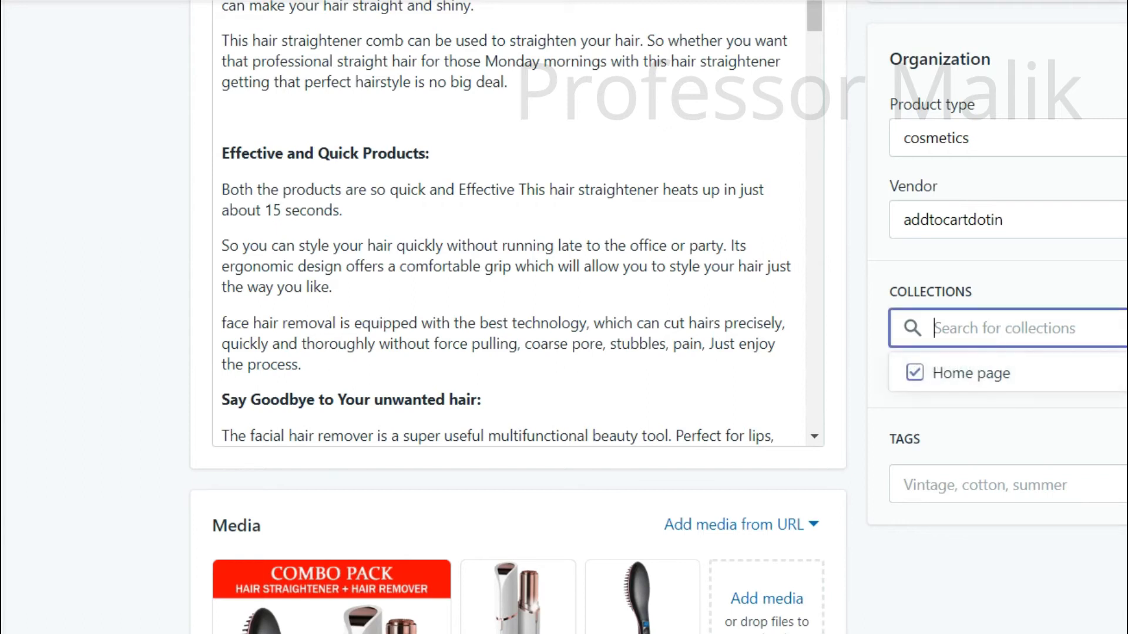
pyautogui.press('Escape')
# - Enter "hair straightener" as the first product tag, using the spelling suggestion to correct it
pyautogui.click(961, 494)
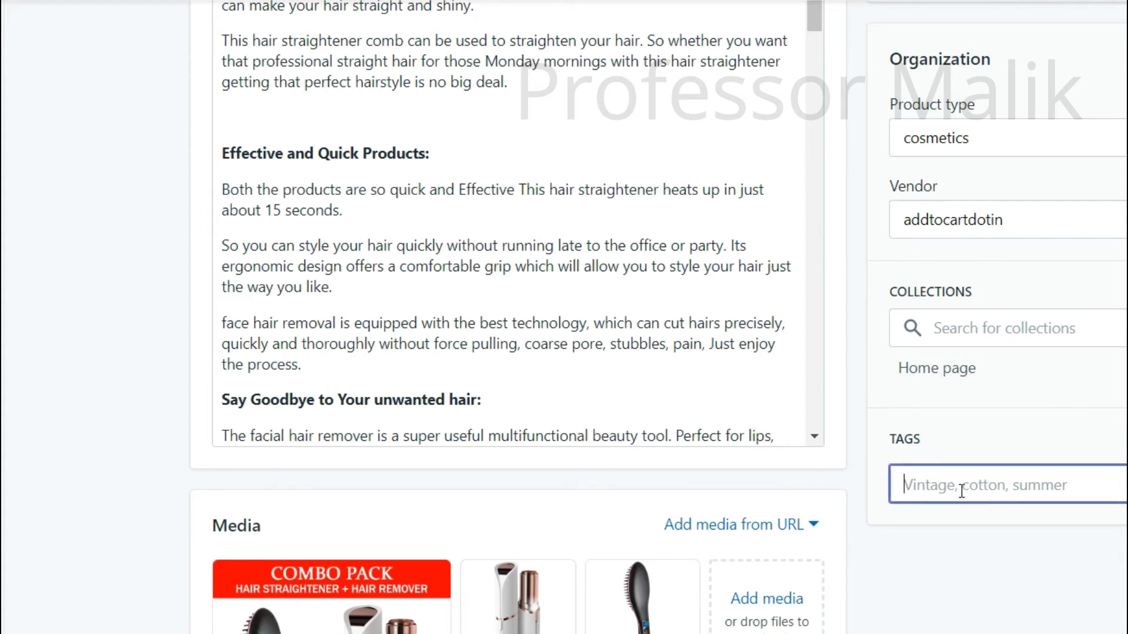
pyautogui.scroll(-4, 961, 493)
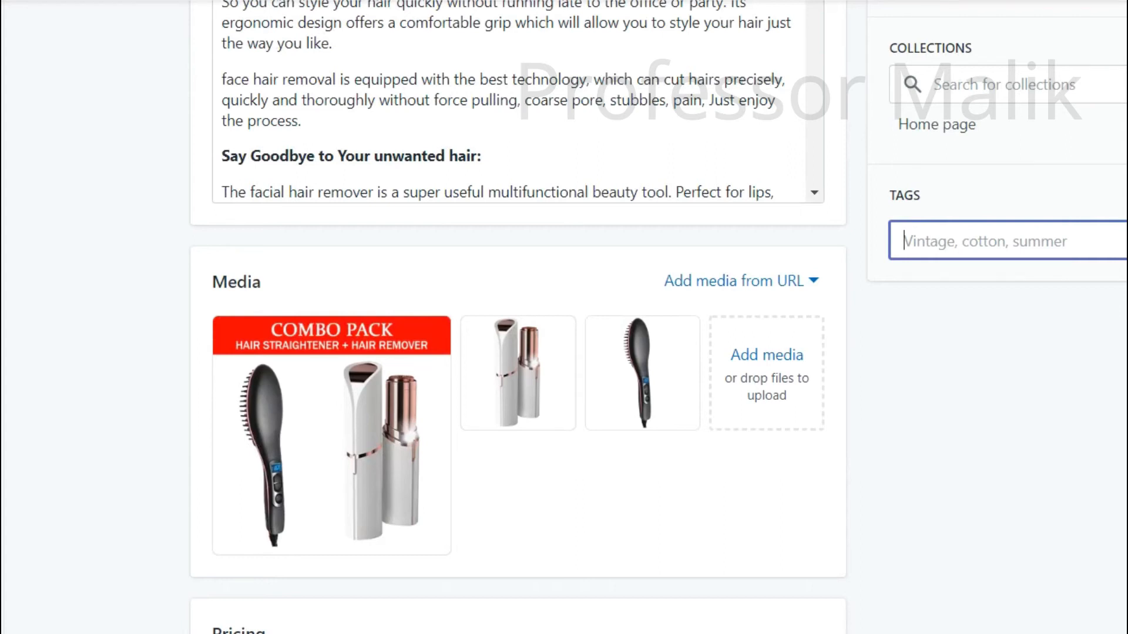
pyautogui.write('hair star')
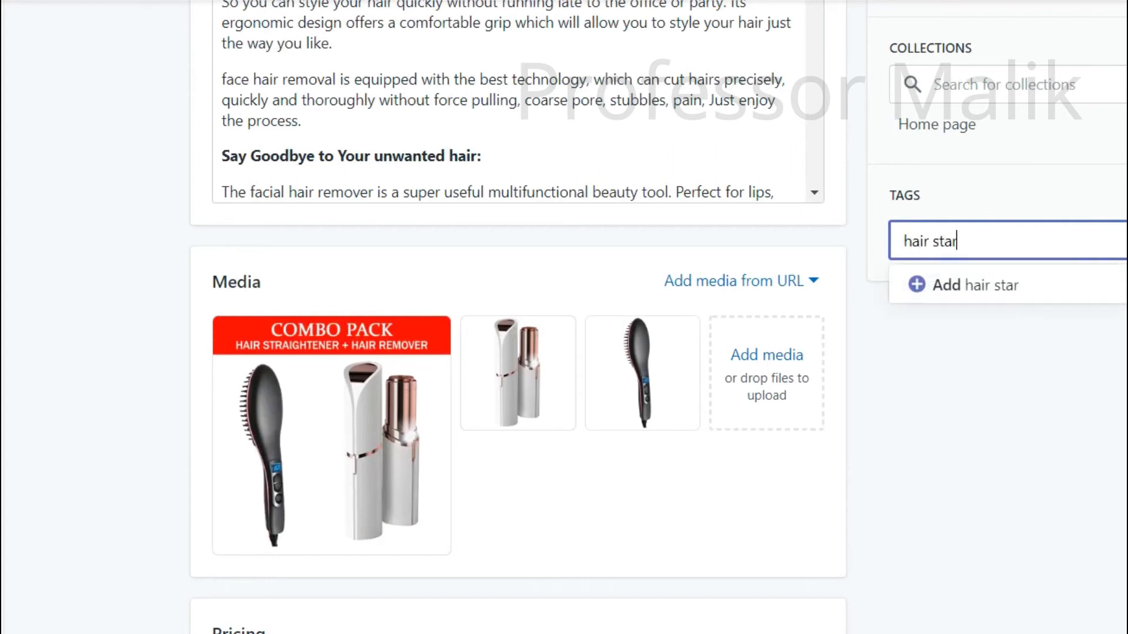
pyautogui.write('ightener')
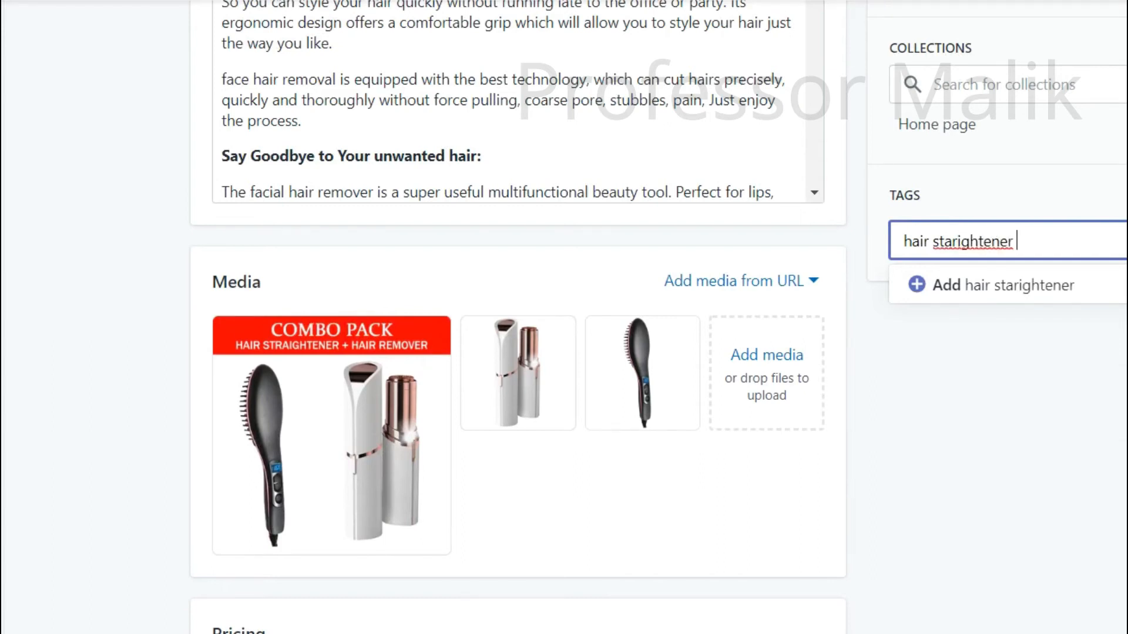
pyautogui.rightClick(1001, 238)
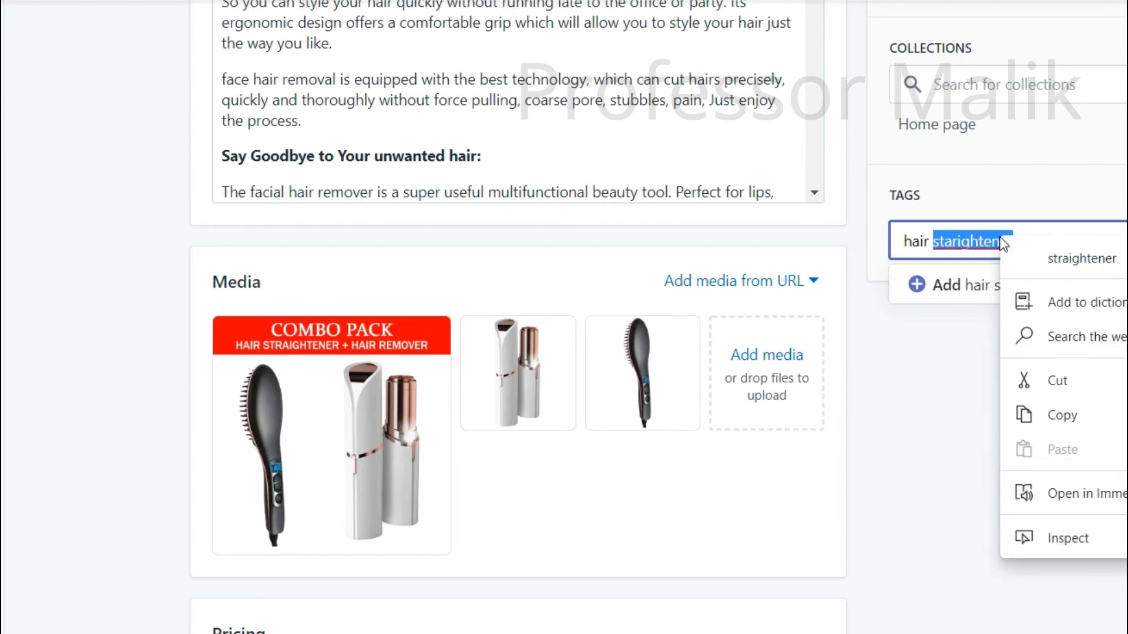
pyautogui.click(1062, 256)
# - Extend the product tags with "hair remover", "cosmetics products" and "beauty products", and add them all to the product
pyautogui.write(', hair remo')
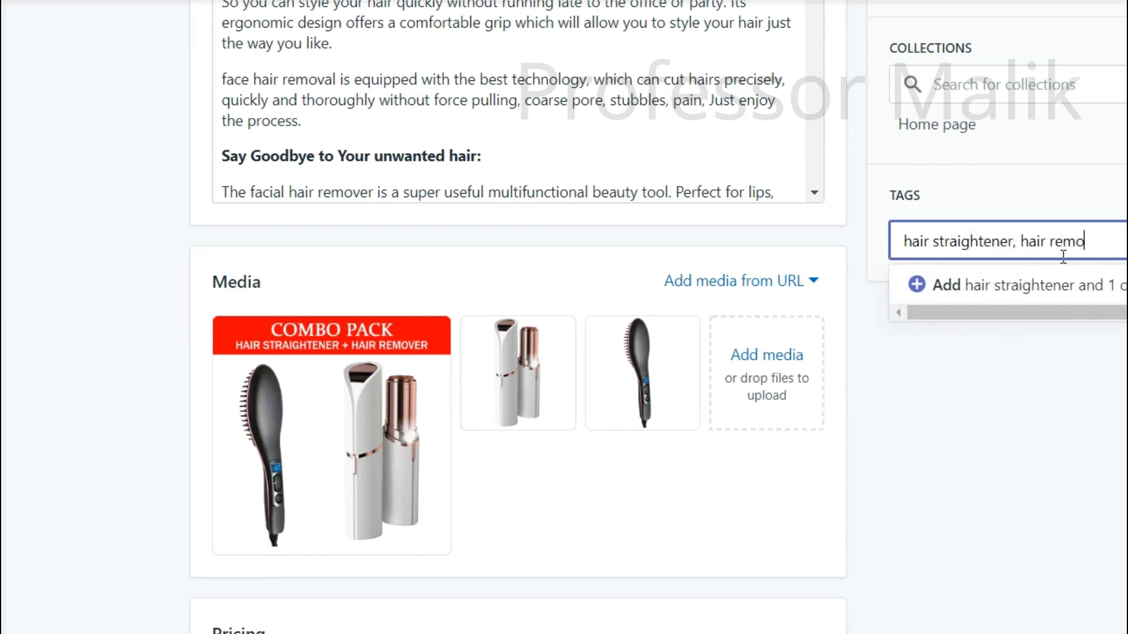
pyautogui.write('ver, co')
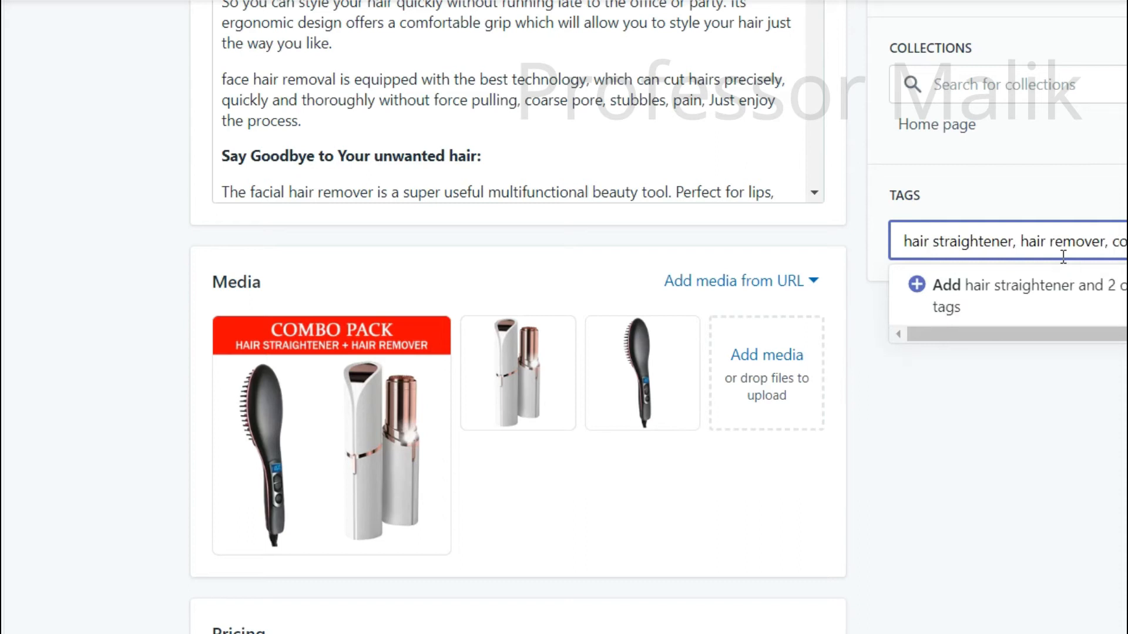
pyautogui.write('smetic')
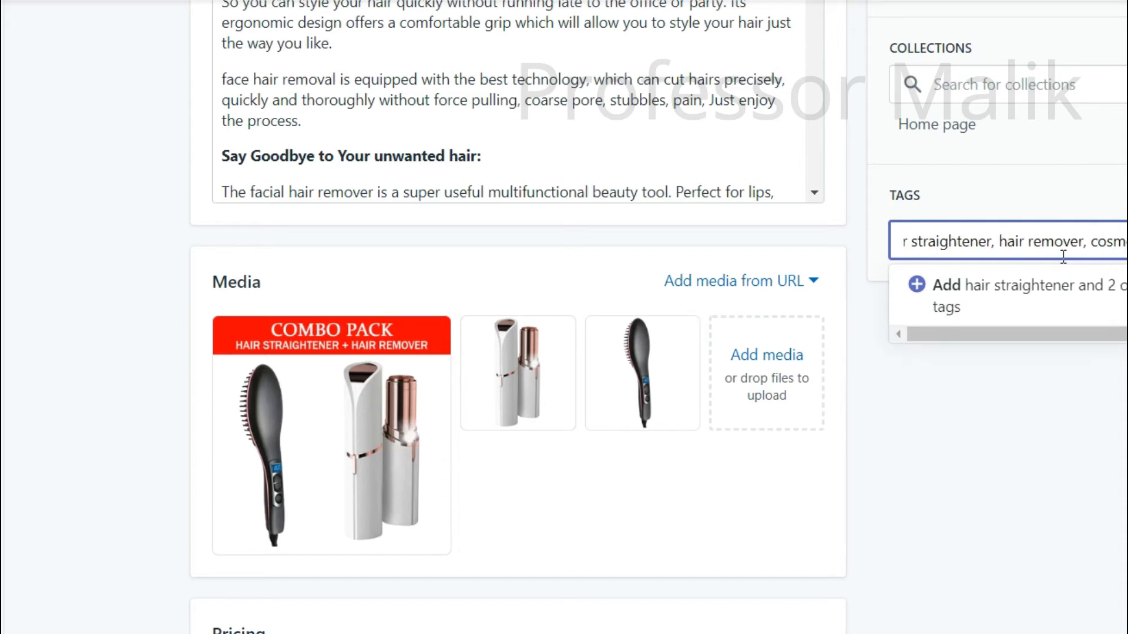
pyautogui.write('s prod')
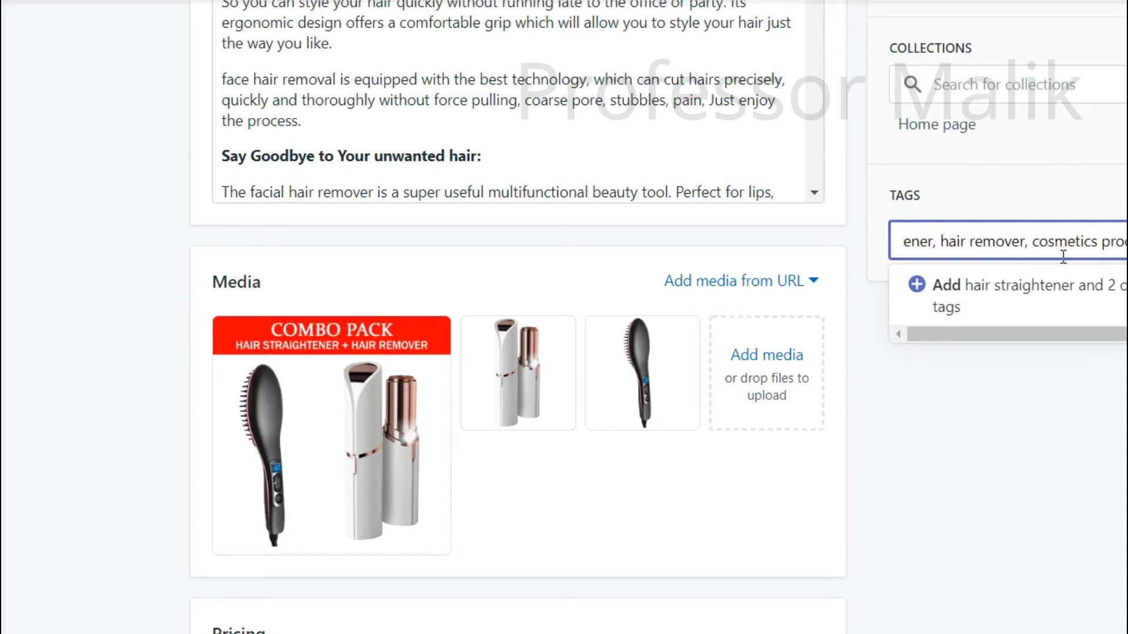
pyautogui.write('ucts,')
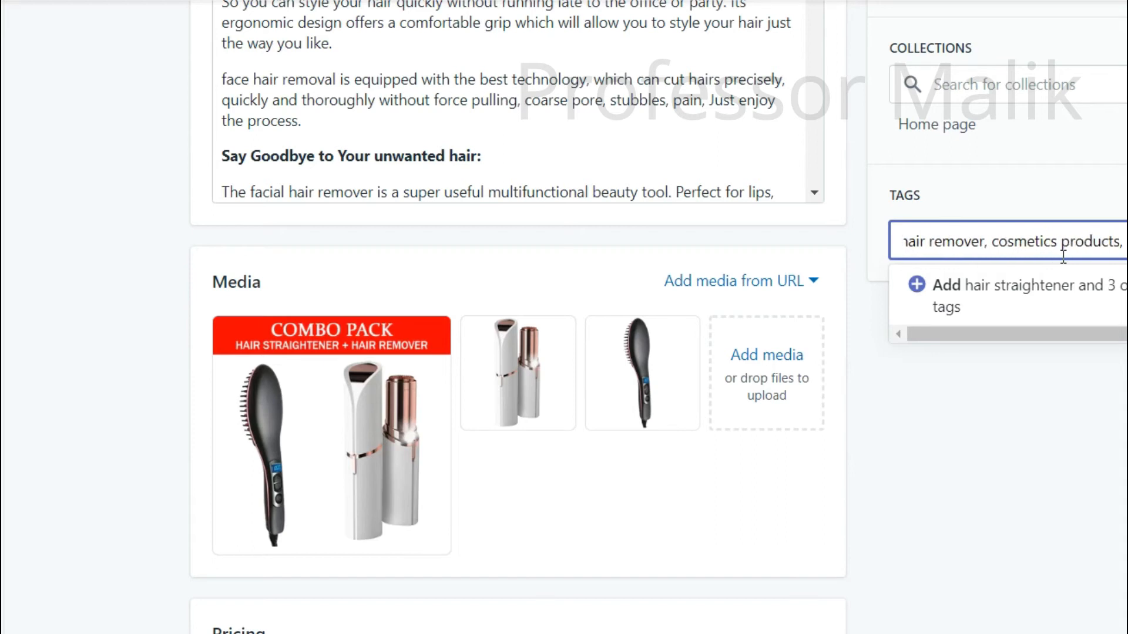
pyautogui.write(' beauty proc')
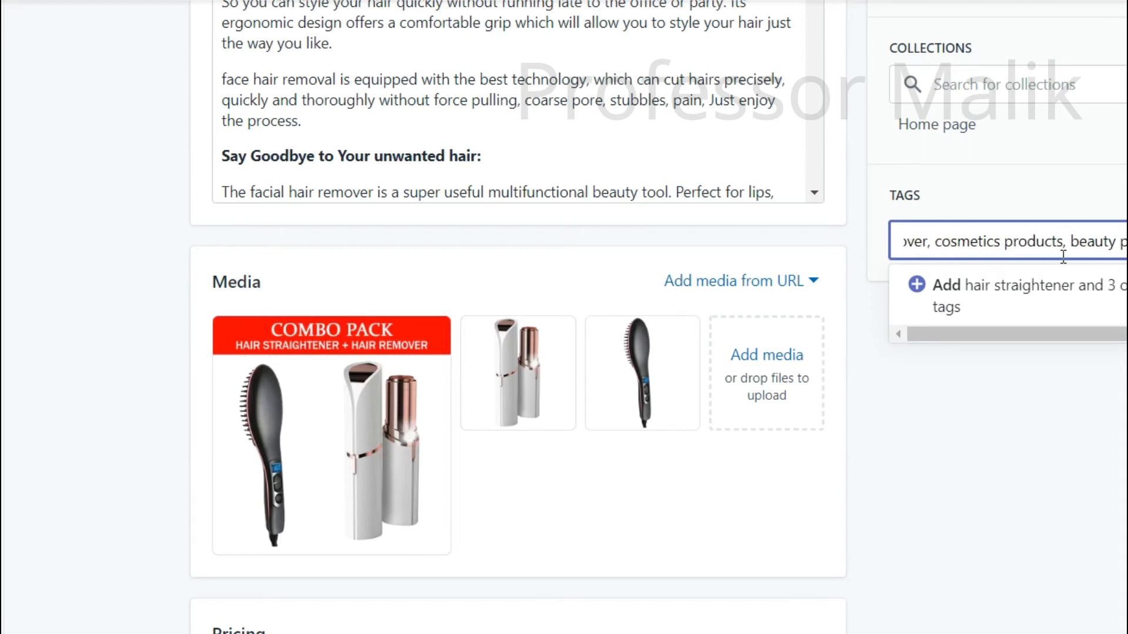
pyautogui.write('ucts')
pyautogui.press('Return')
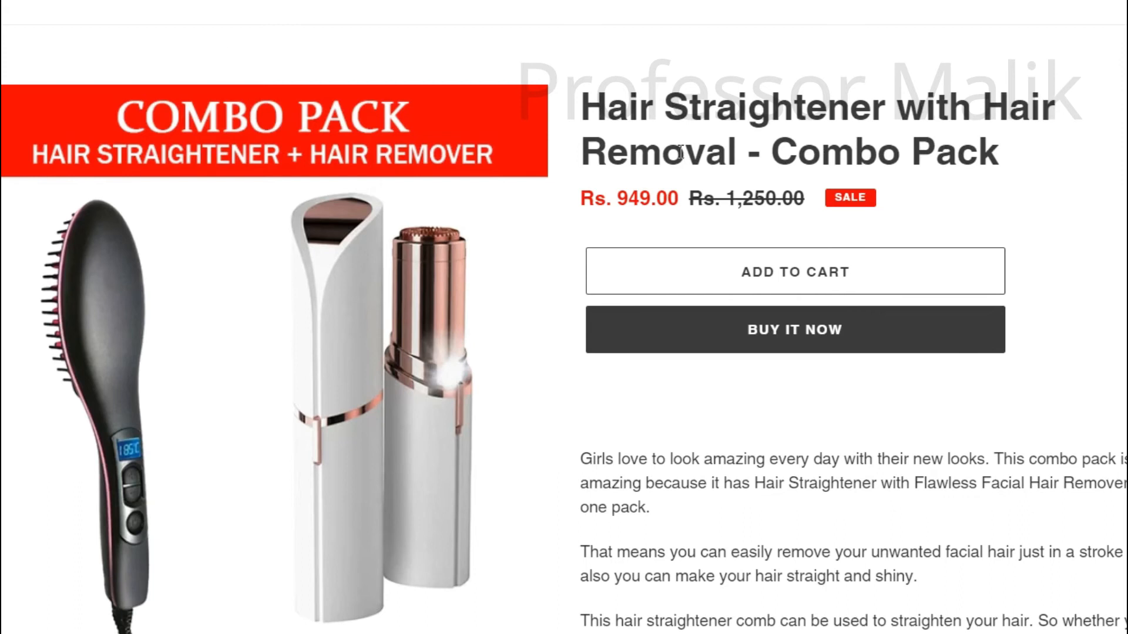
# - View the store's home page and look through its placeholder sections and product listings
pyautogui.click(525, 1)
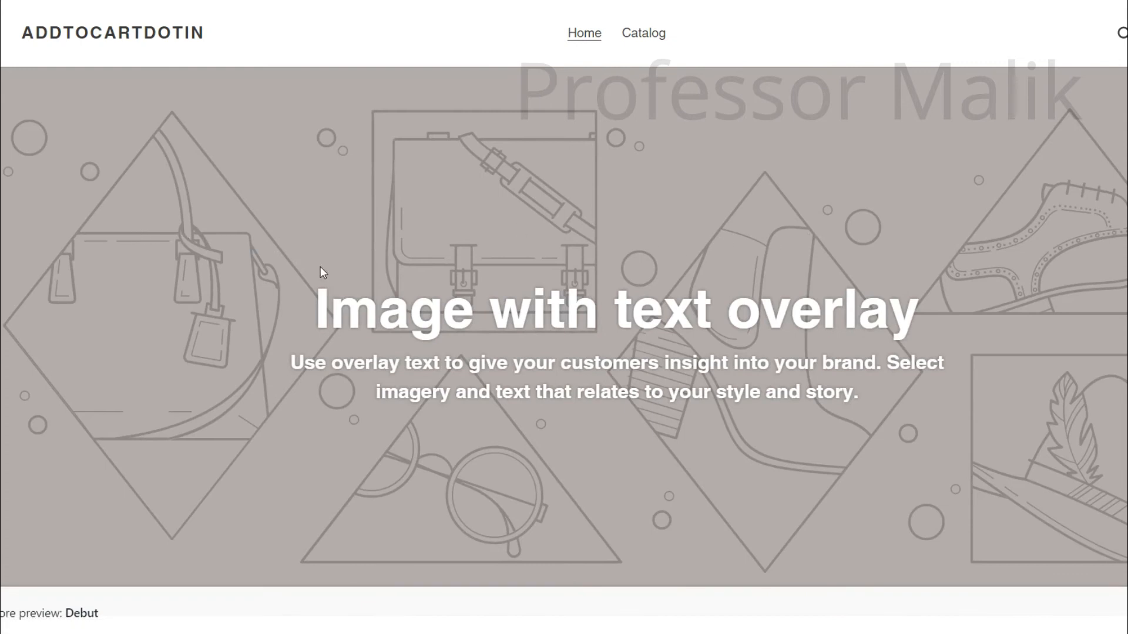
pyautogui.scroll(-12, 316, 270)
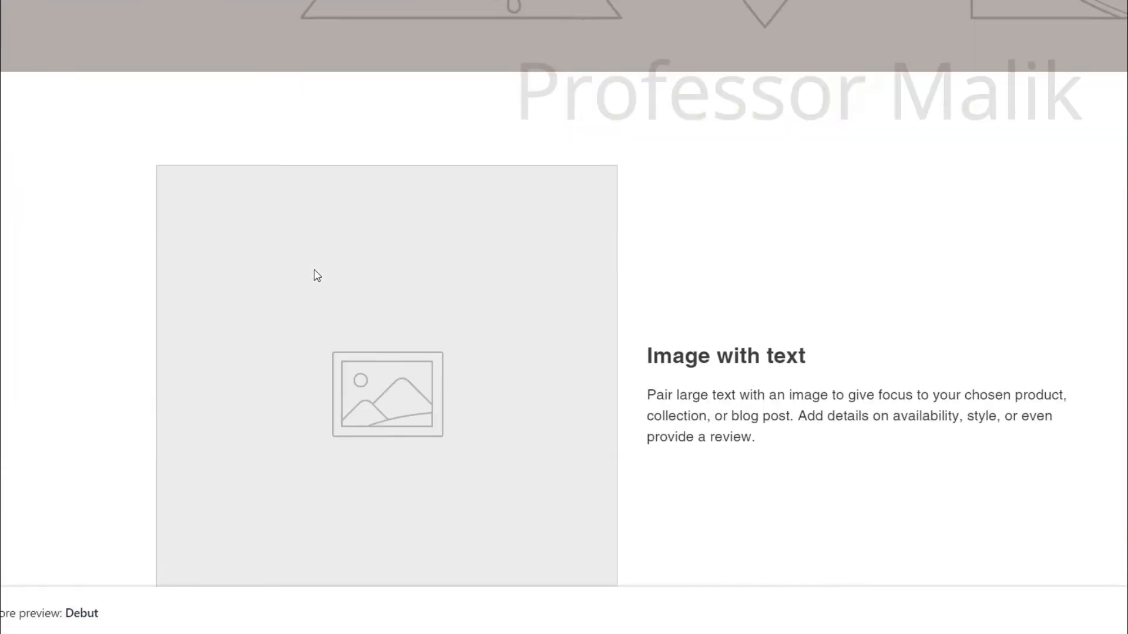
pyautogui.scroll(-15, 316, 275)
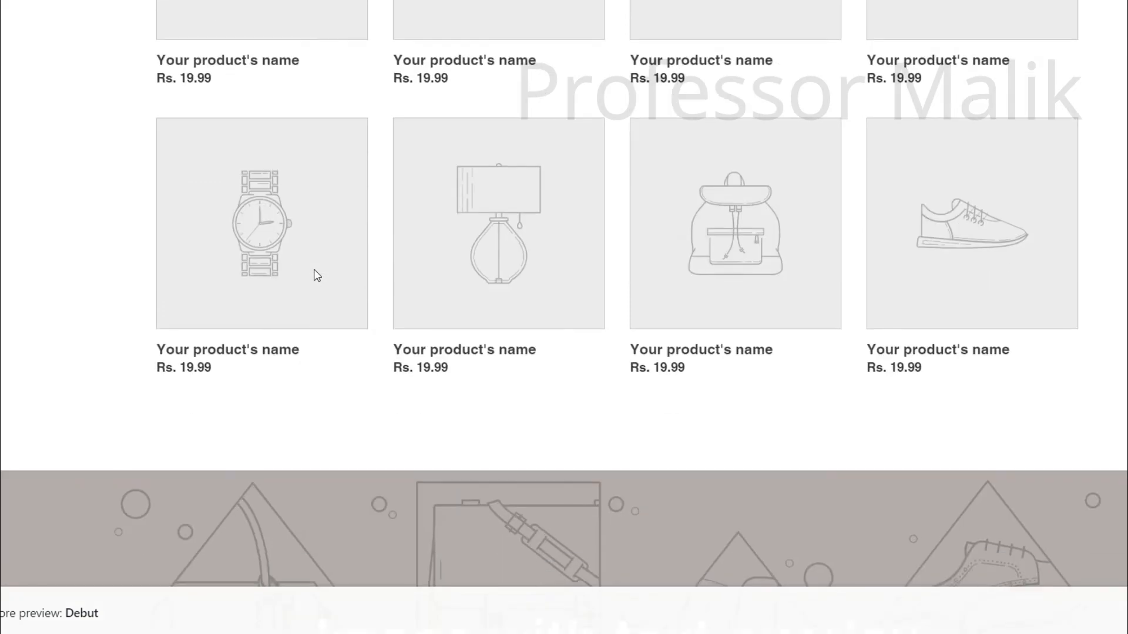
pyautogui.scroll(-10, 313, 276)
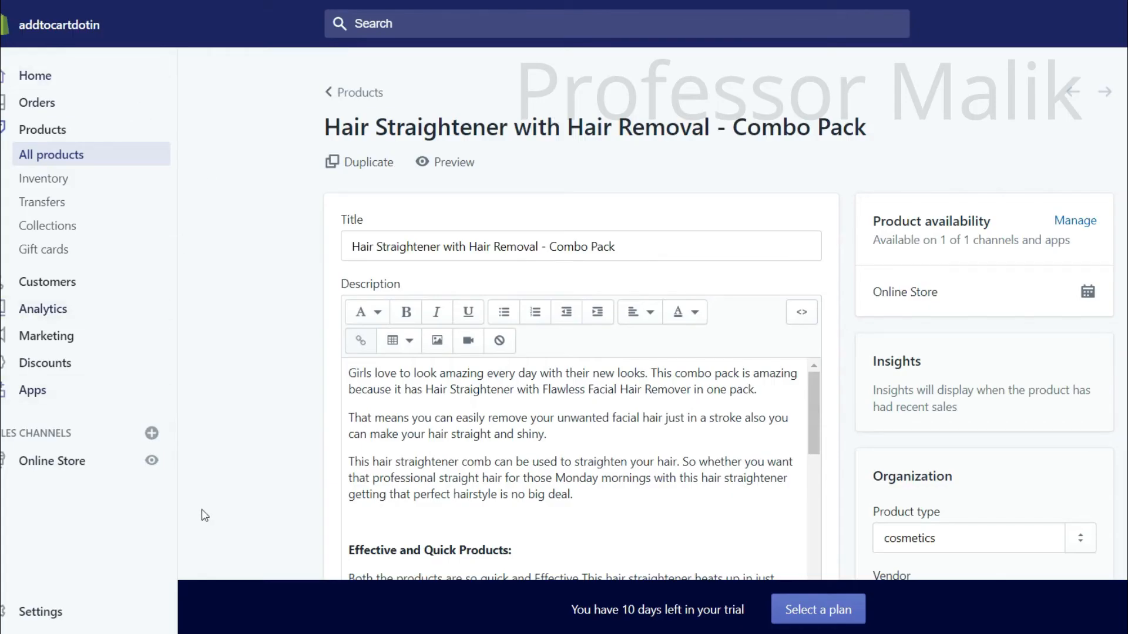
# - Open the online store's Debut theme for customization and skim its home page preview down to the featured collection
pyautogui.click(70, 464)
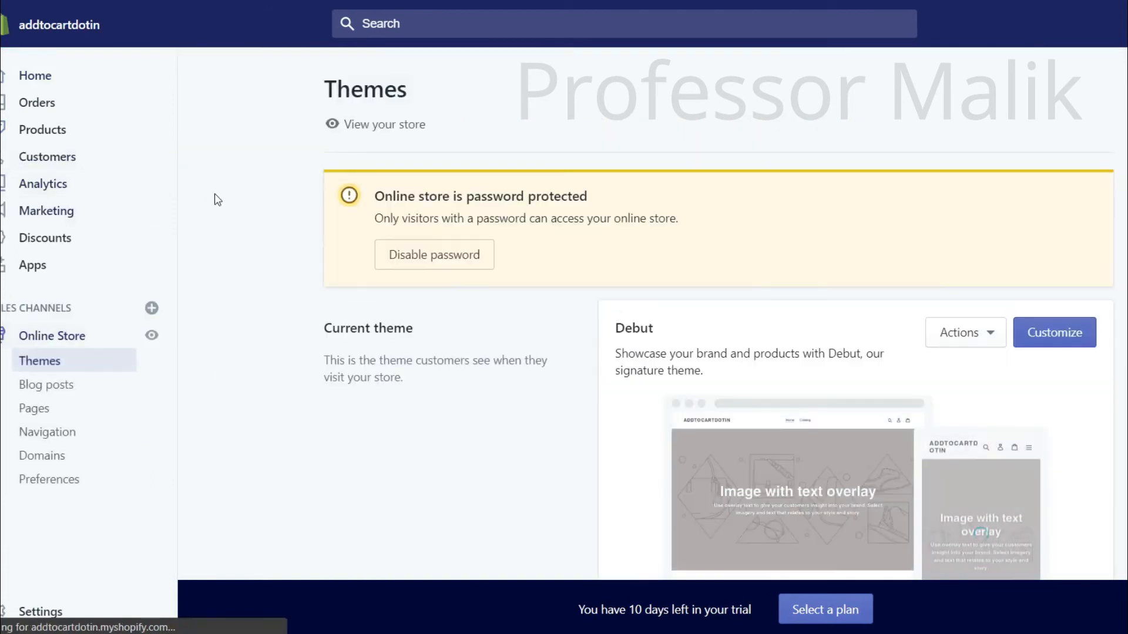
pyautogui.click(1078, 333)
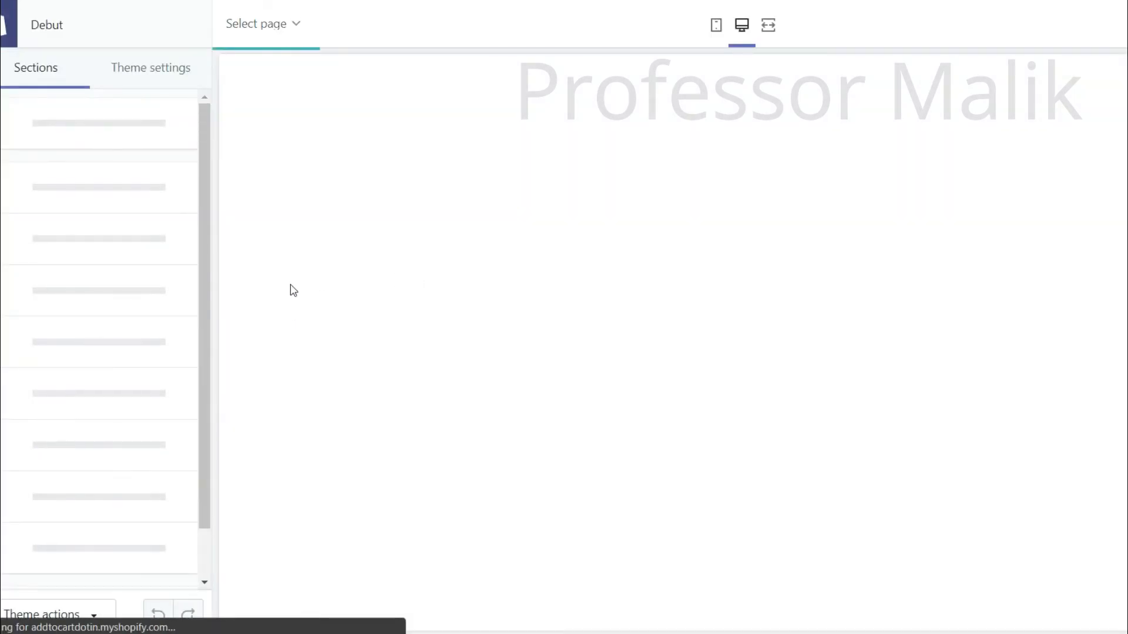
pyautogui.scroll(-5, 384, 233)
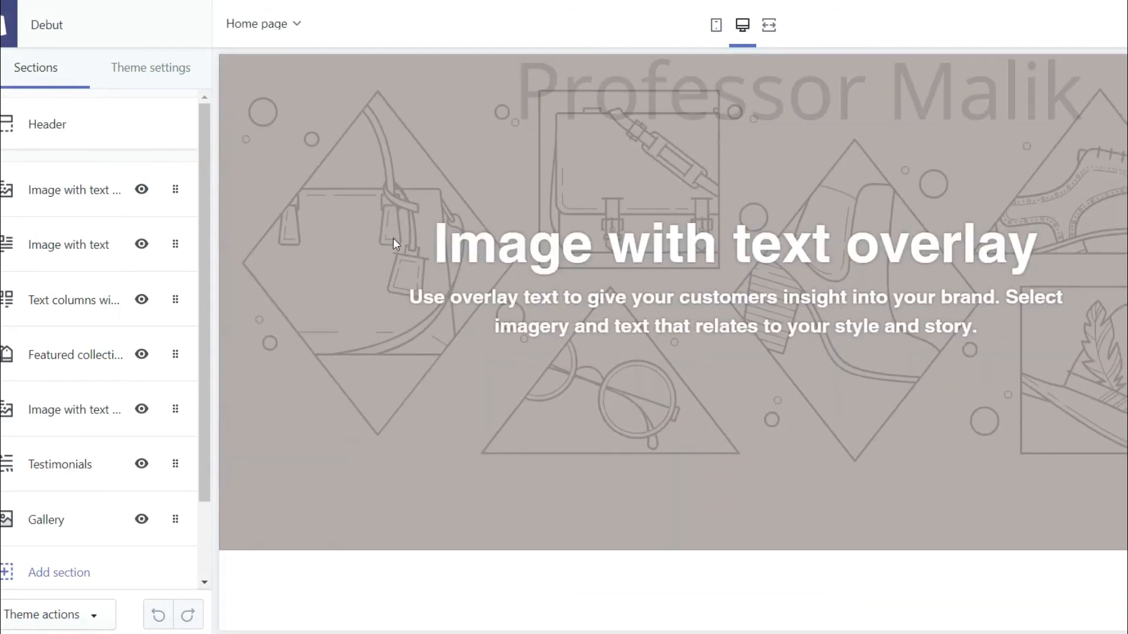
pyautogui.scroll(-20, 393, 238)
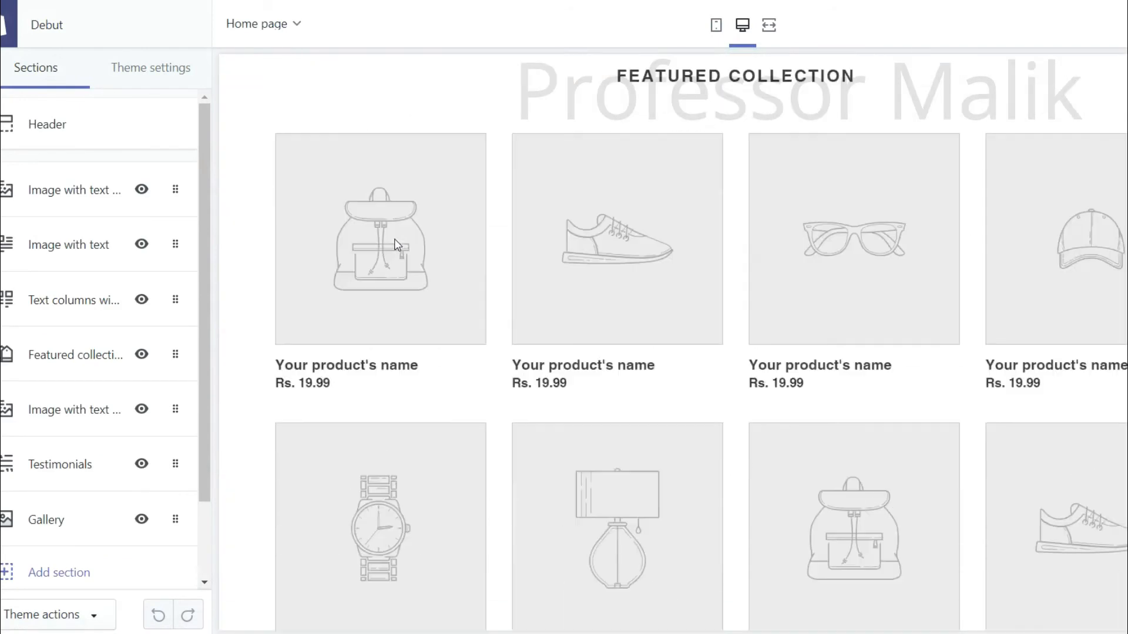
pyautogui.scroll(20, 393, 239)
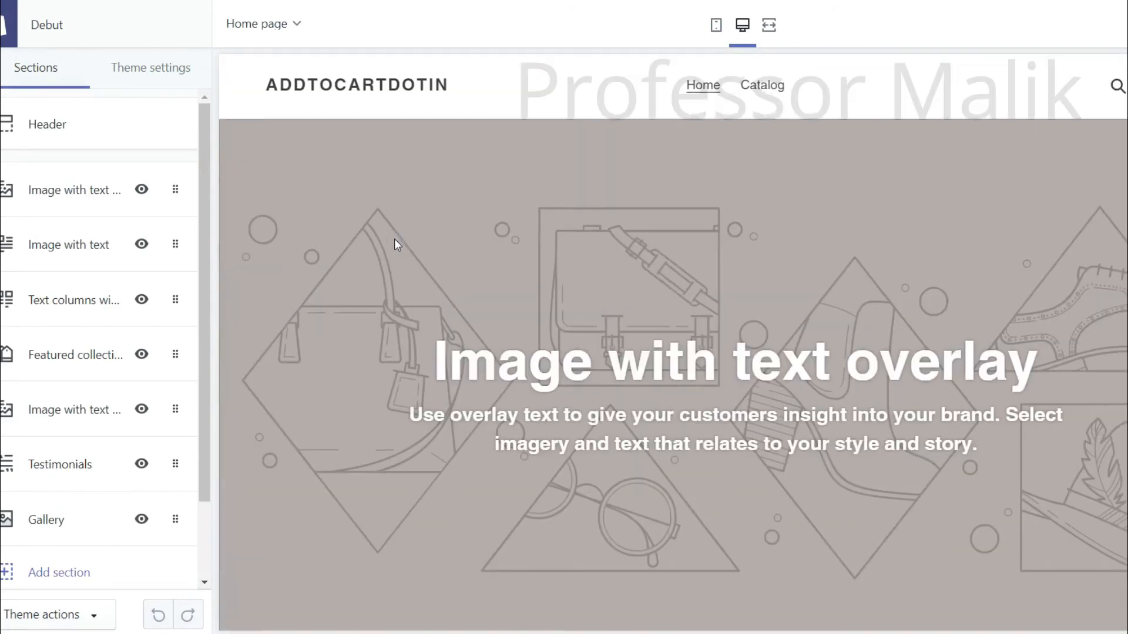
# - Examine the home page's header, image and text column areas in the preview and compare them with the theme's section list
pyautogui.scroll(-1, 394, 239)
pyautogui.scroll(1, 395, 239)
pyautogui.scroll(-1, 413, 254)
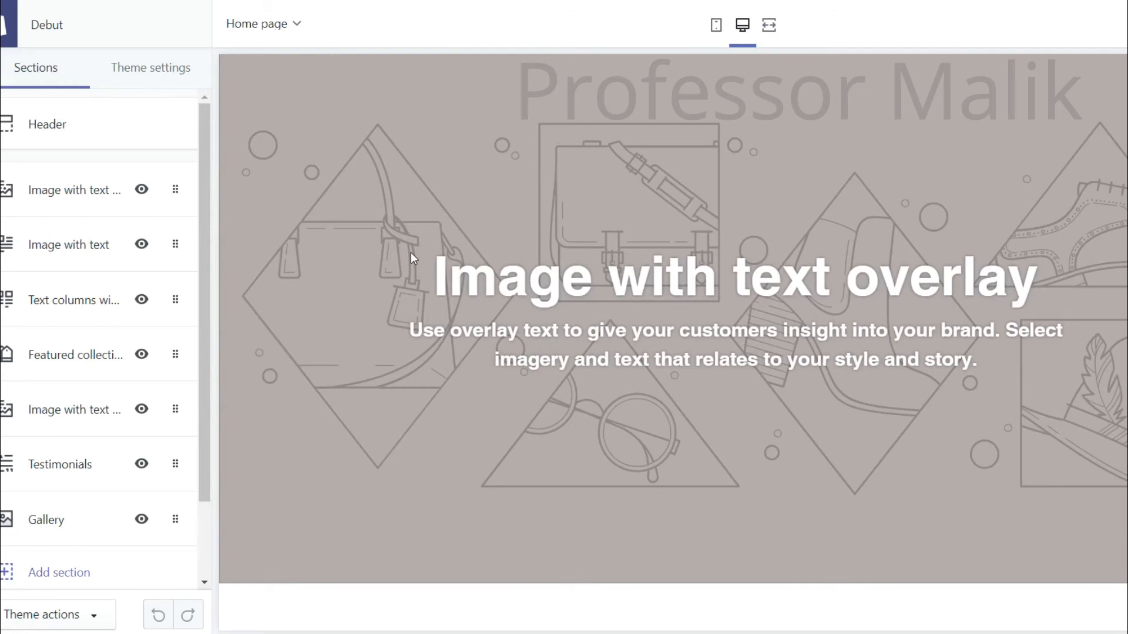
pyautogui.scroll(1, 411, 253)
pyautogui.scroll(-3, 411, 253)
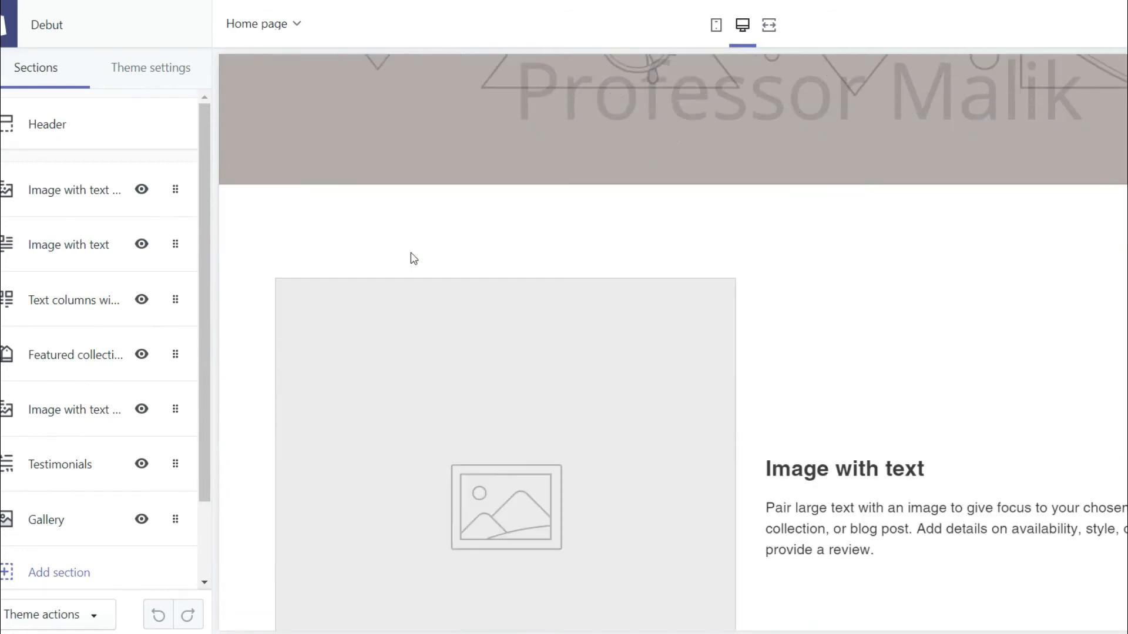
pyautogui.scroll(-1, 411, 254)
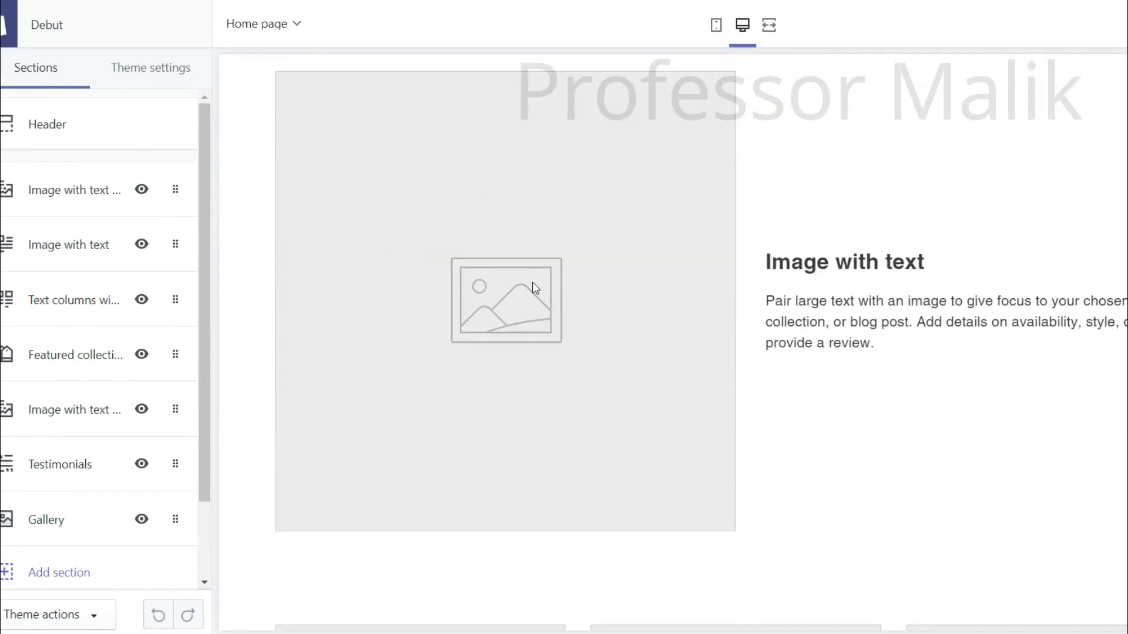
pyautogui.scroll(1, 539, 288)
pyautogui.scroll(-5, 541, 288)
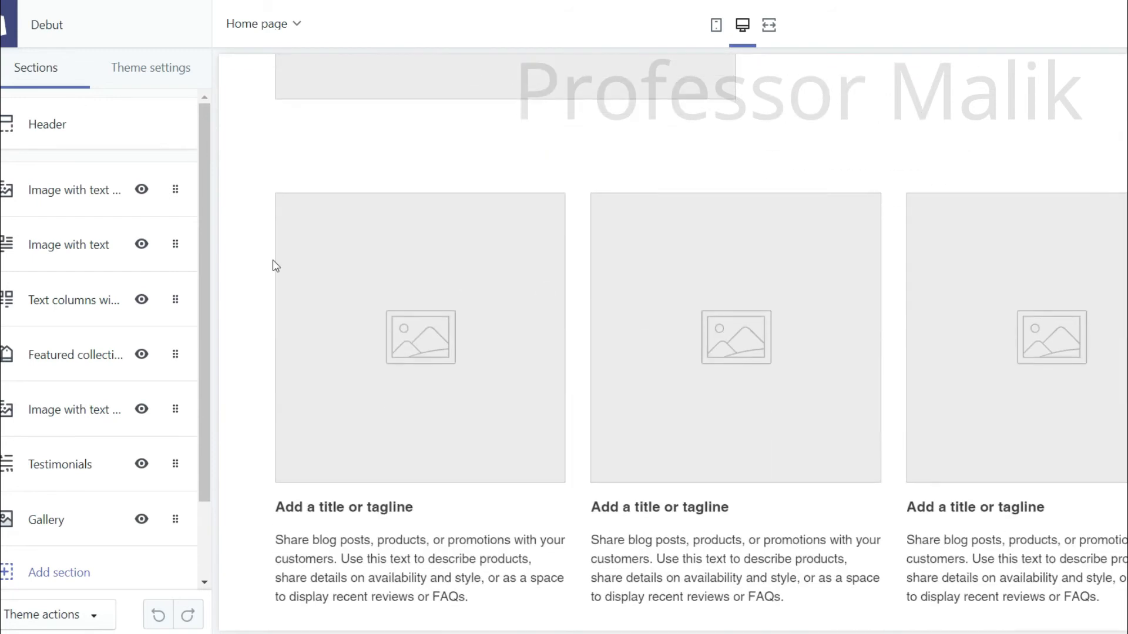
pyautogui.scroll(-2, 138, 329)
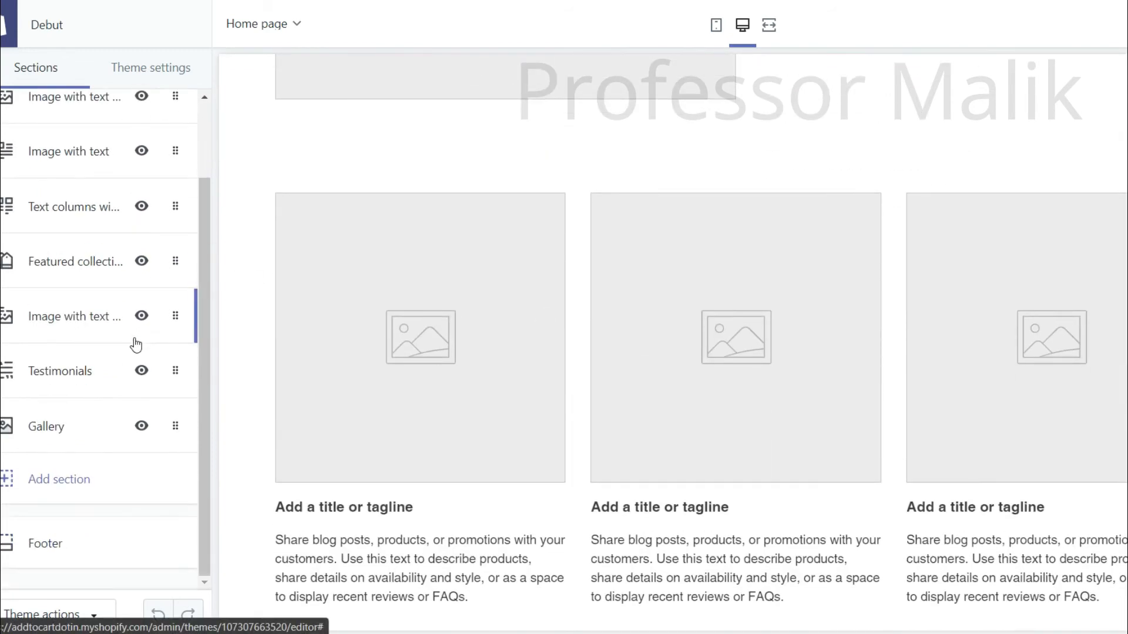
pyautogui.scroll(2, 136, 345)
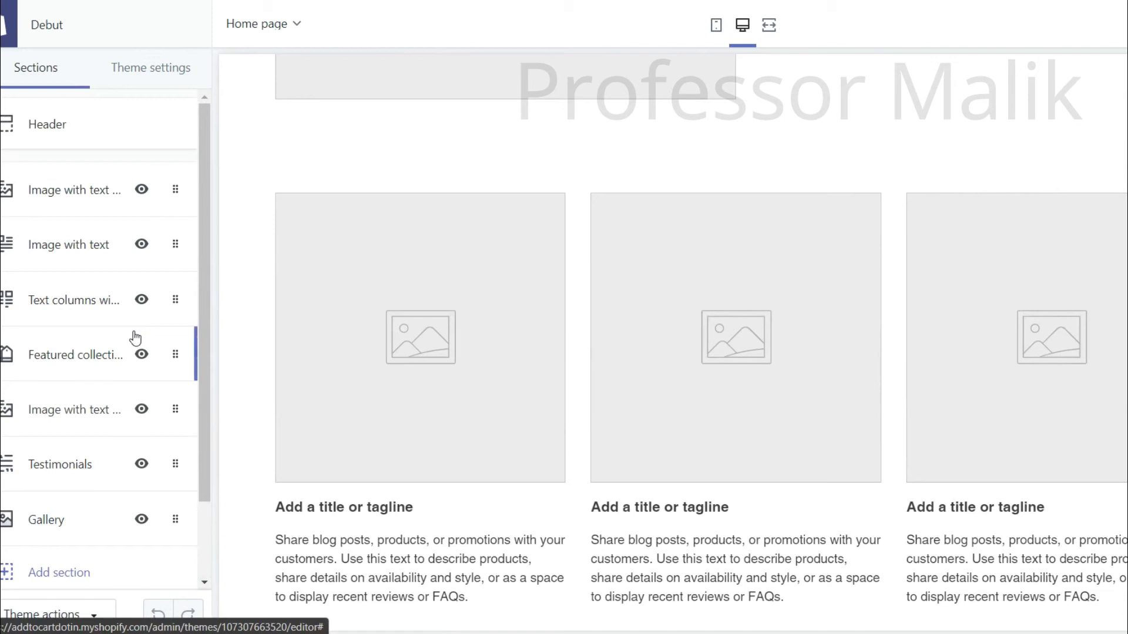
pyautogui.scroll(10, 532, 370)
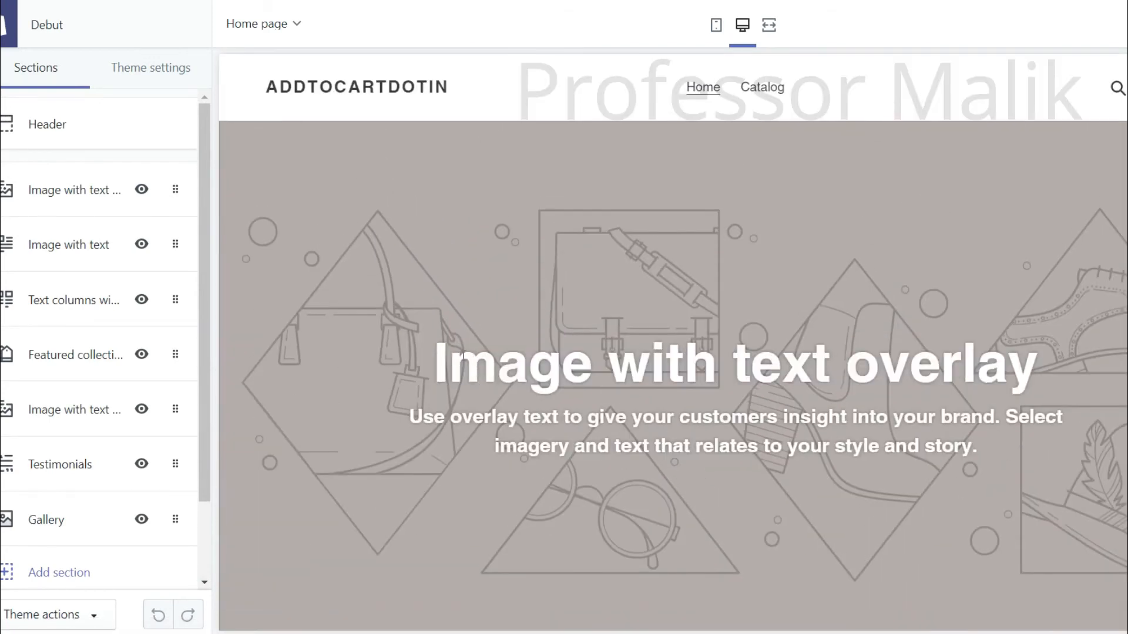
# - Try hiding the uppermost image with text overlay section and the image with text section on the home page
pyautogui.click(141, 190)
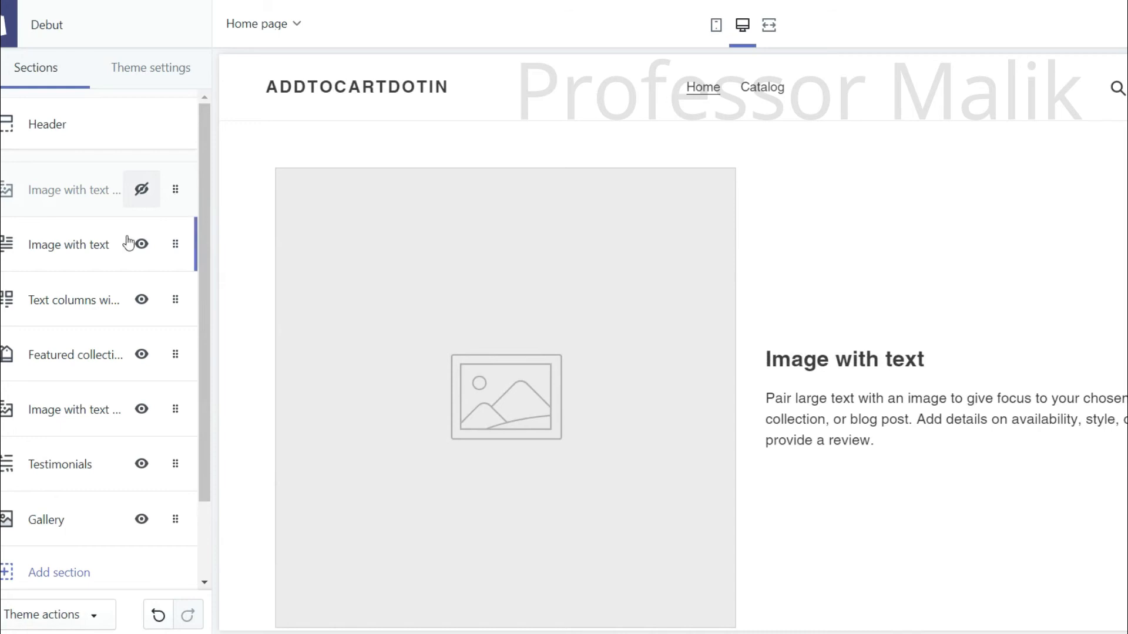
pyautogui.scroll(-2, 536, 327)
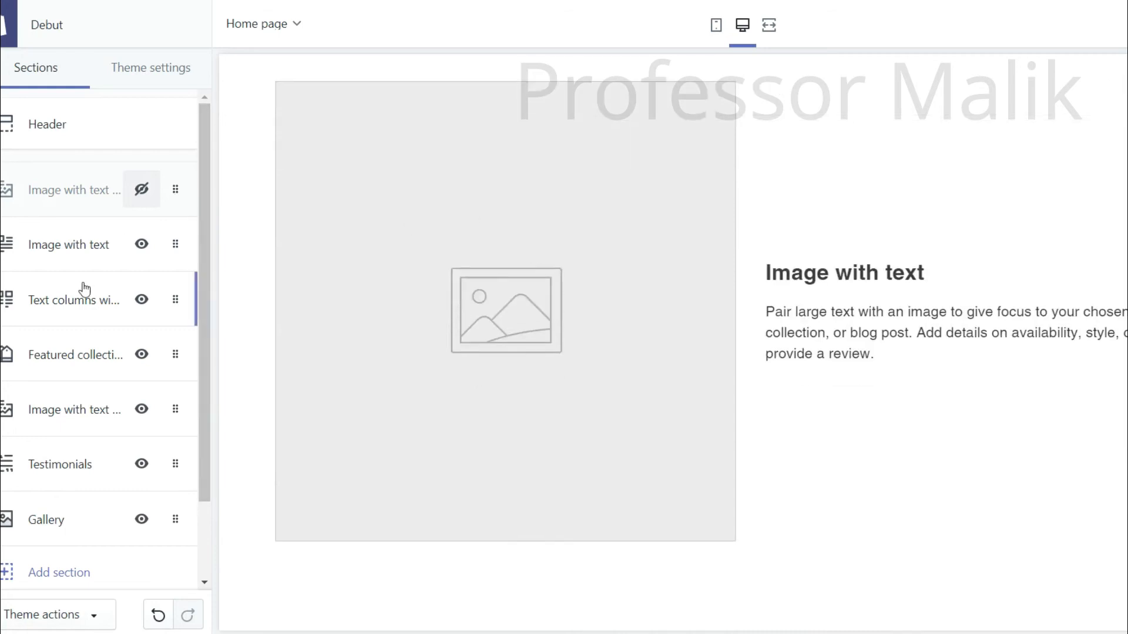
pyautogui.click(142, 245)
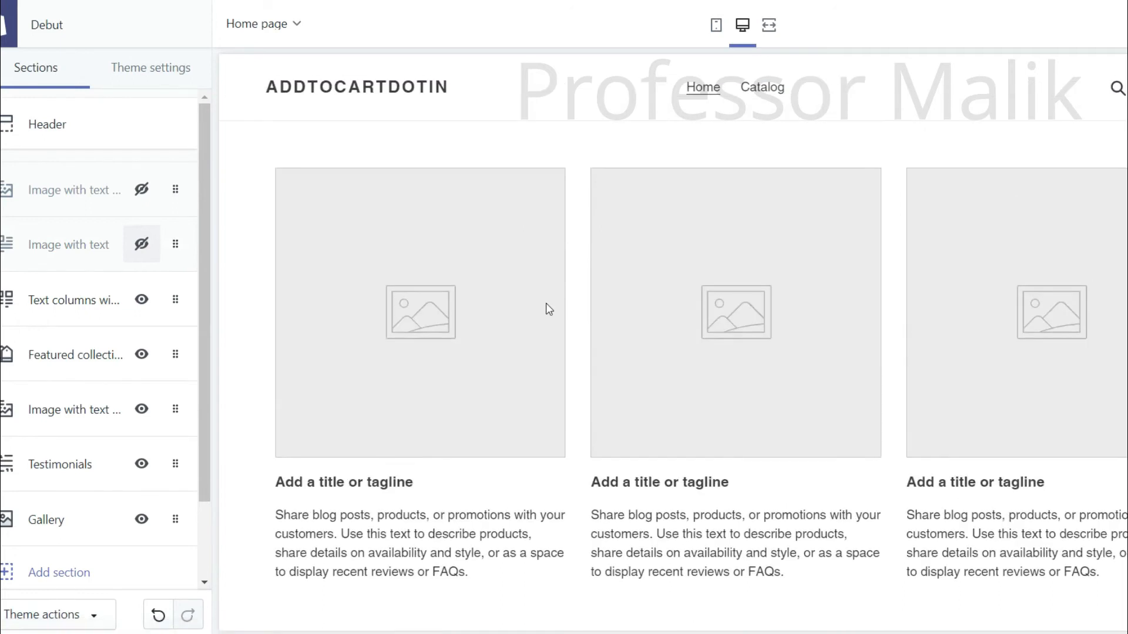
pyautogui.click(142, 244)
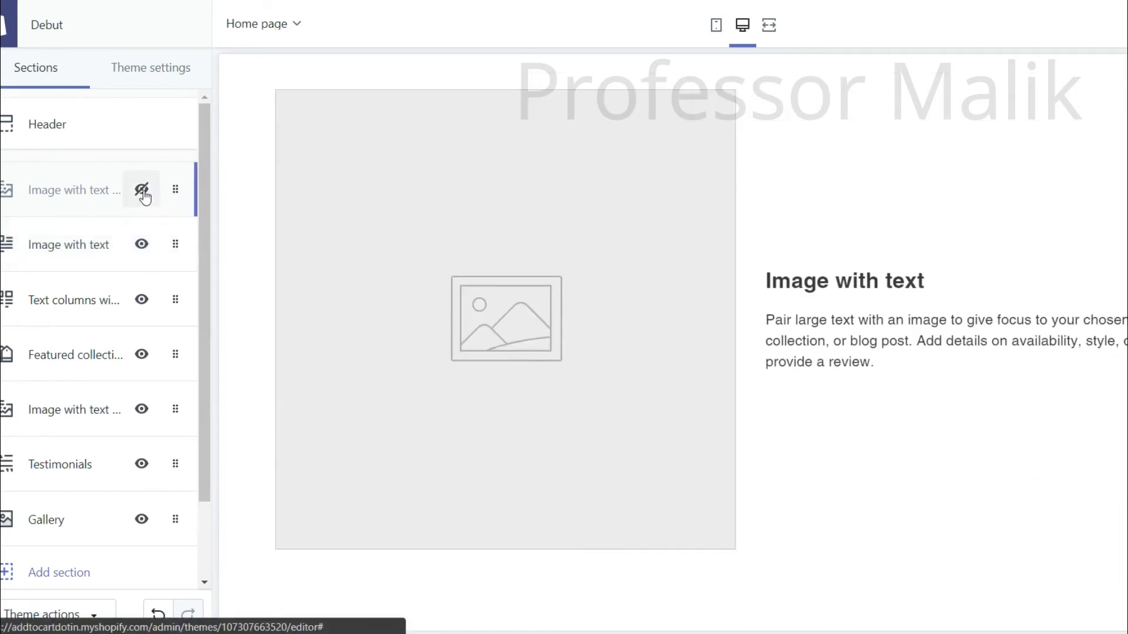
pyautogui.click(142, 190)
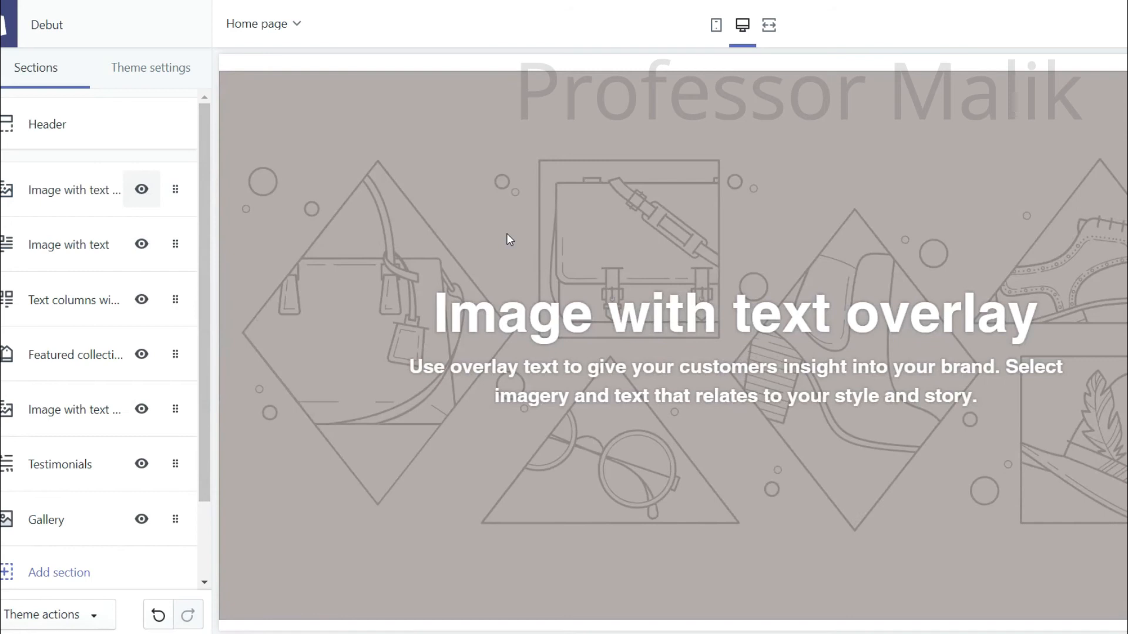
# - Hide the text columns, featured collection and testimonials sections on the home page
pyautogui.scroll(-7, 509, 235)
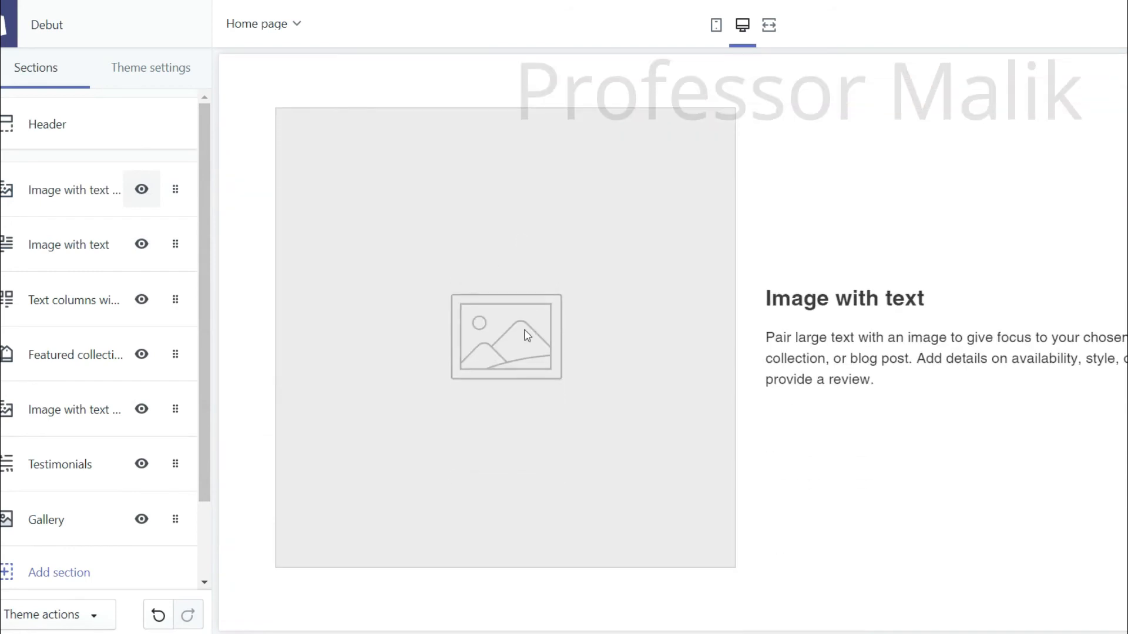
pyautogui.scroll(-10, 577, 268)
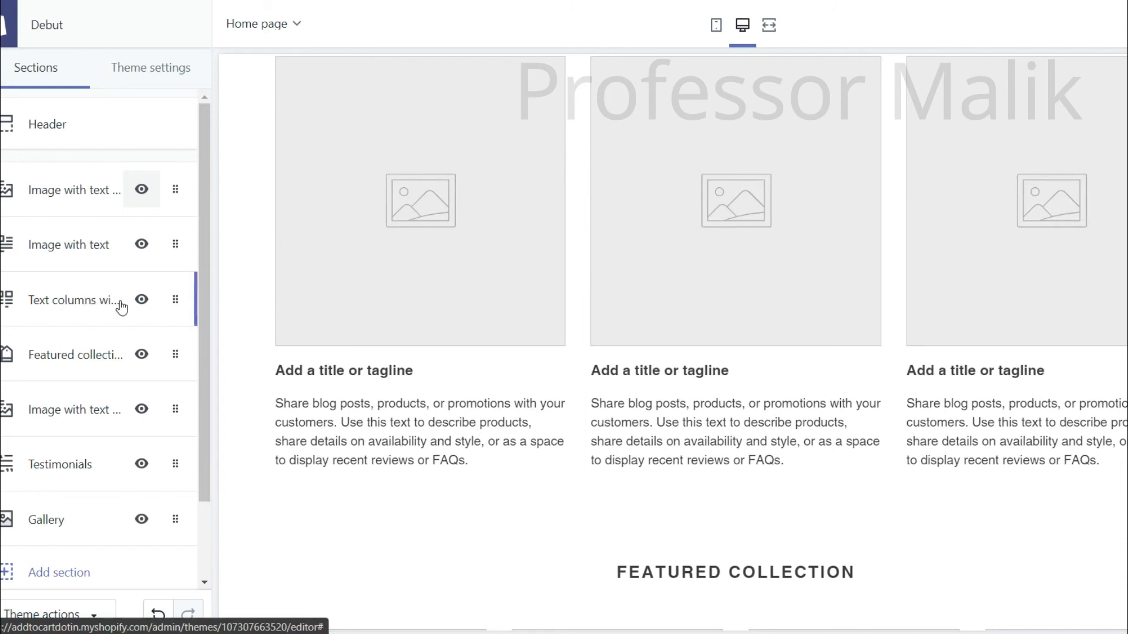
pyautogui.click(142, 301)
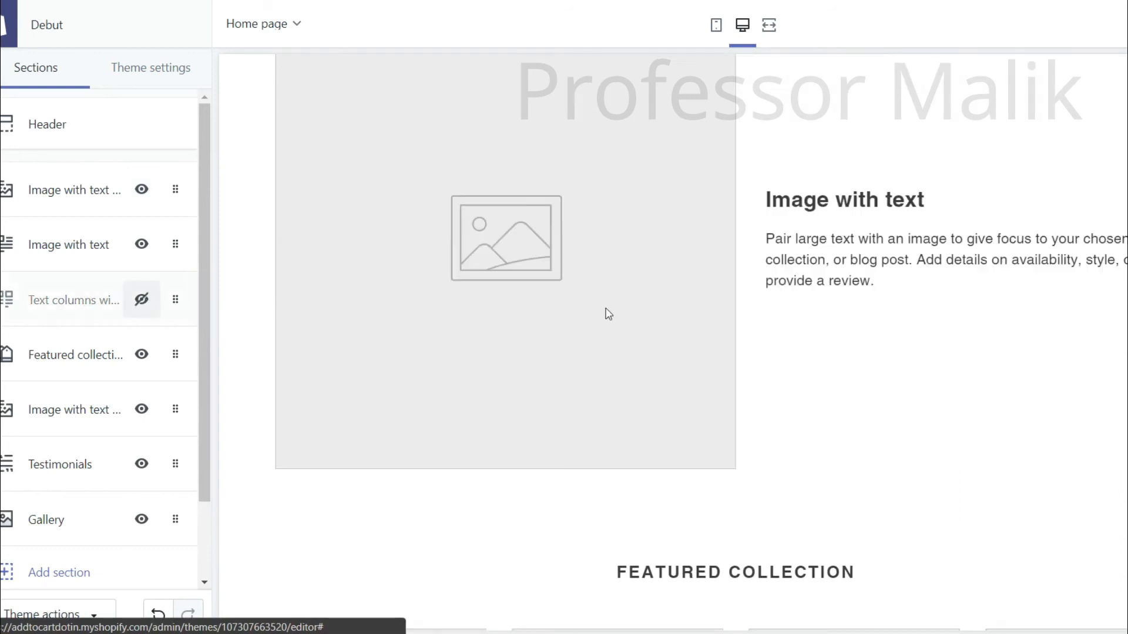
pyautogui.scroll(-4, 608, 314)
pyautogui.click(142, 354)
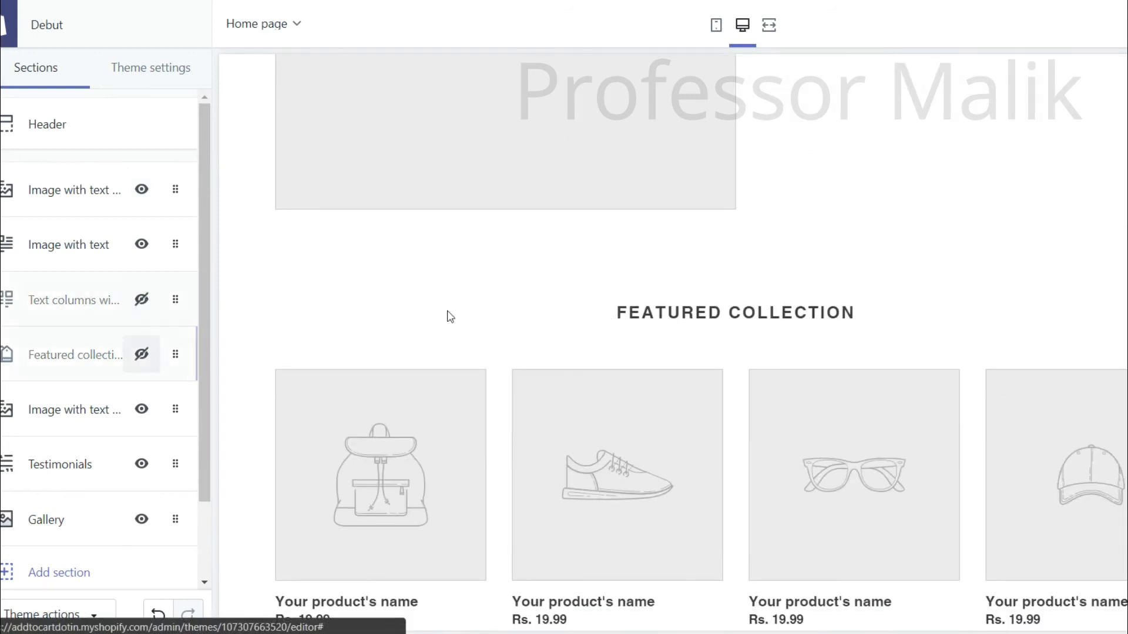
pyautogui.scroll(-5, 601, 299)
pyautogui.scroll(-5, 723, 306)
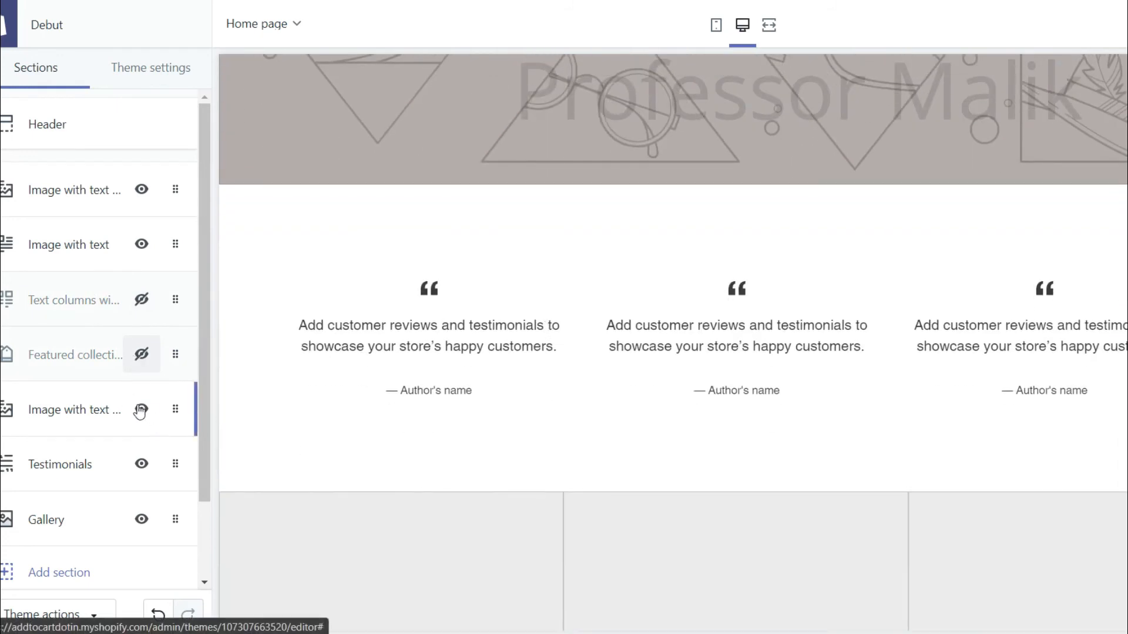
pyautogui.click(141, 464)
pyautogui.scroll(-3, 489, 316)
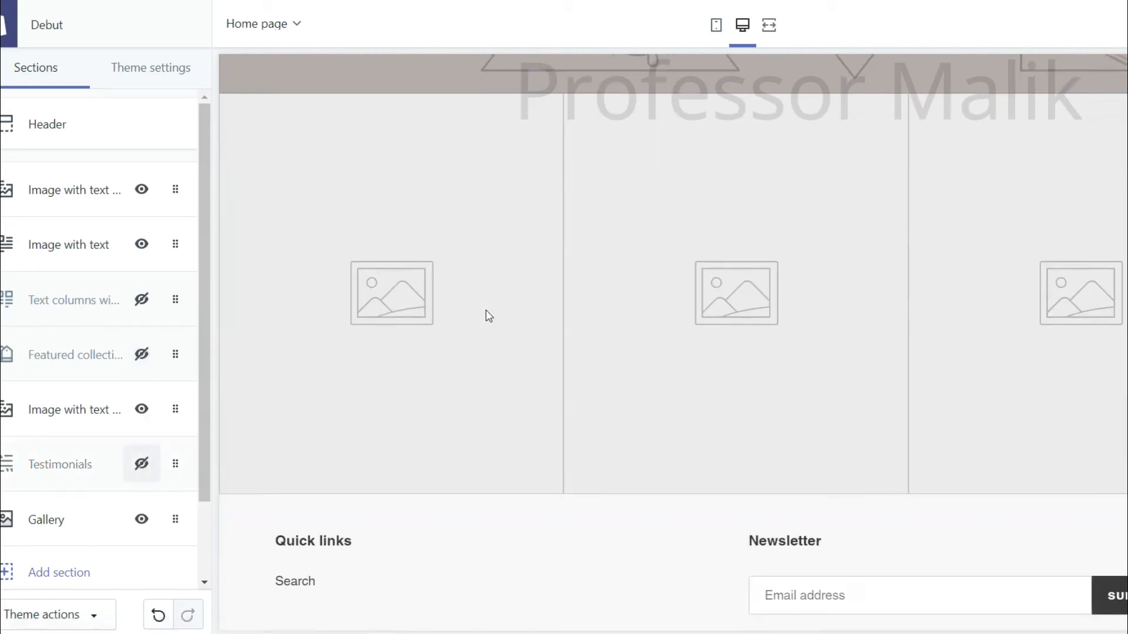
pyautogui.scroll(4, 870, 261)
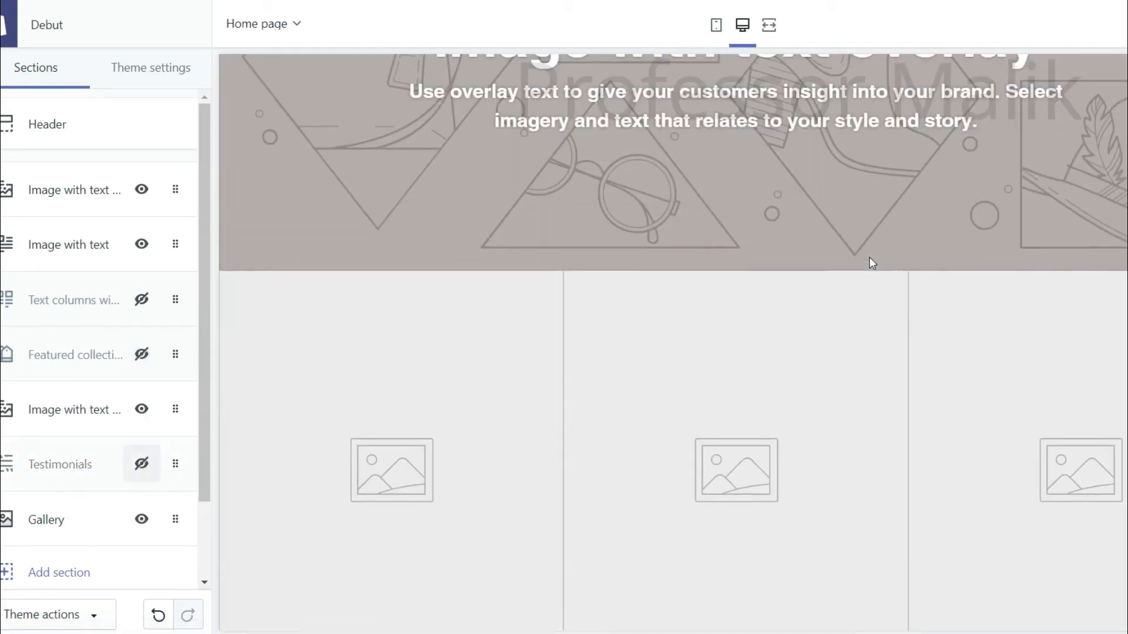
# - Hide the gallery section on the home page
pyautogui.scroll(6, 869, 259)
pyautogui.scroll(-5, 457, 411)
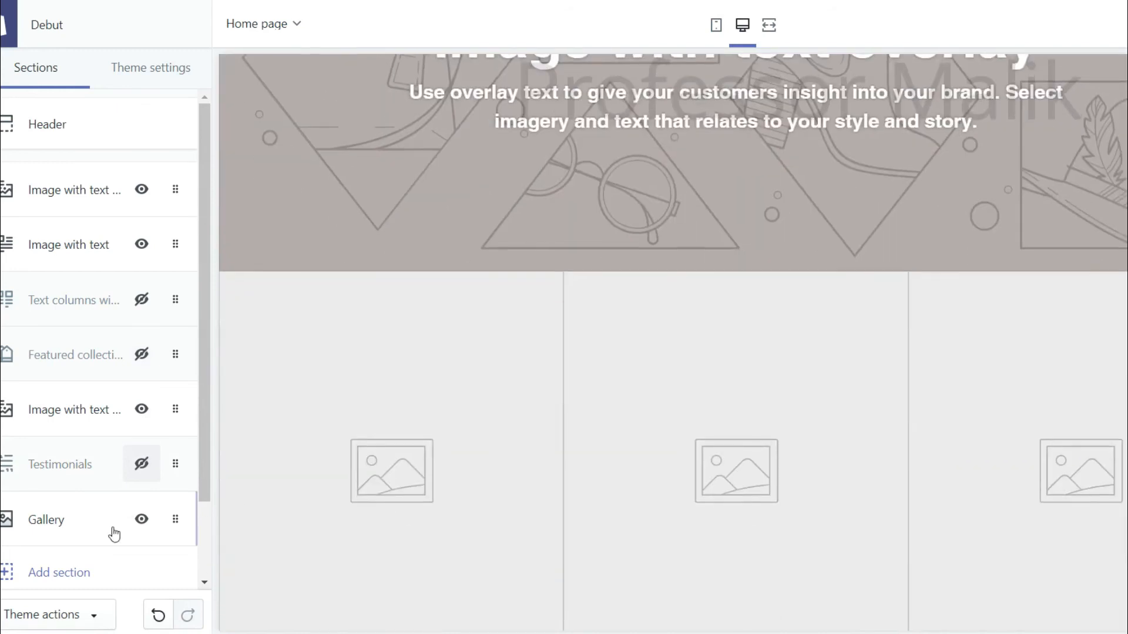
pyautogui.click(141, 520)
# - Examine the home page preview from the header to the footer to review the sections still shown
pyautogui.scroll(14, 725, 320)
pyautogui.scroll(4, 727, 324)
pyautogui.scroll(-10, 770, 285)
pyautogui.scroll(-1, 470, 327)
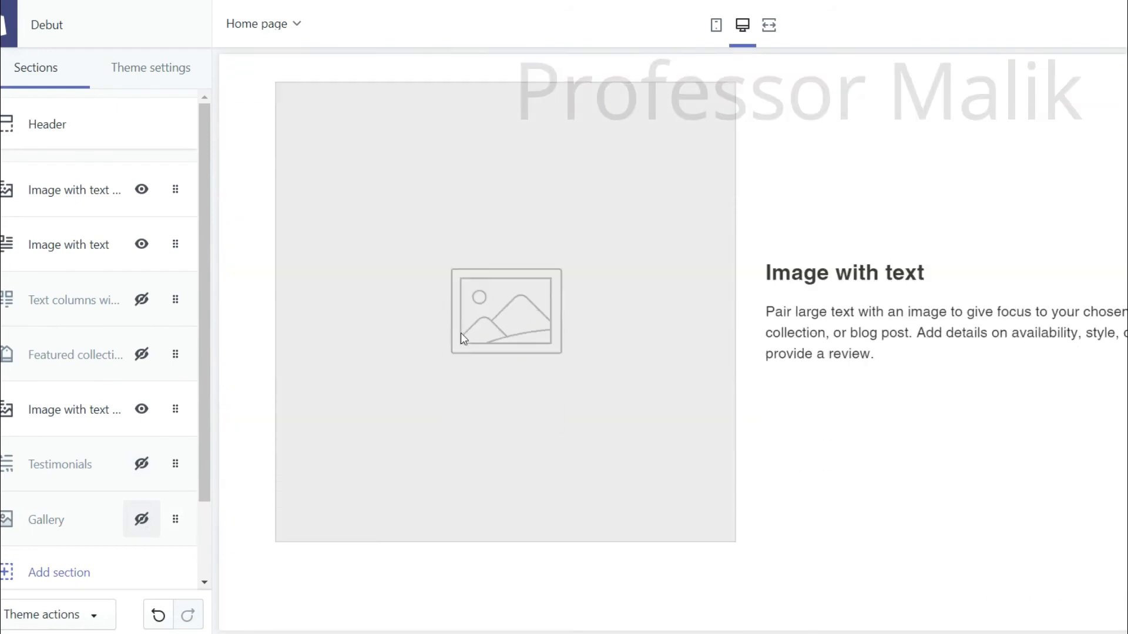
pyautogui.scroll(-7, 406, 322)
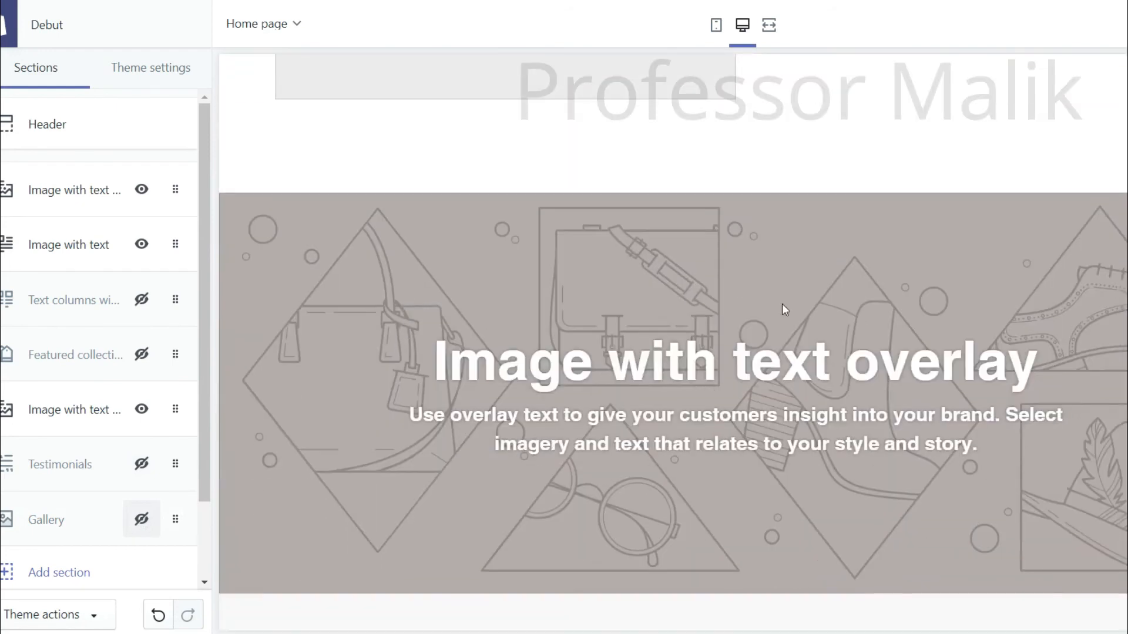
pyautogui.scroll(-4, 919, 297)
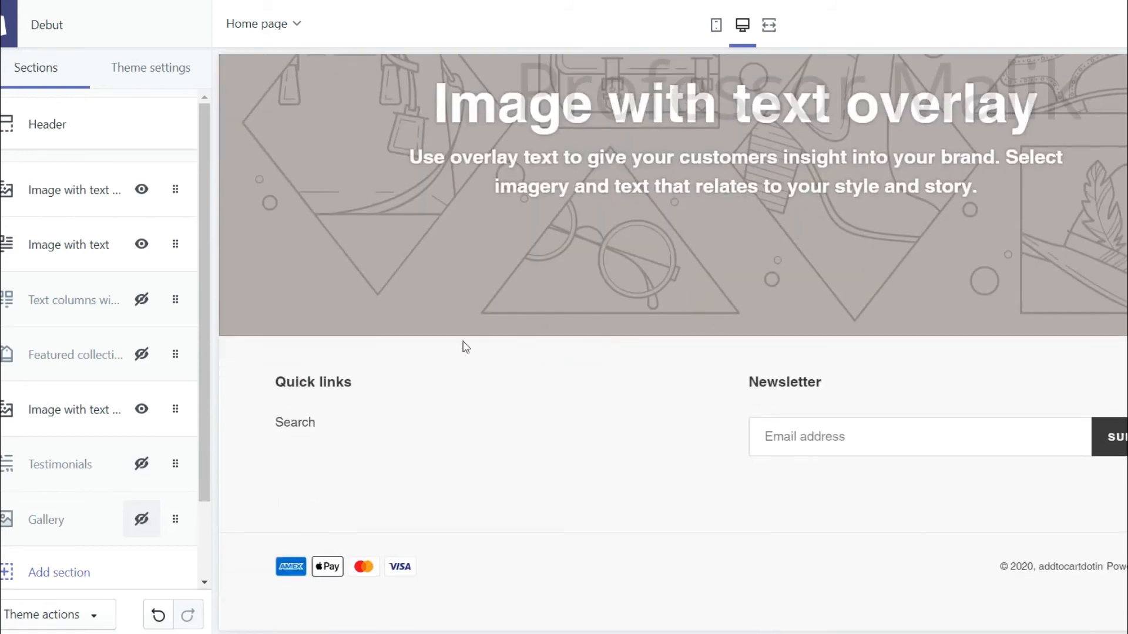
pyautogui.scroll(4, 462, 346)
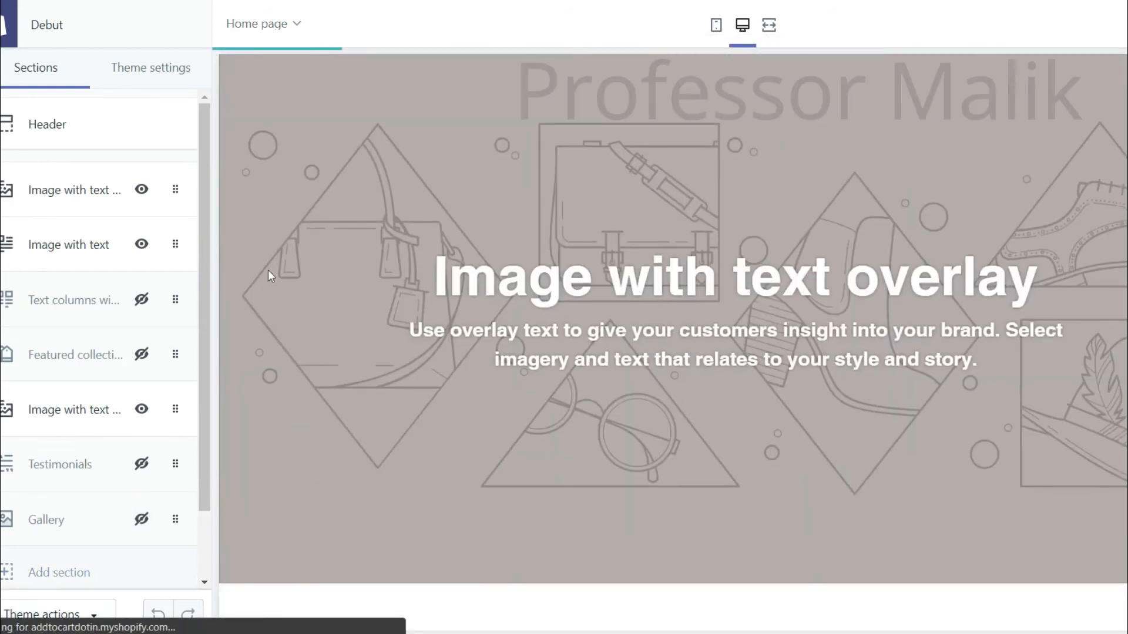
# - Open the image selection for the uppermost image with text overlay section and search the free images for "cosmetics"
pyautogui.click(58, 194)
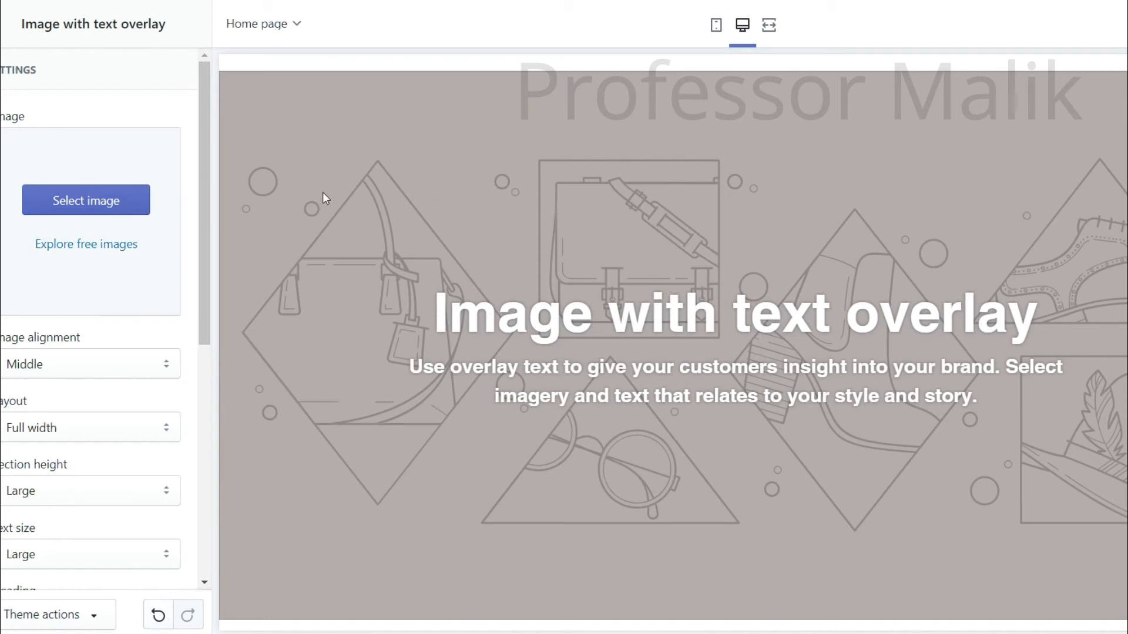
pyautogui.scroll(-5, 352, 213)
pyautogui.click(83, 206)
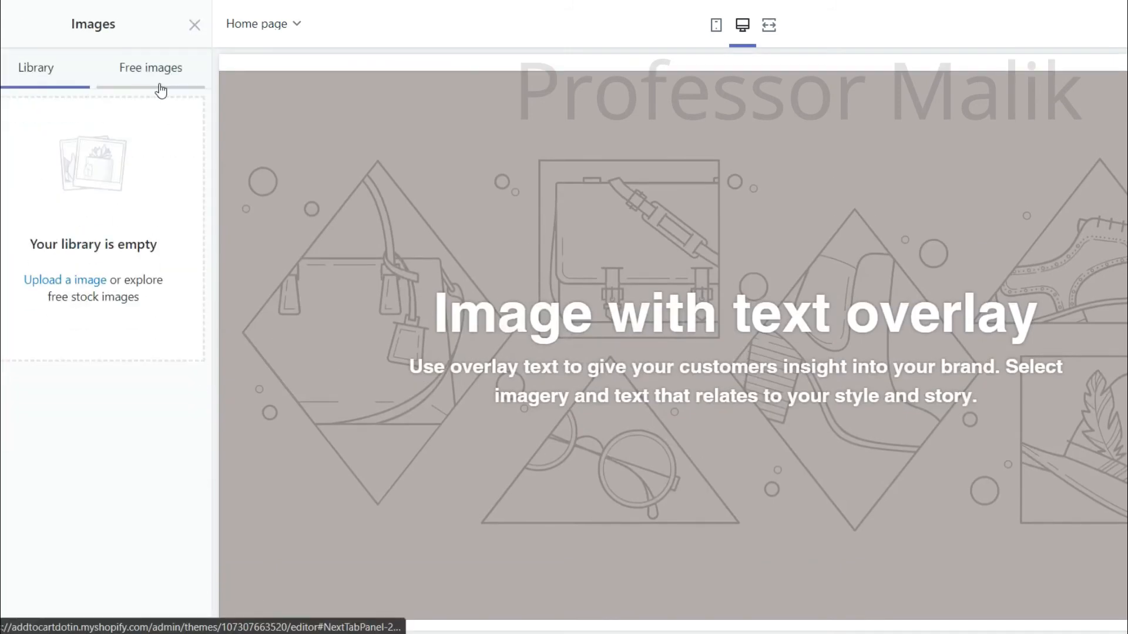
pyautogui.click(157, 70)
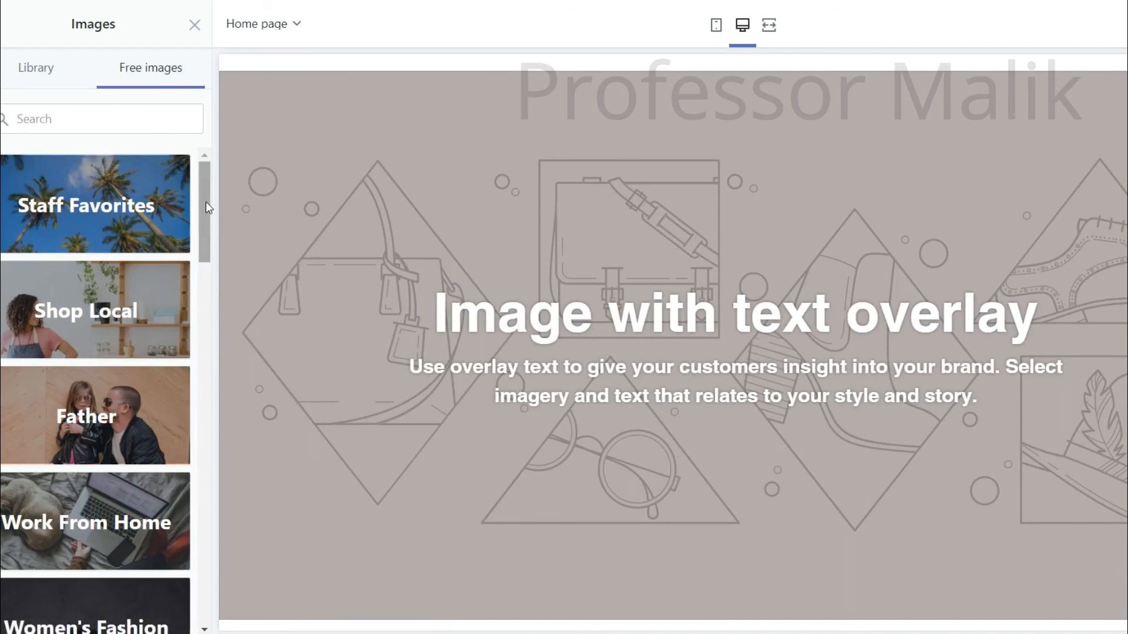
pyautogui.click(133, 120)
pyautogui.write('c')
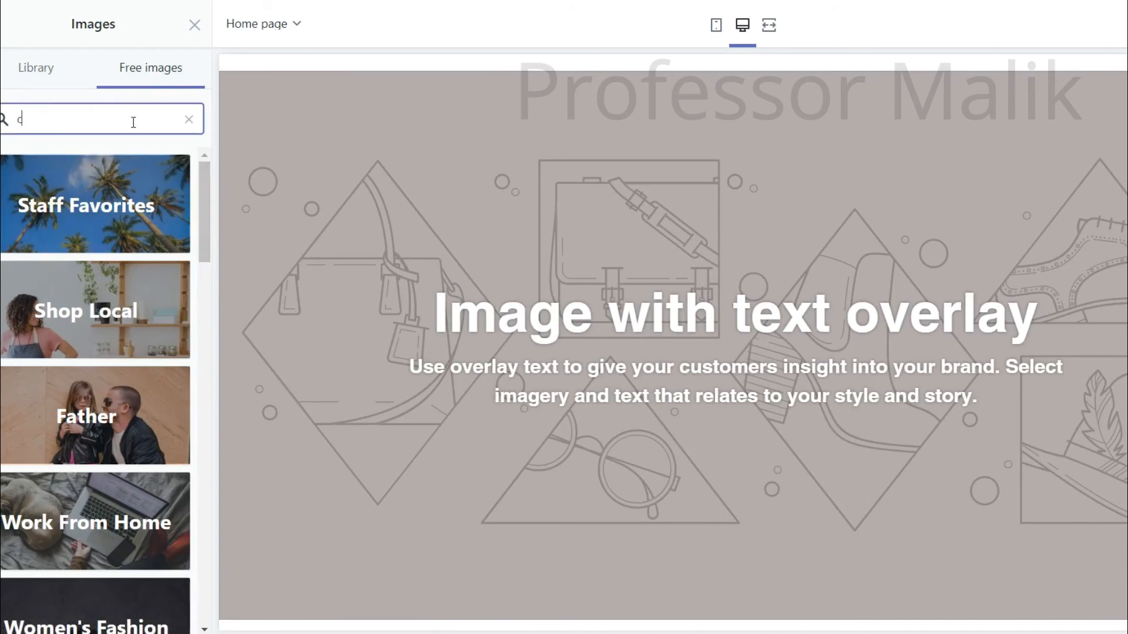
pyautogui.write('osmetics')
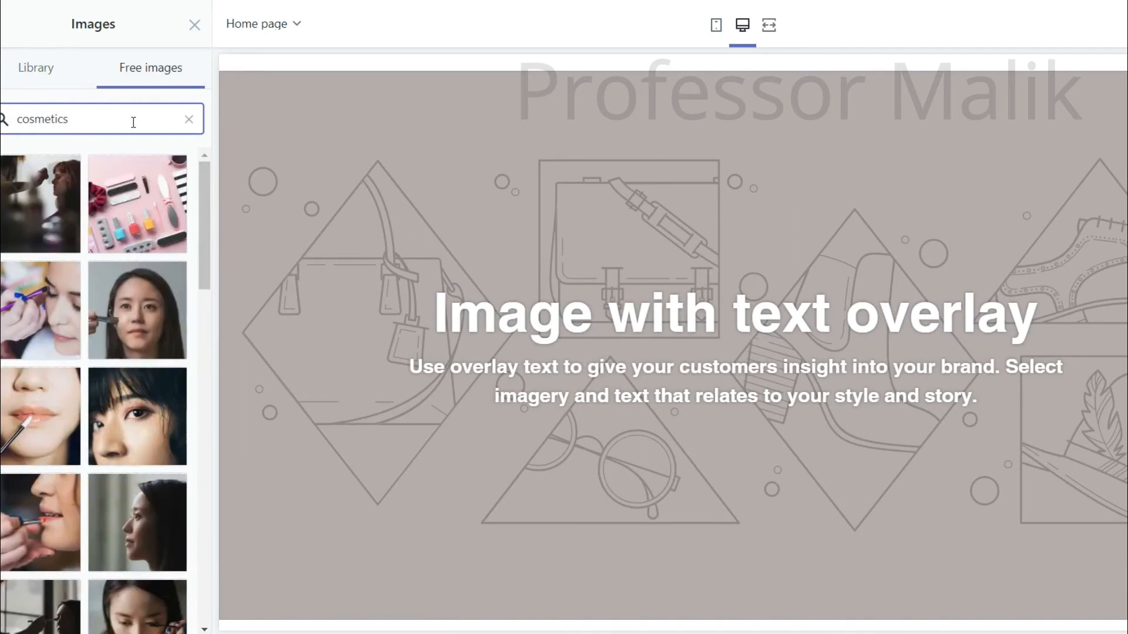
# - Try the pink free image with nail polish bottles and manicure tools as the overlay section's background
pyautogui.scroll(-5, 137, 228)
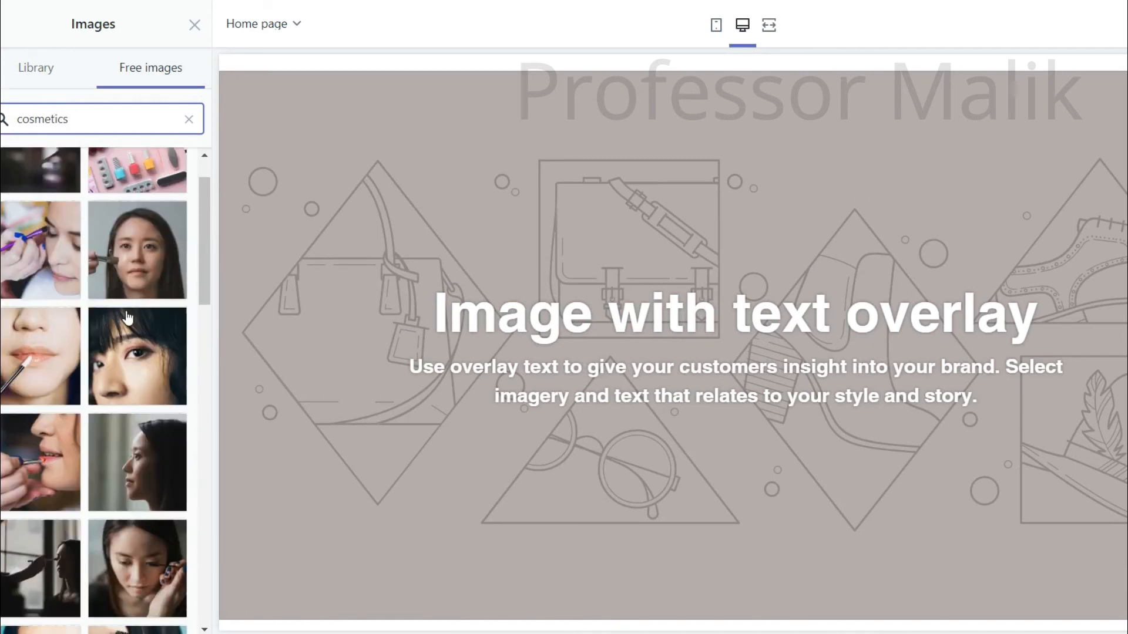
pyautogui.scroll(-10, 128, 318)
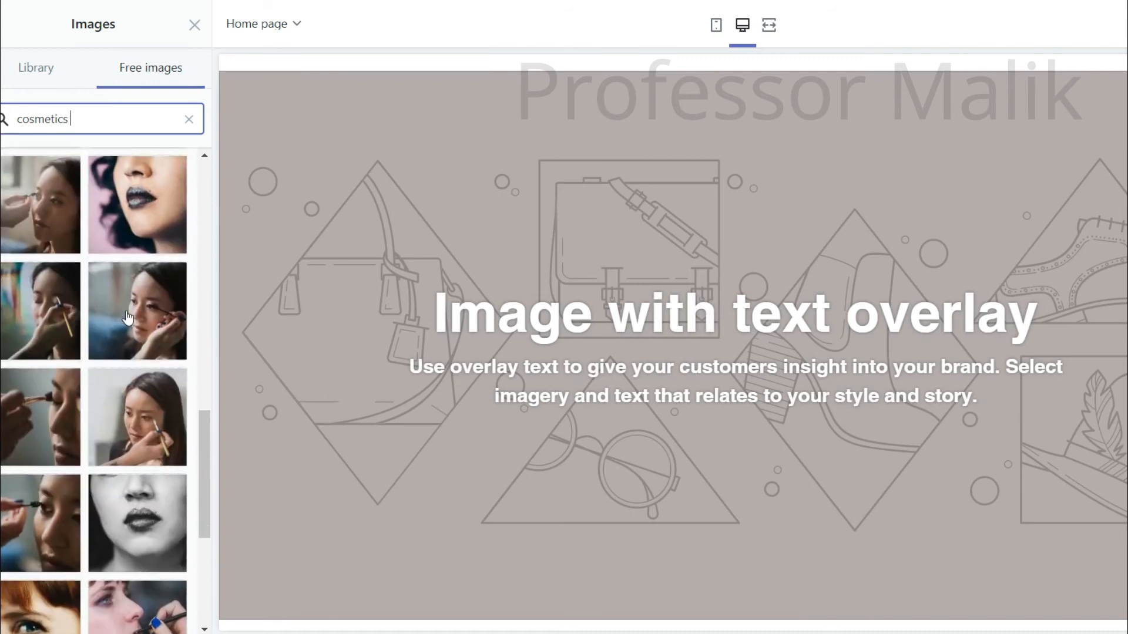
pyautogui.scroll(15, 127, 318)
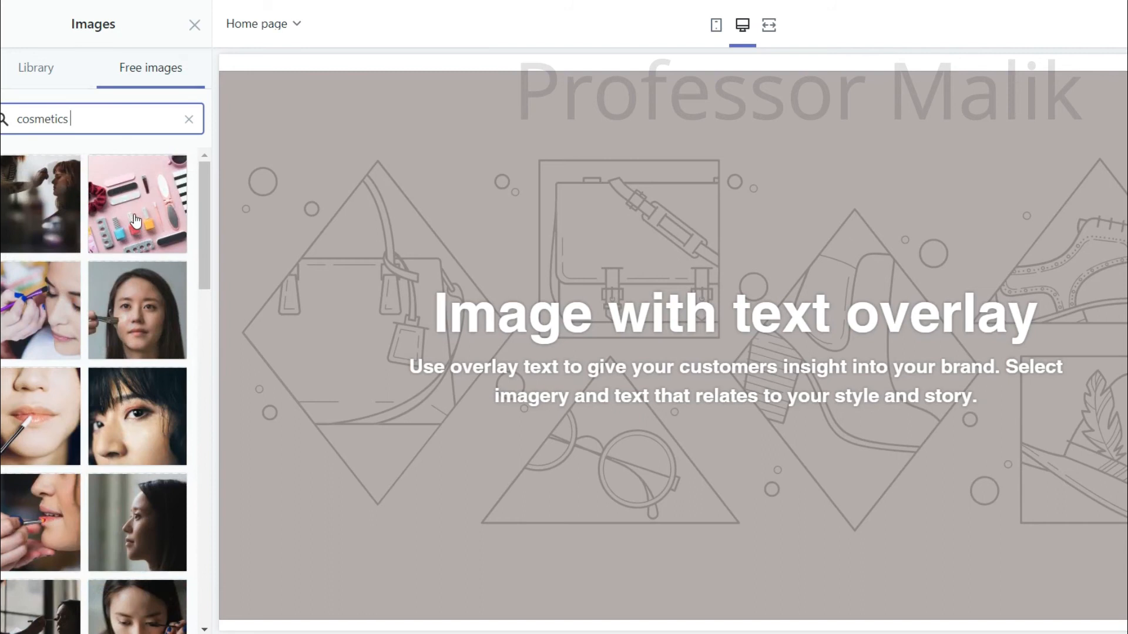
pyautogui.click(136, 220)
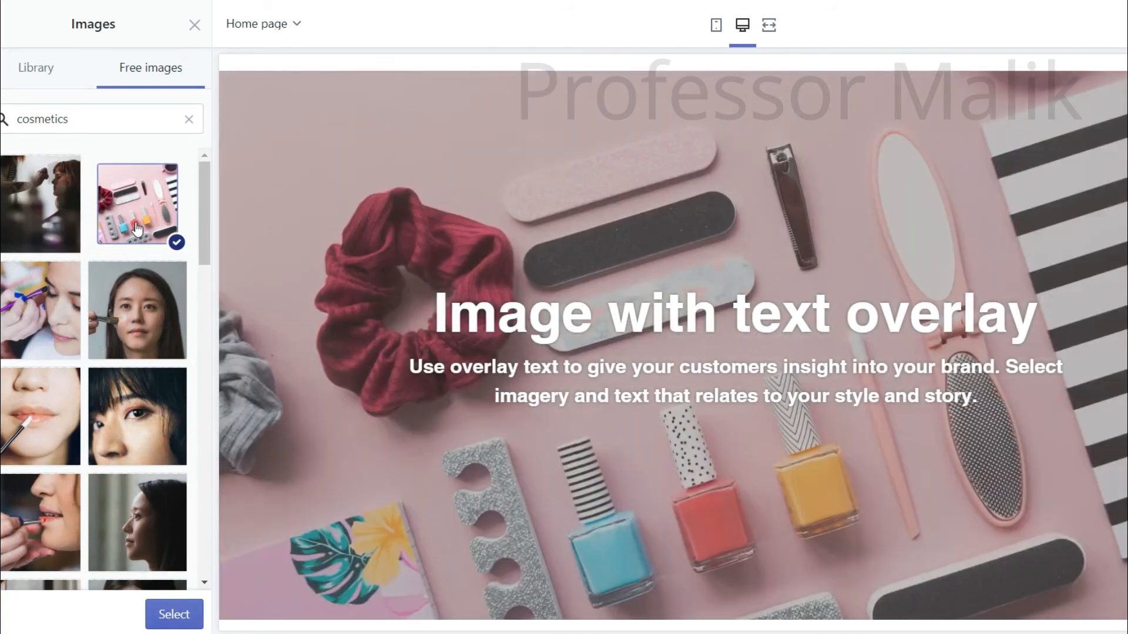
# - Review the overlay heading and text against the pink nail polish image and browse the other cosmetics pictures
pyautogui.scroll(-3, 841, 386)
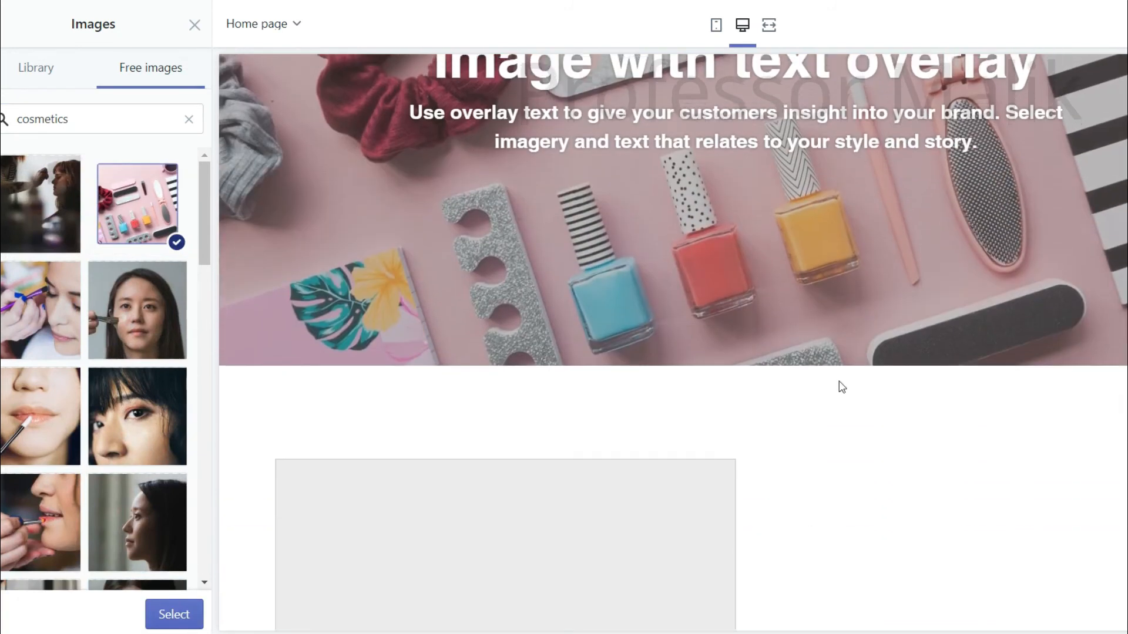
pyautogui.scroll(4, 841, 386)
pyautogui.scroll(-2, 841, 382)
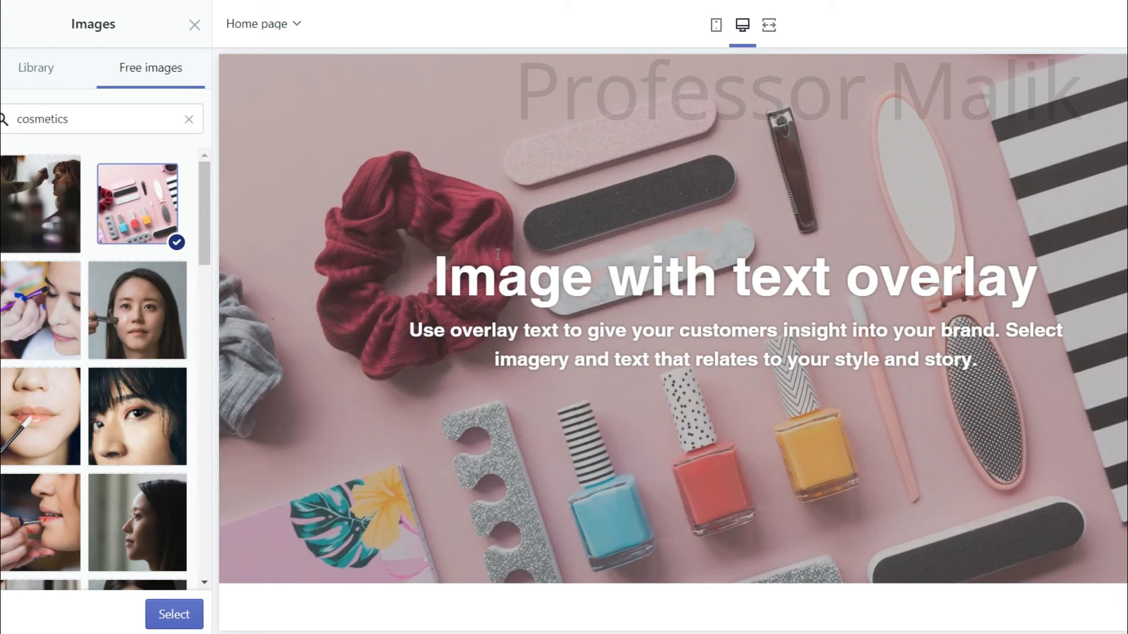
pyautogui.scroll(-5, 126, 235)
pyautogui.scroll(-4, 126, 235)
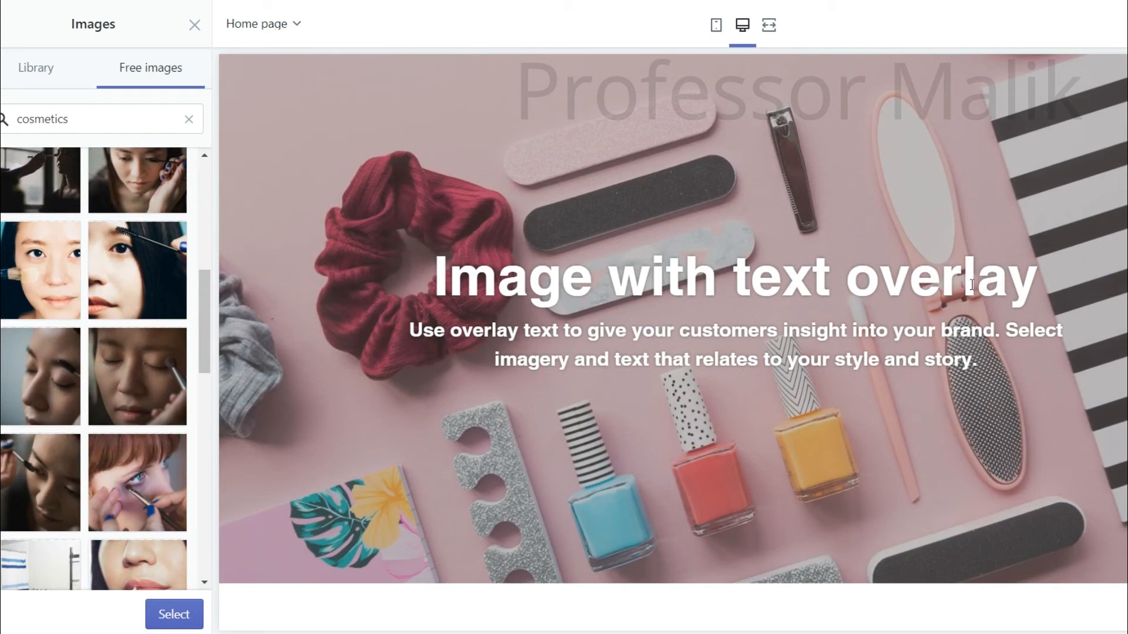
pyautogui.scroll(-5, 635, 424)
pyautogui.scroll(5, 572, 279)
pyautogui.moveTo(438, 267); pyautogui.dragTo(1063, 281)
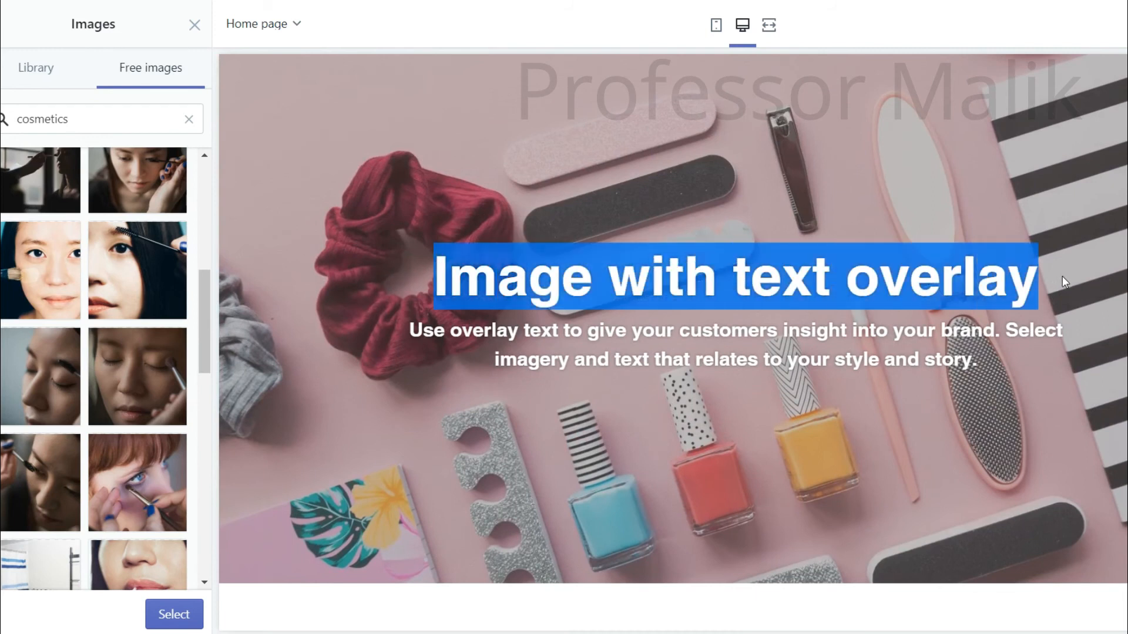
pyautogui.moveTo(407, 326); pyautogui.dragTo(953, 382)
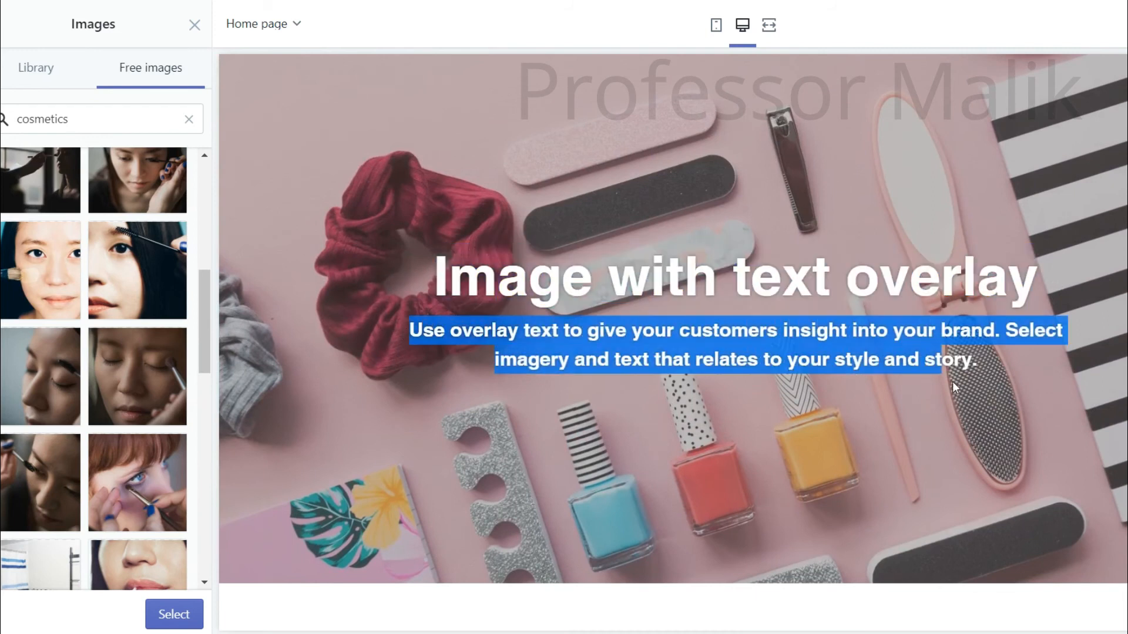
pyautogui.scroll(-8, 345, 286)
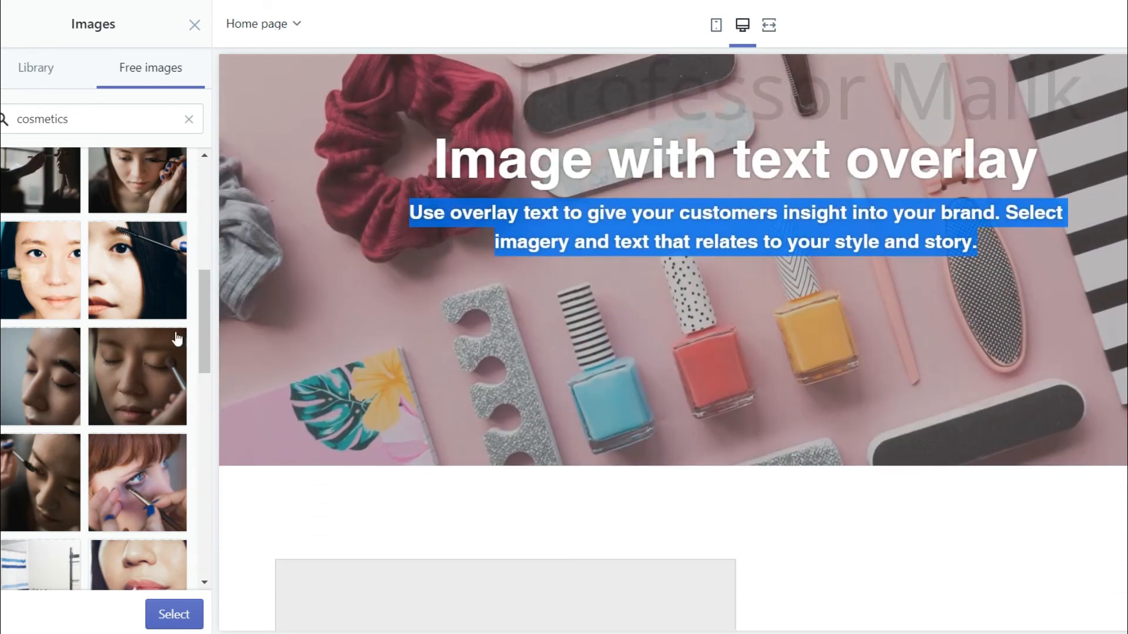
pyautogui.scroll(-5, 176, 339)
pyautogui.scroll(-4, 176, 339)
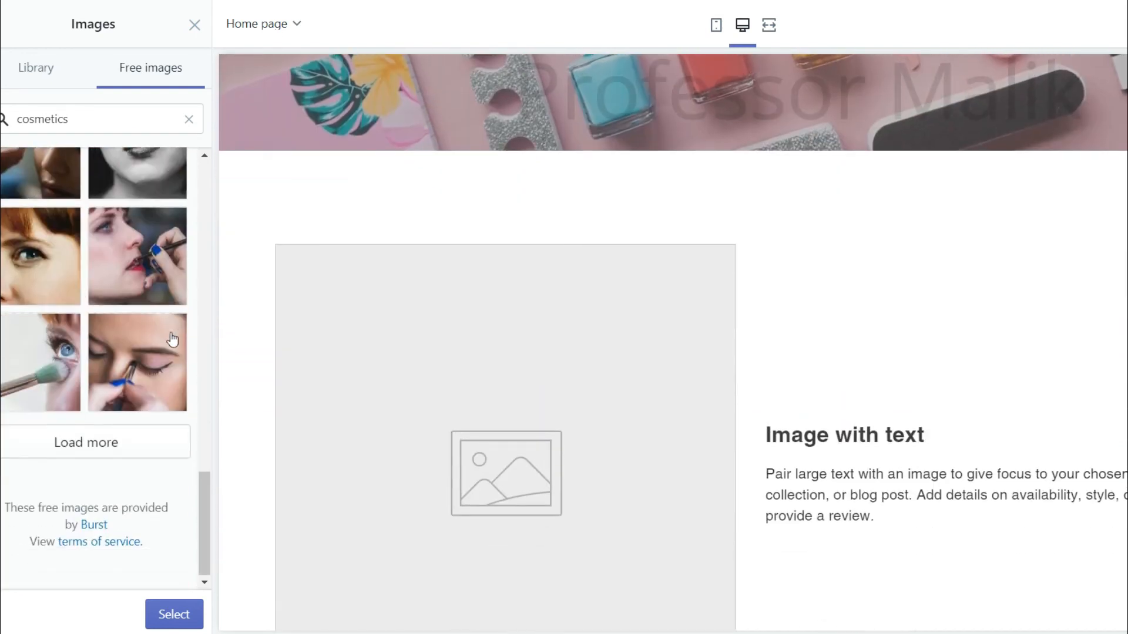
pyautogui.scroll(6, 176, 339)
pyautogui.scroll(8, 720, 207)
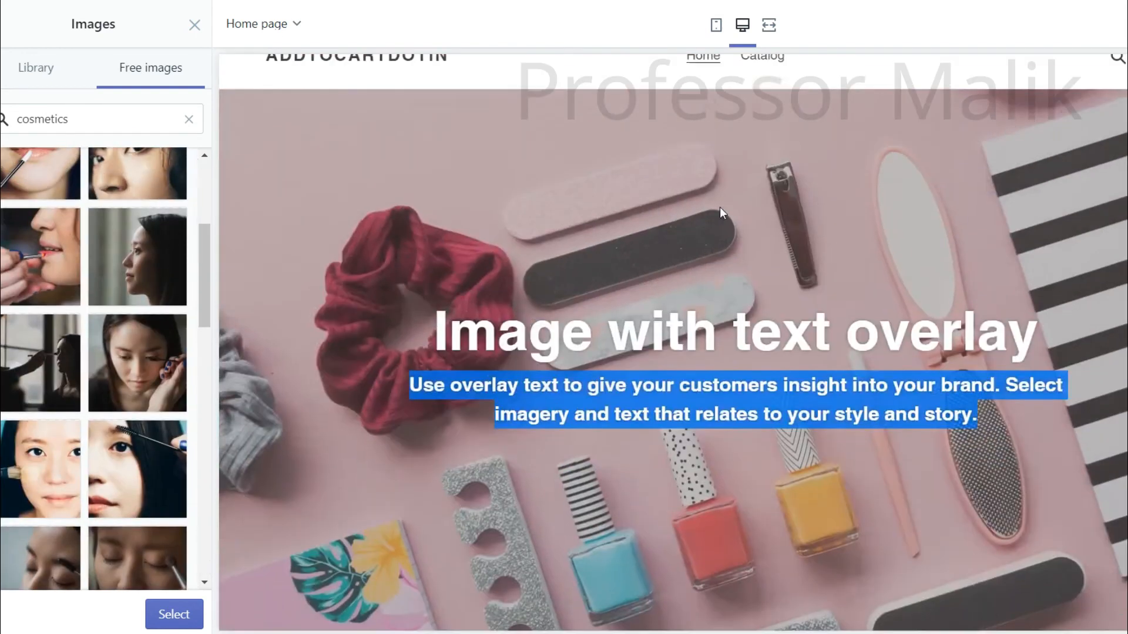
pyautogui.scroll(-1, 720, 206)
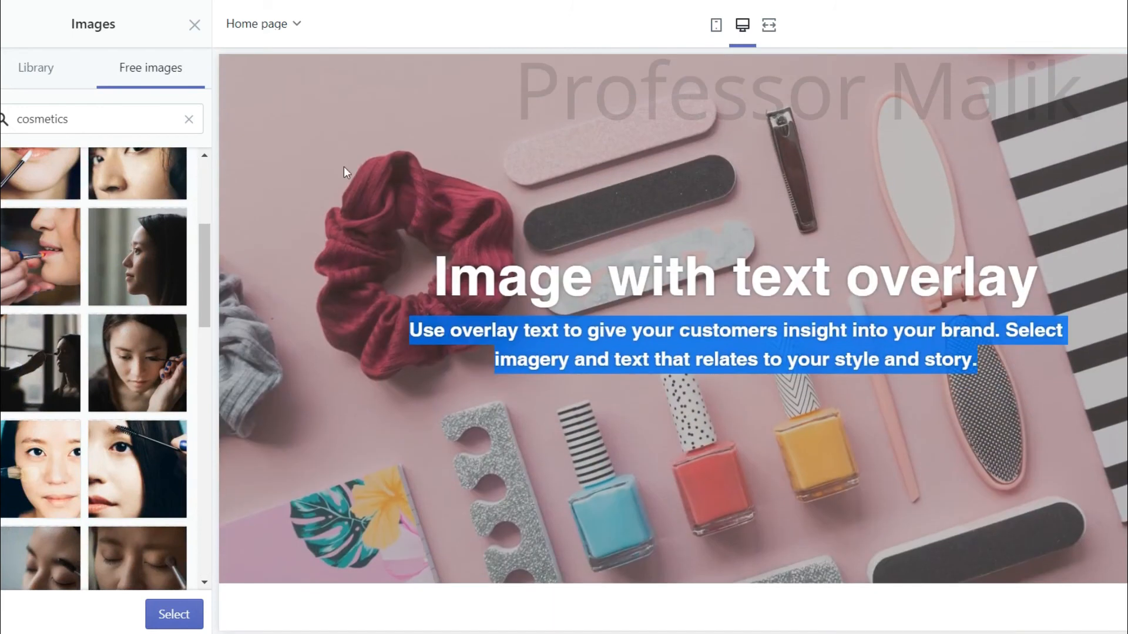
# - Clear the cosmetics search and set the section's image to the purple picture with a brush and white powder
pyautogui.click(188, 120)
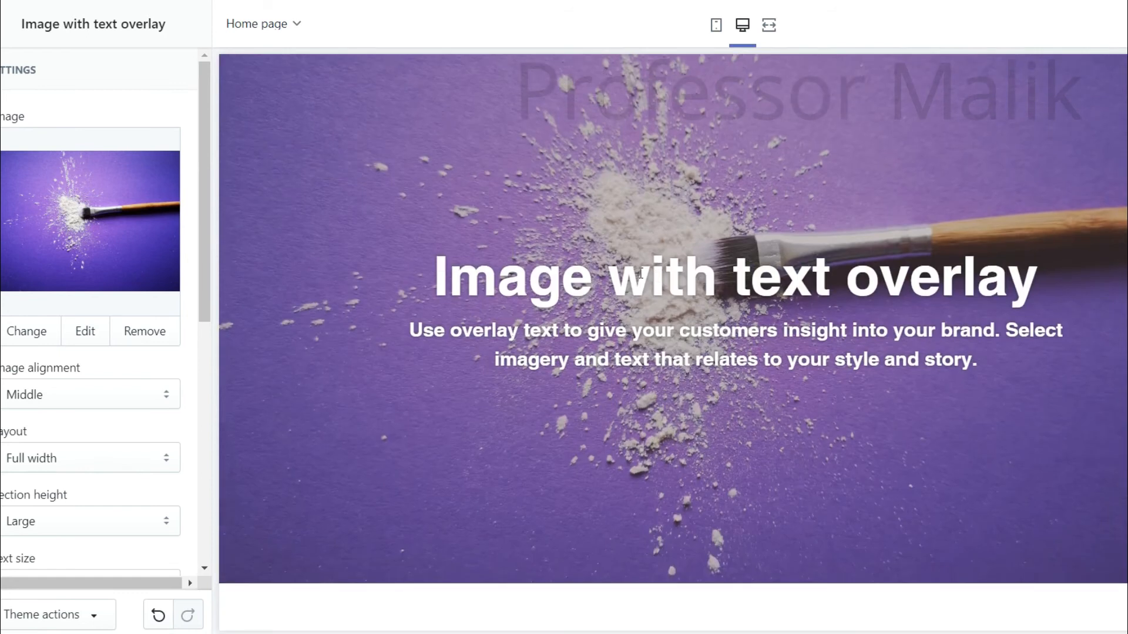
# - Set the overlay section's heading to "Complete Store For HER" and its text to "We are selling women's products related to cosmetics"
pyautogui.tripleClick(617, 278)
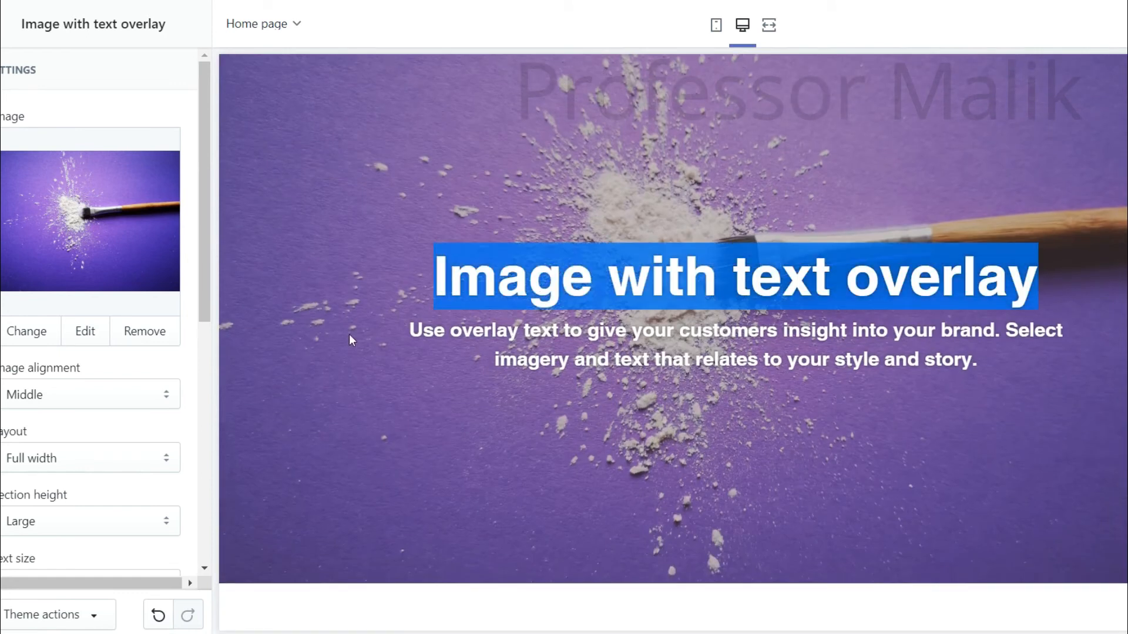
pyautogui.scroll(-5, 147, 407)
pyautogui.scroll(-3, 149, 405)
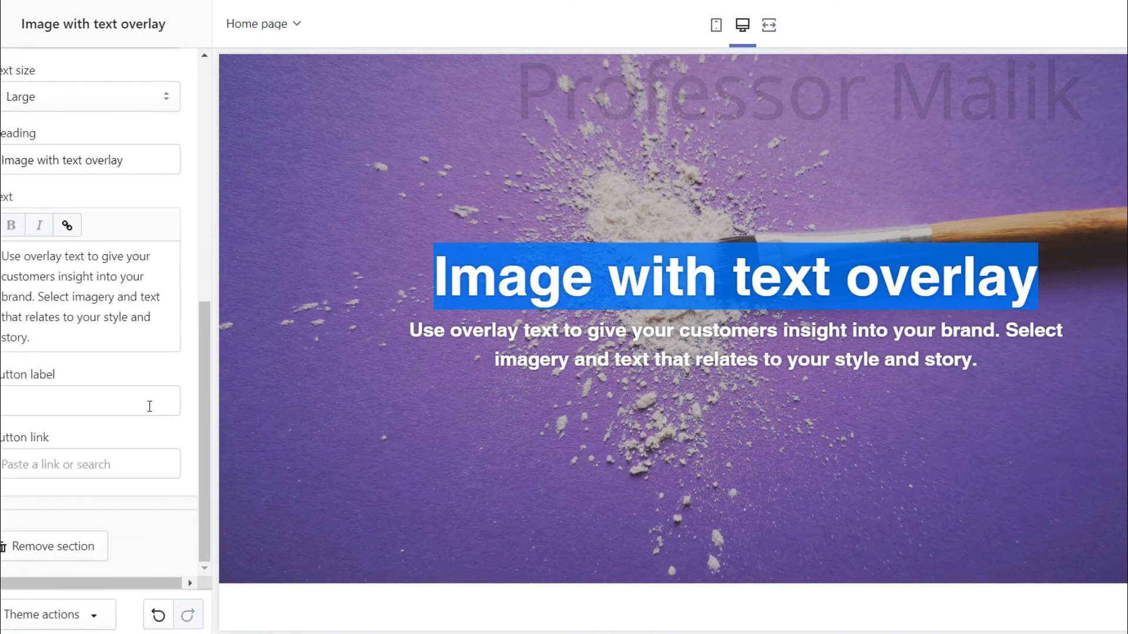
pyautogui.tripleClick(142, 158)
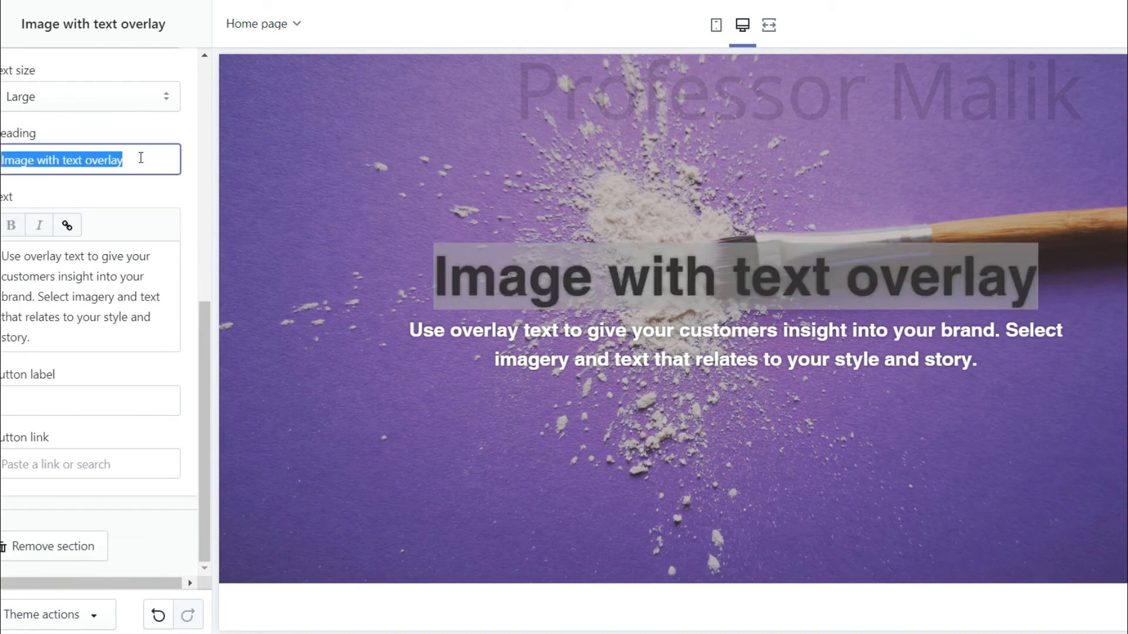
pyautogui.write('COmplete')
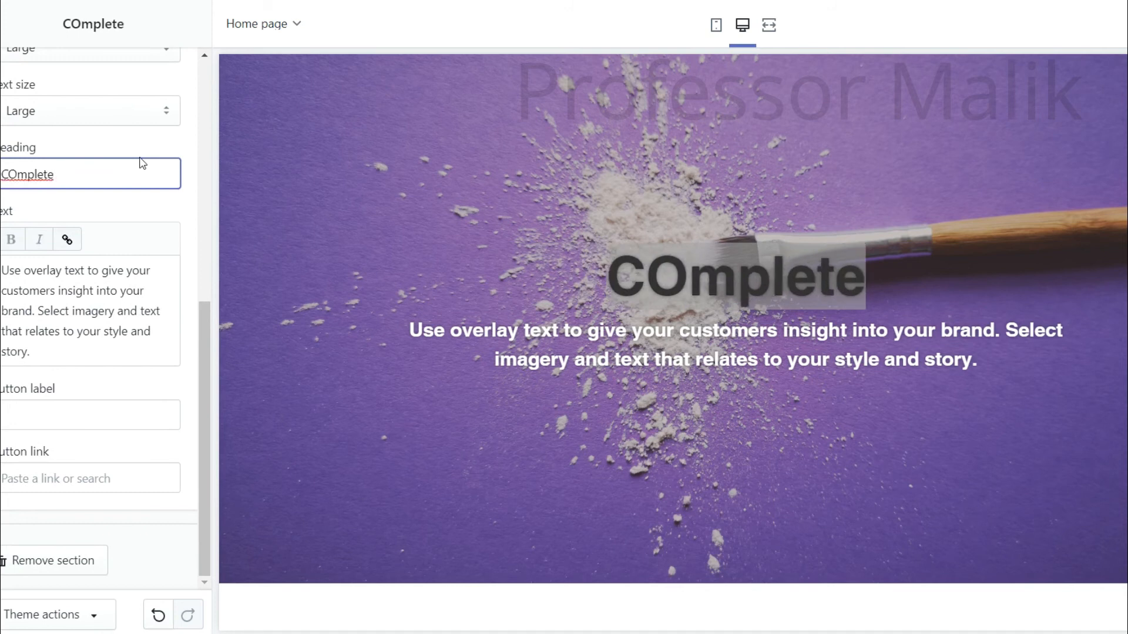
pyautogui.rightClick(44, 170)
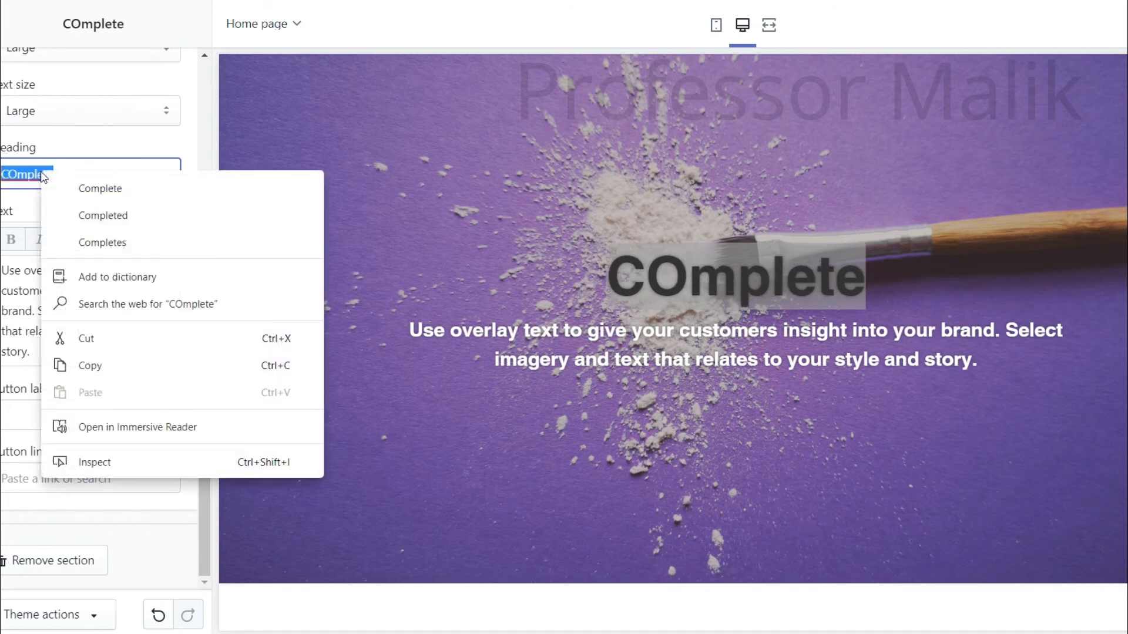
pyautogui.click(82, 197)
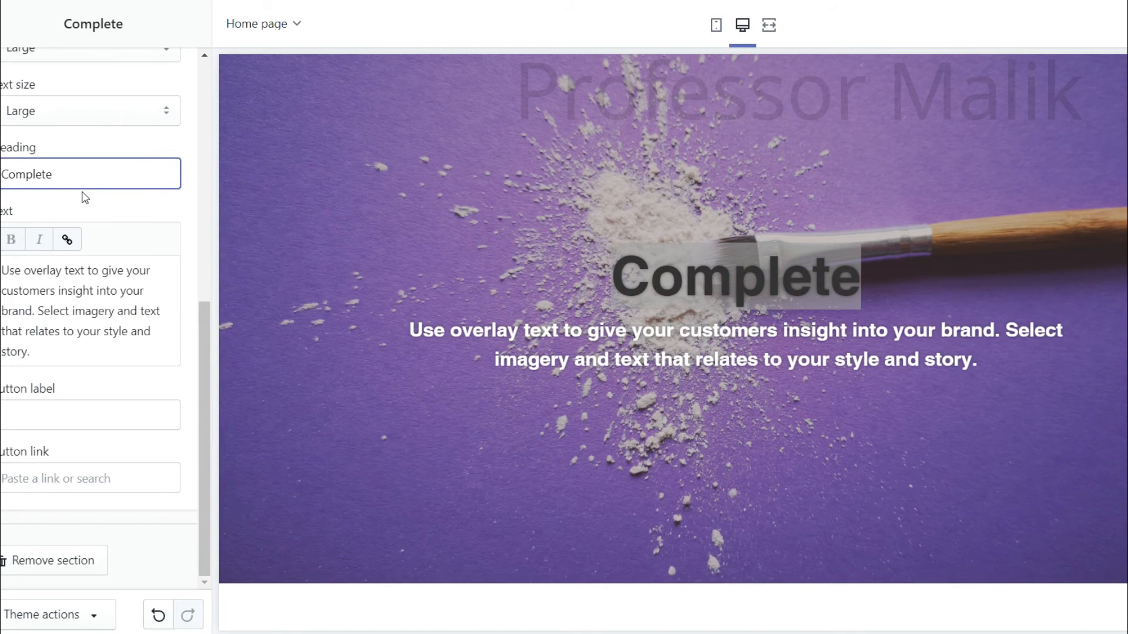
pyautogui.write('Store for ')
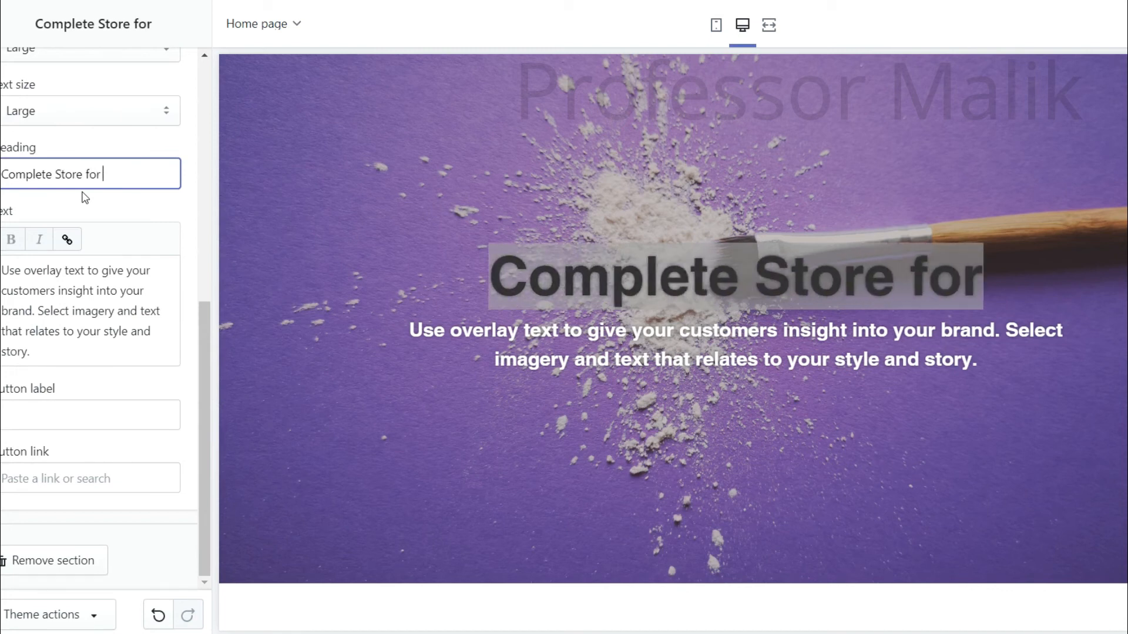
pyautogui.write('HER')
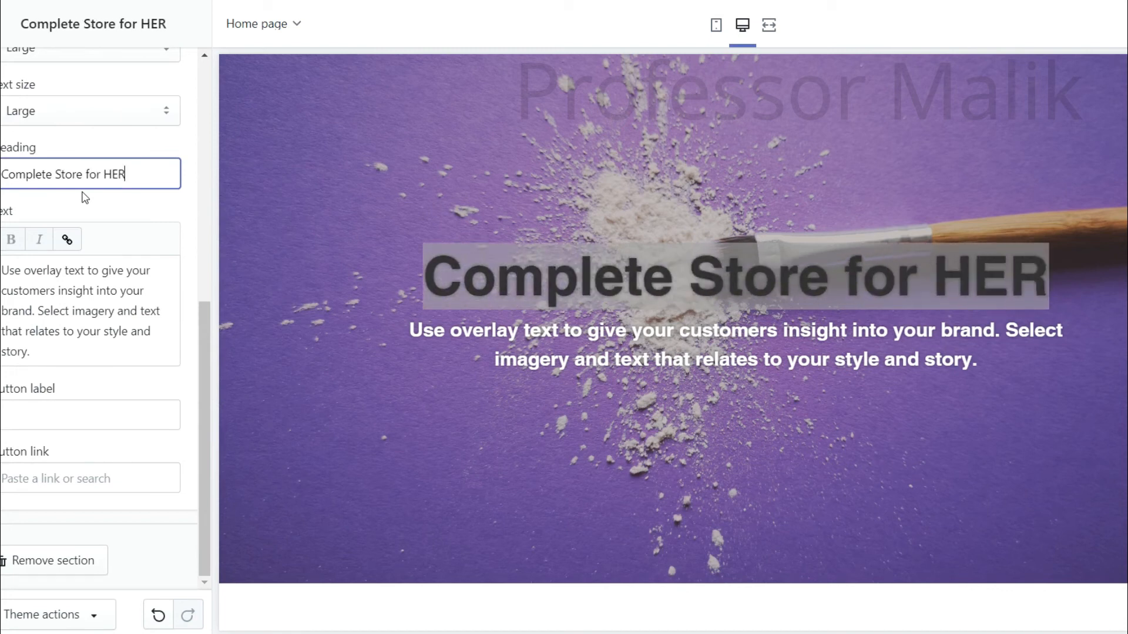
pyautogui.moveTo(31, 351); pyautogui.dragTo(28, 307)
pyautogui.moveTo(28, 307); pyautogui.dragTo(2, 270)
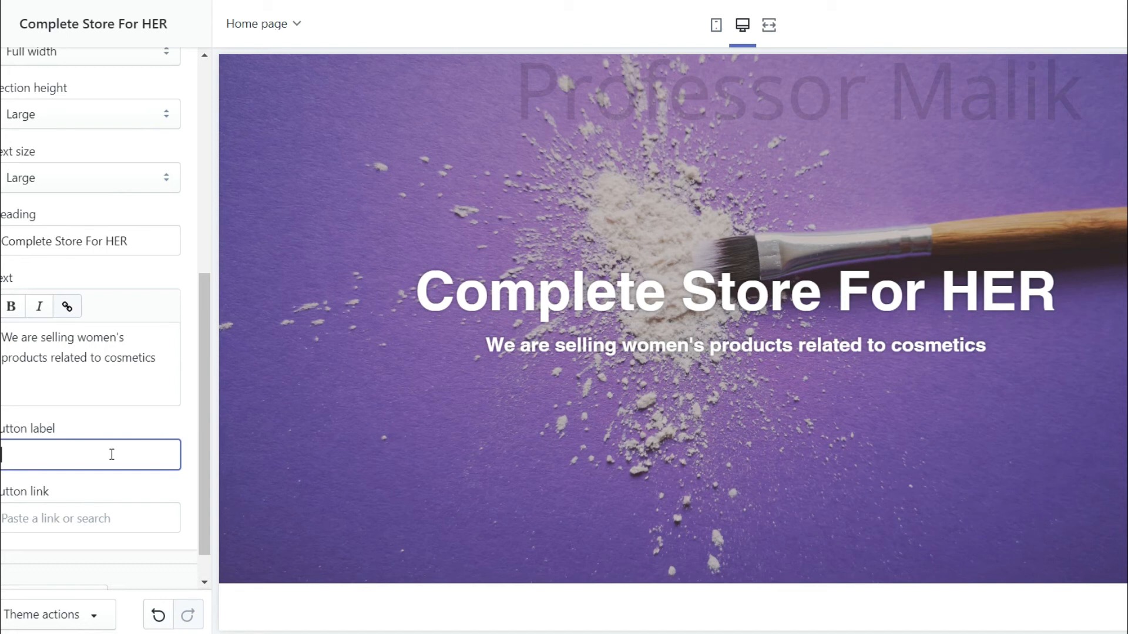
# - Label the overlay section's button "Shop Now" and link it to the Hair Straightener with Hair Removal combo pack product
pyautogui.write('Shop Now')
pyautogui.click(96, 518)
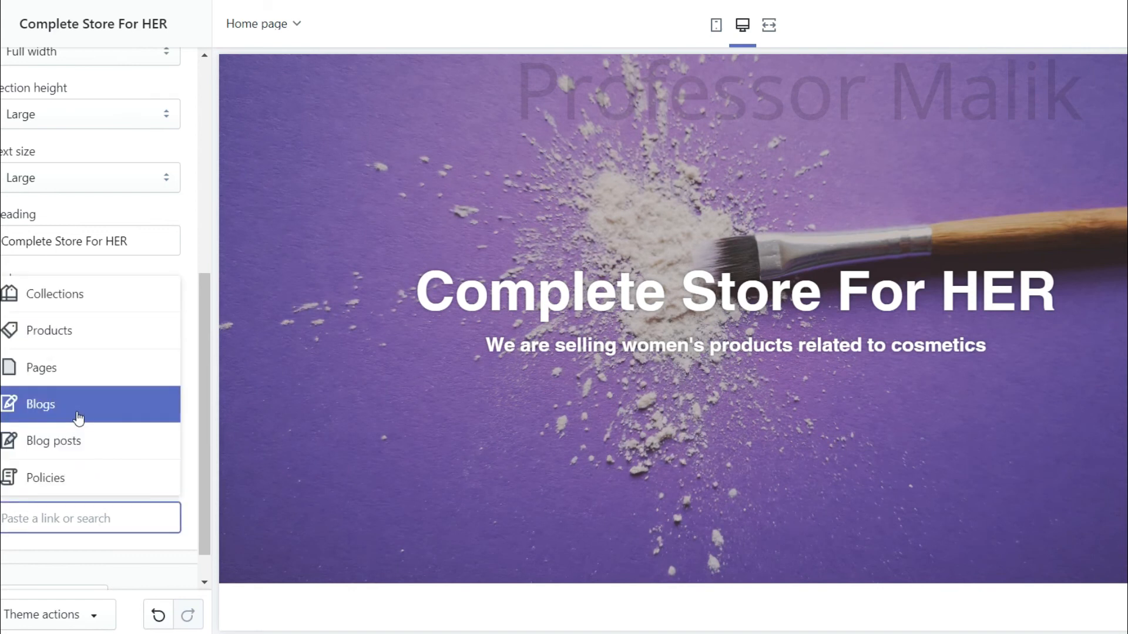
pyautogui.click(79, 333)
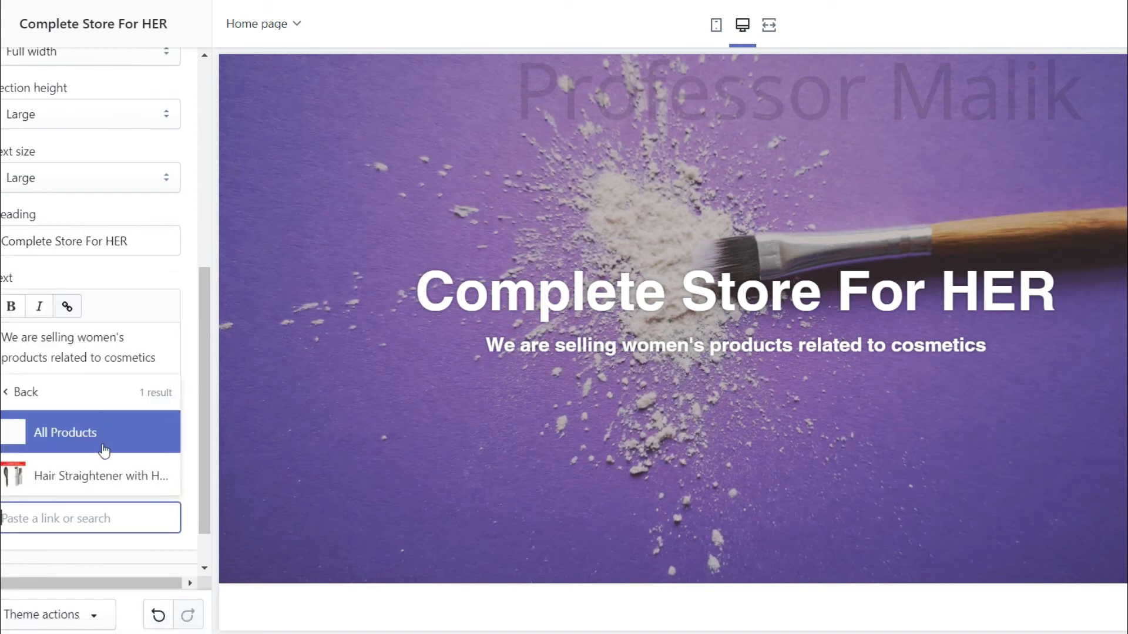
pyautogui.click(110, 477)
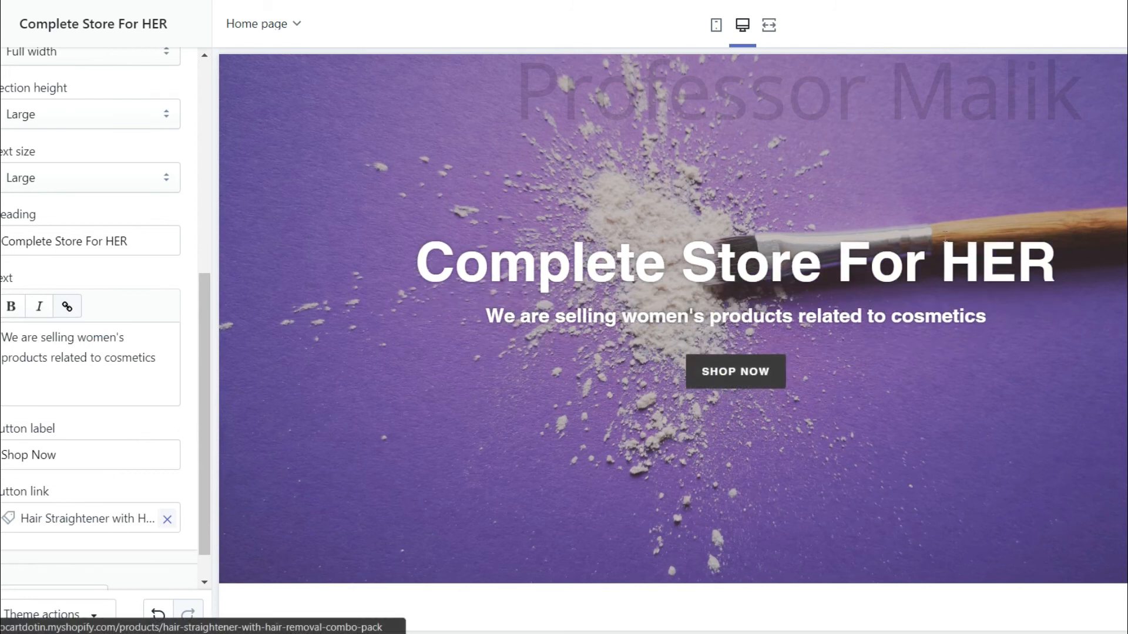
pyautogui.scroll(-2, 198, 385)
pyautogui.scroll(4, 198, 385)
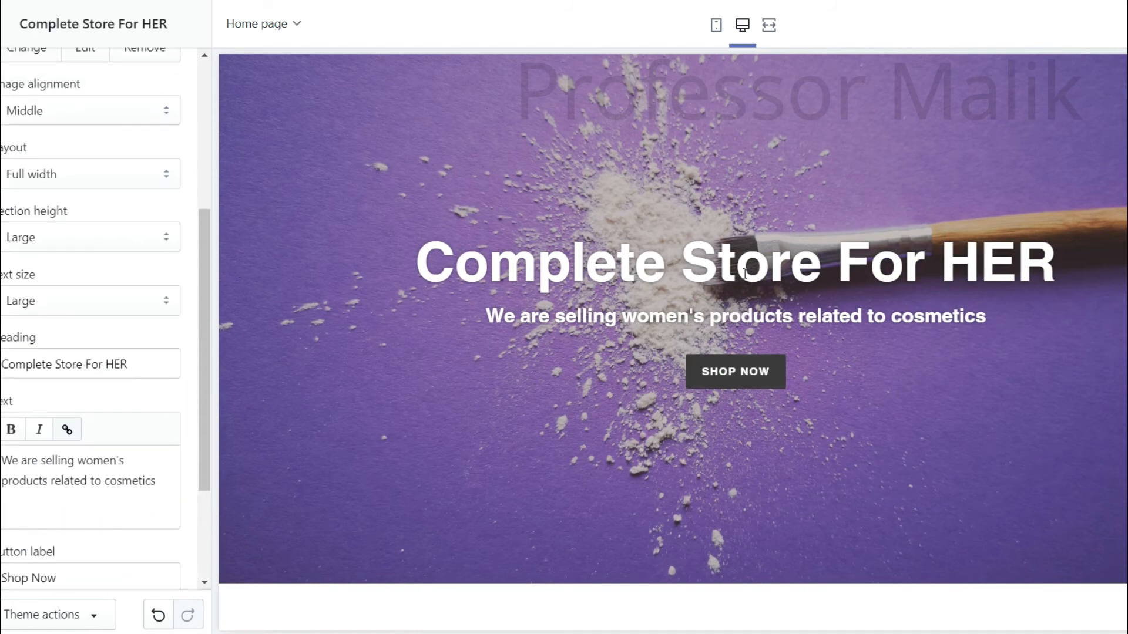
pyautogui.scroll(-2, 852, 235)
pyautogui.scroll(4, 822, 247)
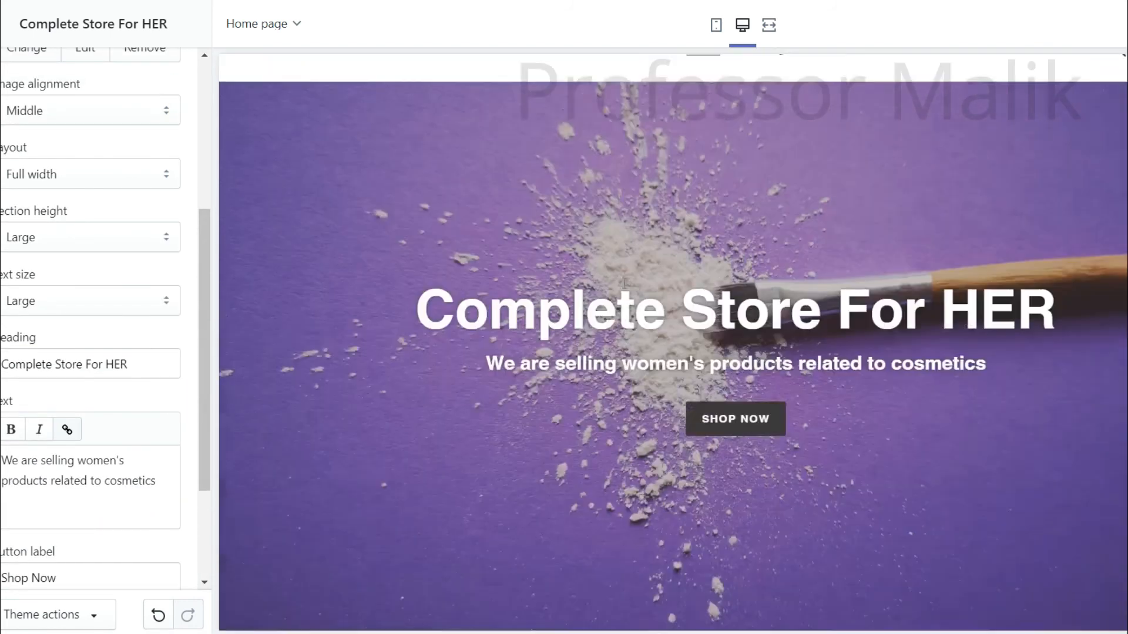
# - Return to the home page's section list and open the settings of the Image with text section
pyautogui.click(2, 24)
pyautogui.scroll(-1, 442, 211)
pyautogui.scroll(1, 443, 212)
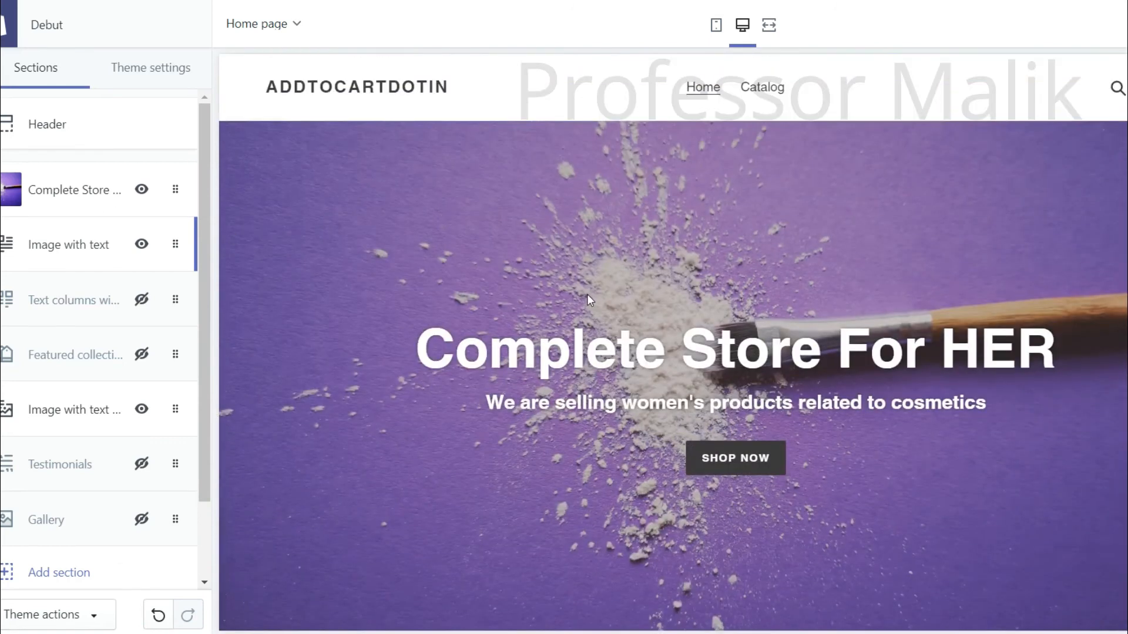
pyautogui.scroll(-8, 456, 294)
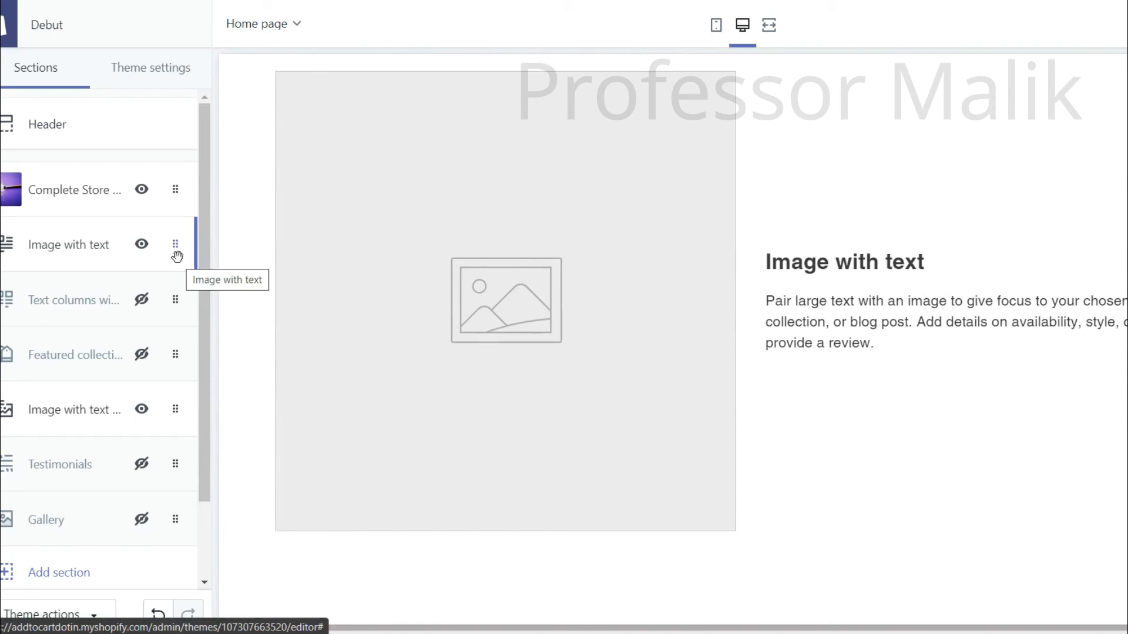
pyautogui.click(57, 255)
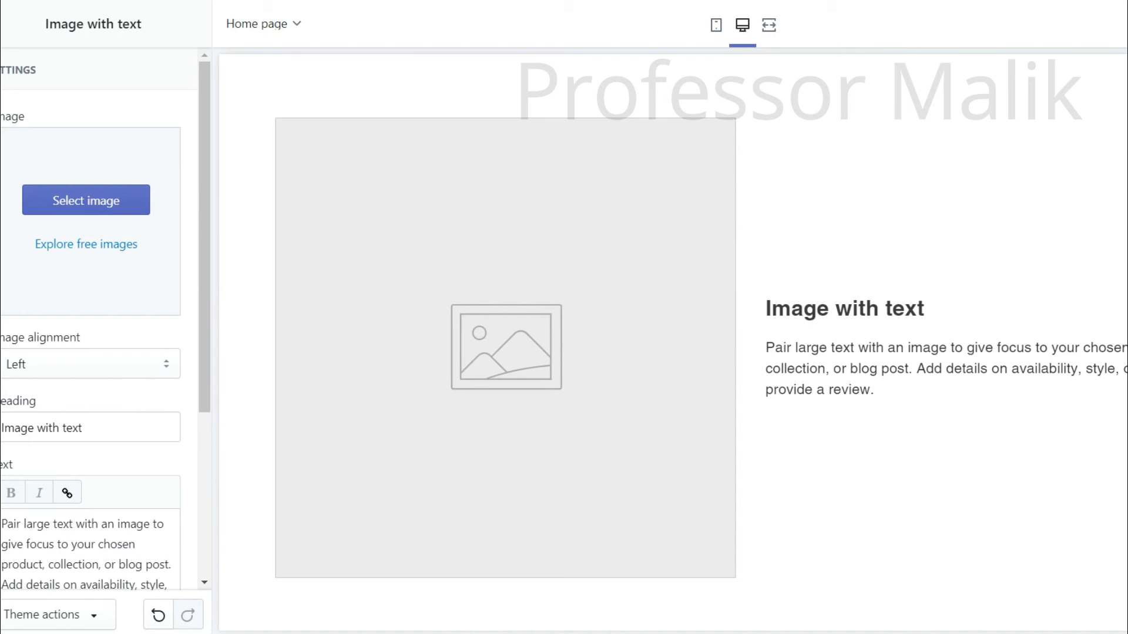
# - Open the Pixabay website in a new browser tab
pyautogui.hotkey('ctrl', 't')
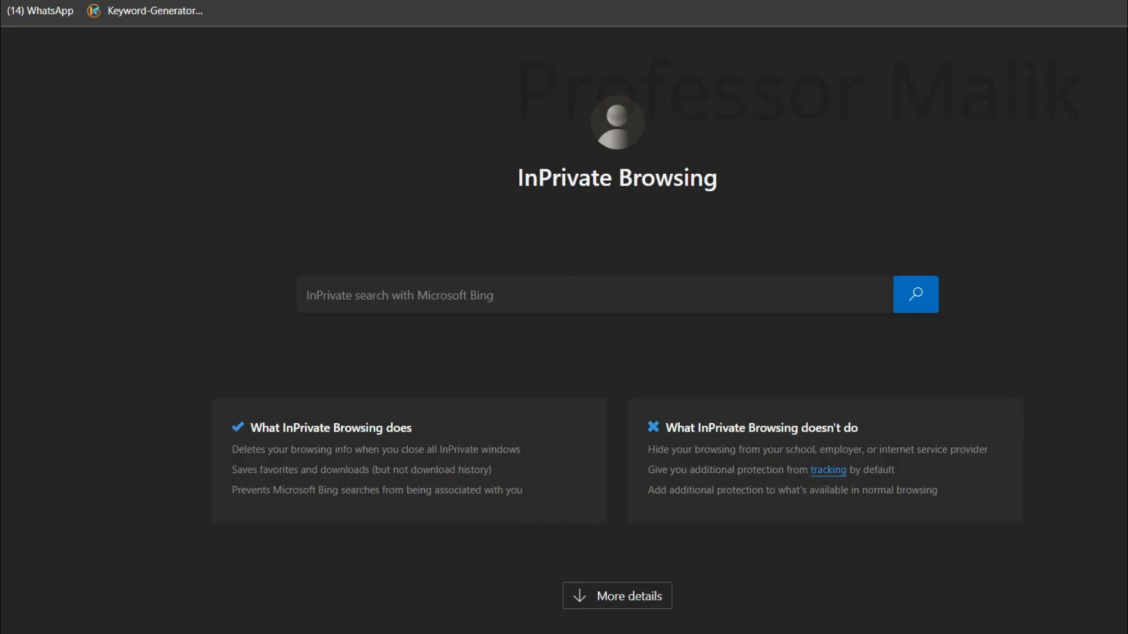
pyautogui.write('pixabay')
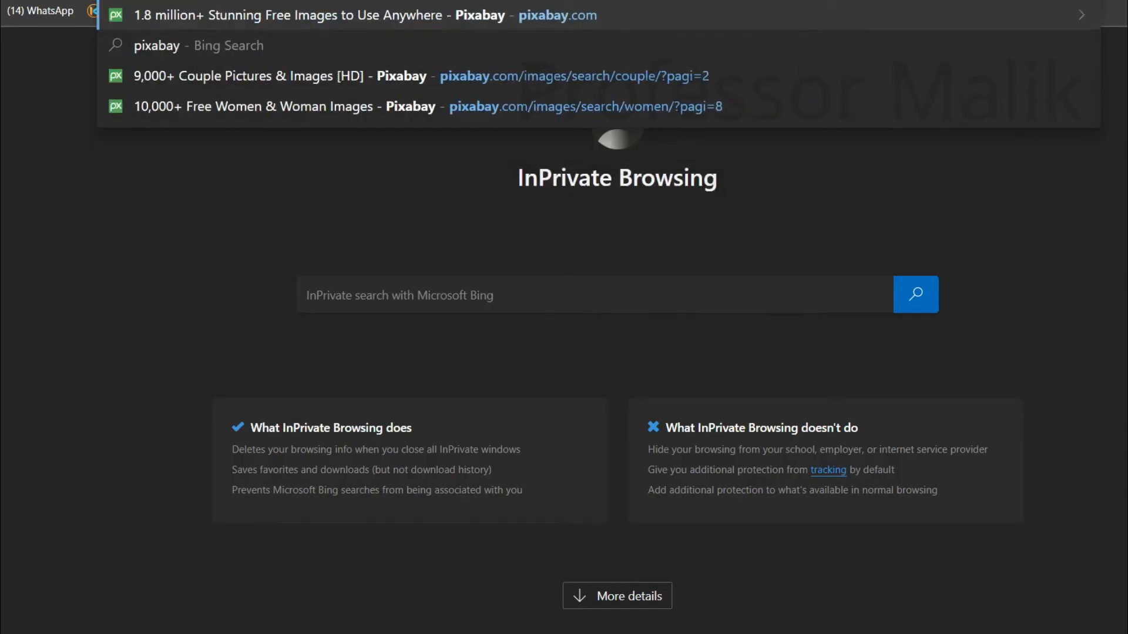
pyautogui.press('Return')
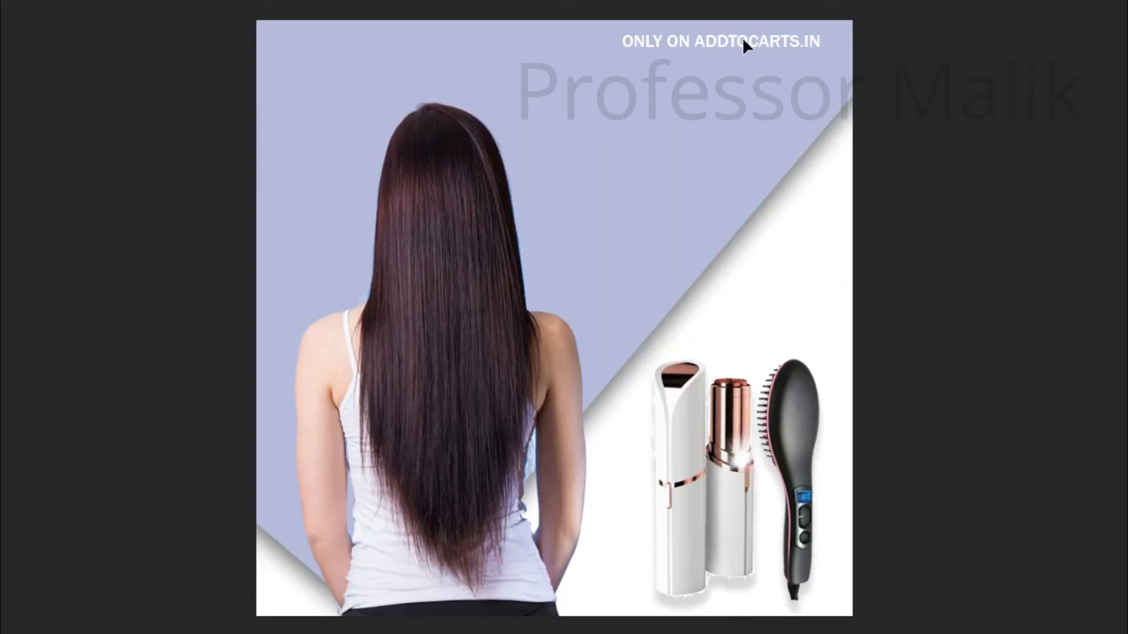
# - In Photoshop, try black for the "ONLY ON ADDTOCARTS.IN" text and set its color back to white
pyautogui.moveTo(742, 39); pyautogui.dragTo(753, 47)
pyautogui.click(978, 237)
pyautogui.click(751, 43)
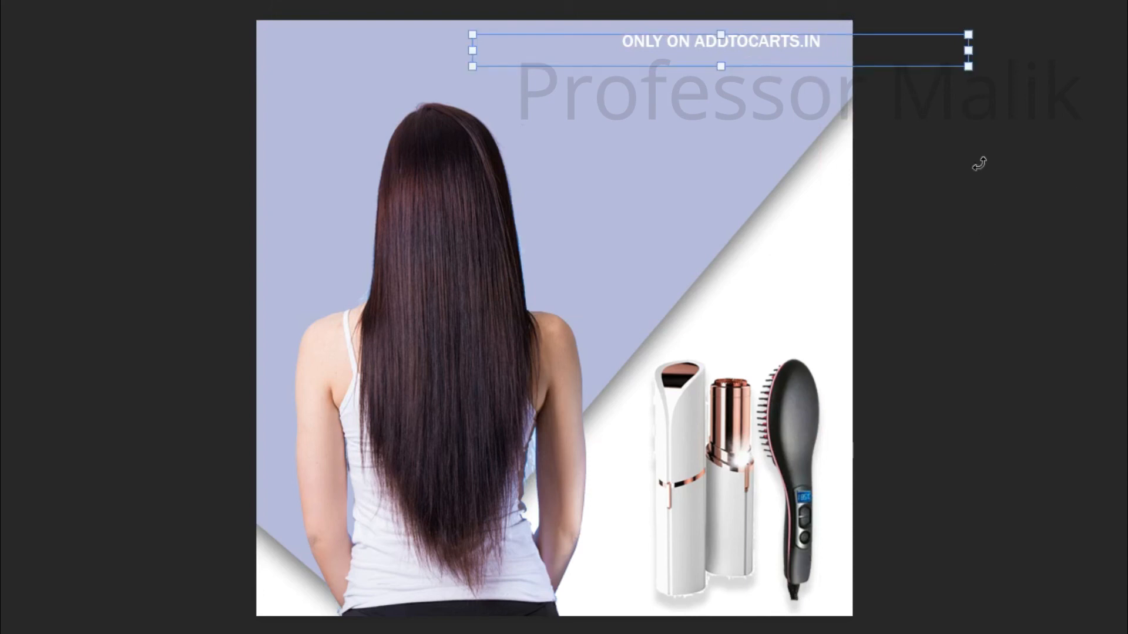
pyautogui.click(1125, 53)
pyautogui.click(1125, 200)
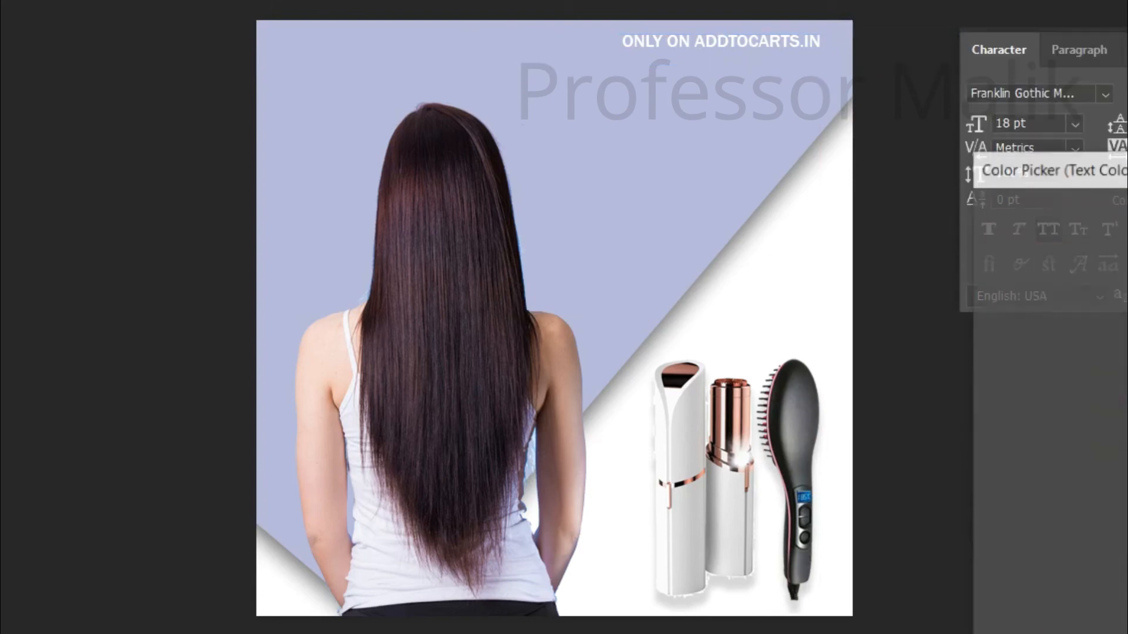
pyautogui.moveTo(1013, 510); pyautogui.dragTo(929, 598)
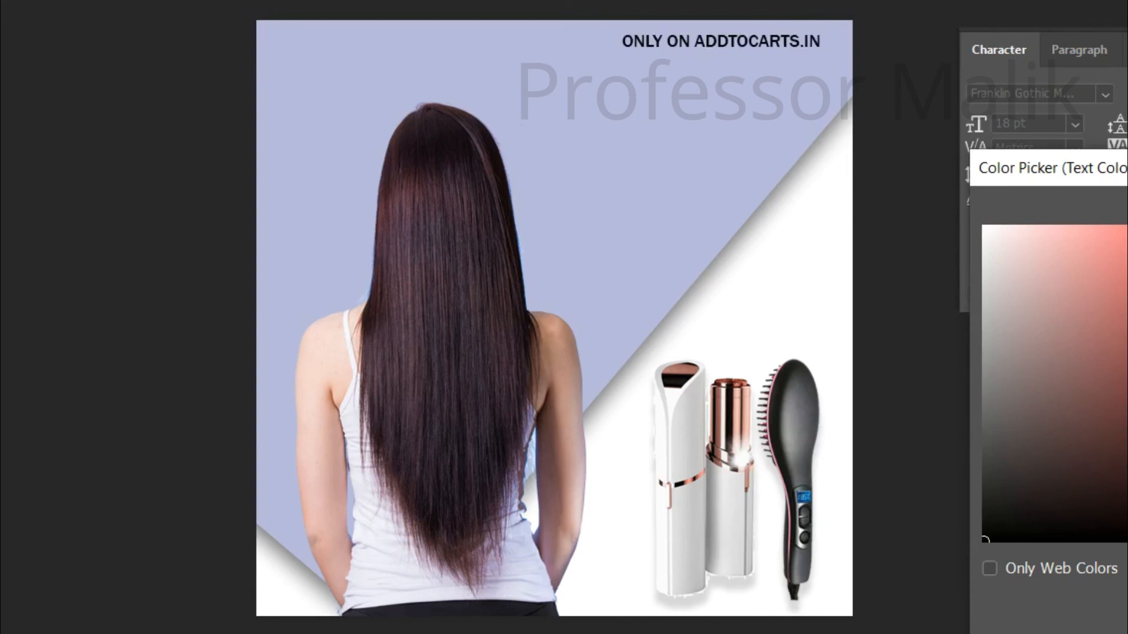
pyautogui.moveTo(1008, 247); pyautogui.dragTo(937, 184)
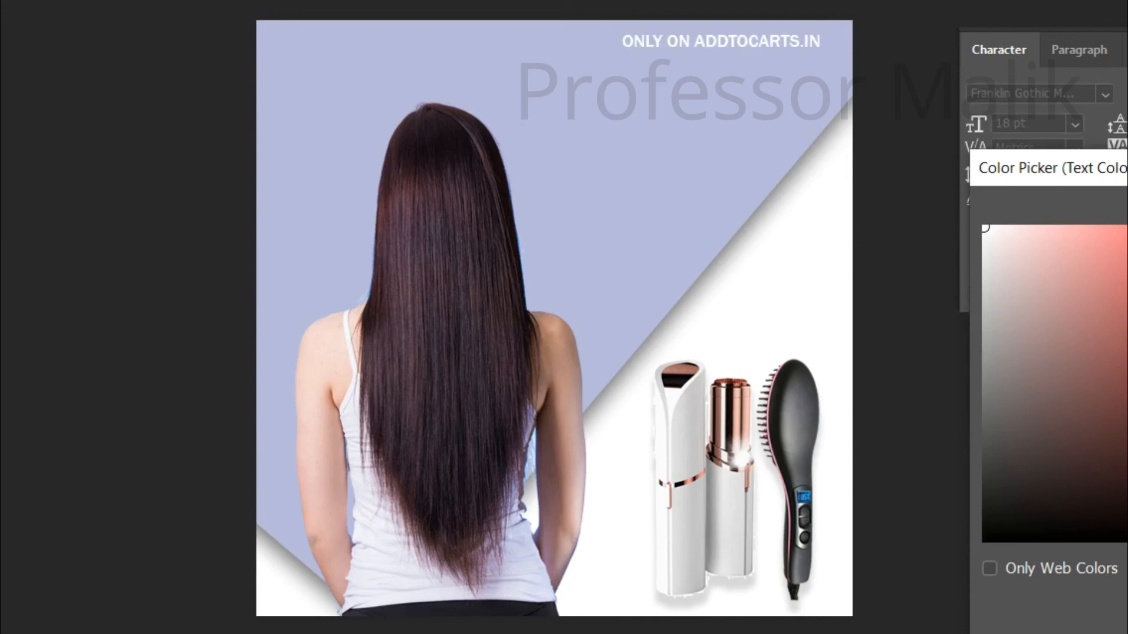
pyautogui.press('Return')
pyautogui.hotkey('ctrl', ',')
pyautogui.hotkey('ctrl', ',')
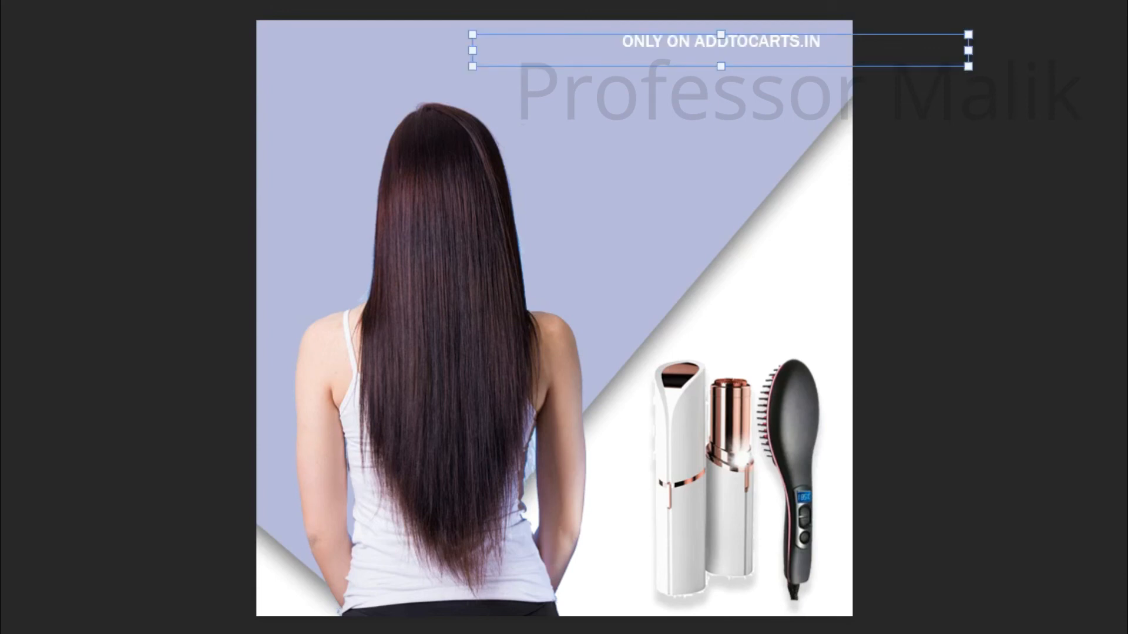
pyautogui.hotkey('ctrl', ',')
pyautogui.hotkey('ctrl', ',')
pyautogui.hotkey('ctrl', ',')
pyautogui.hotkey('ctrl', ',')
# - Save the banner design as a PNG file named "second banner"
pyautogui.hotkey('ctrl', 's')
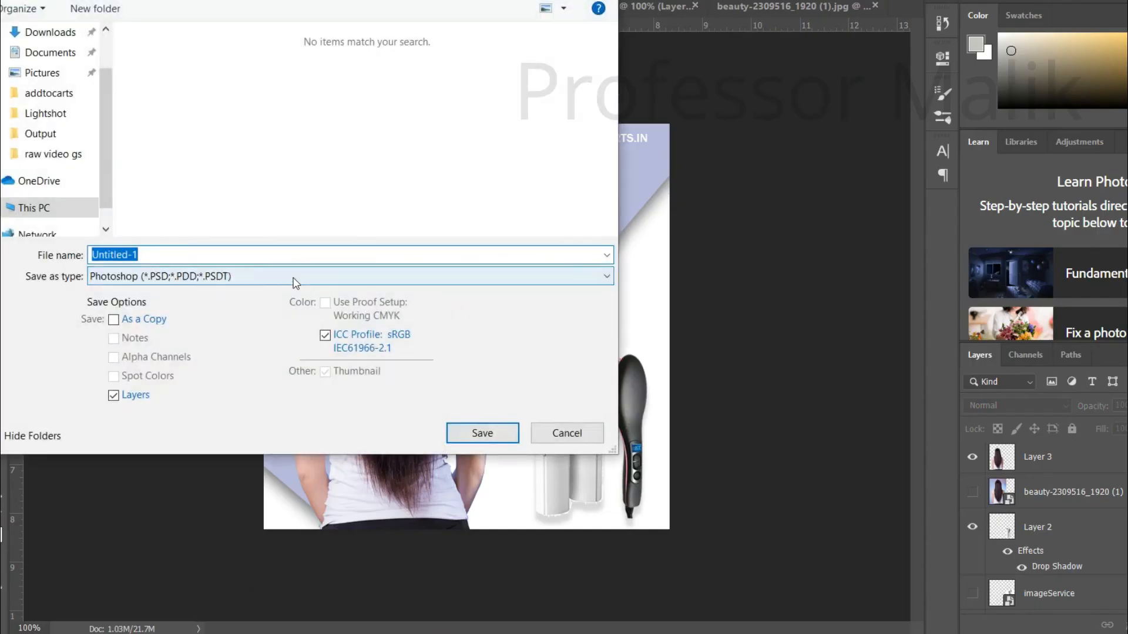
pyautogui.click(296, 283)
pyautogui.click(193, 522)
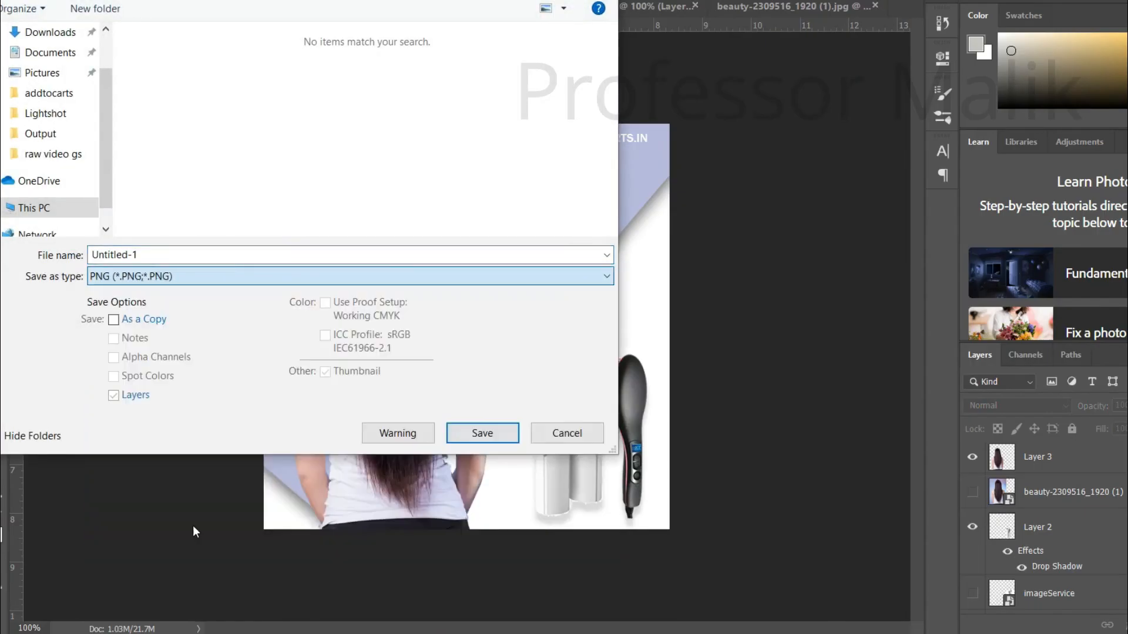
pyautogui.click(176, 255)
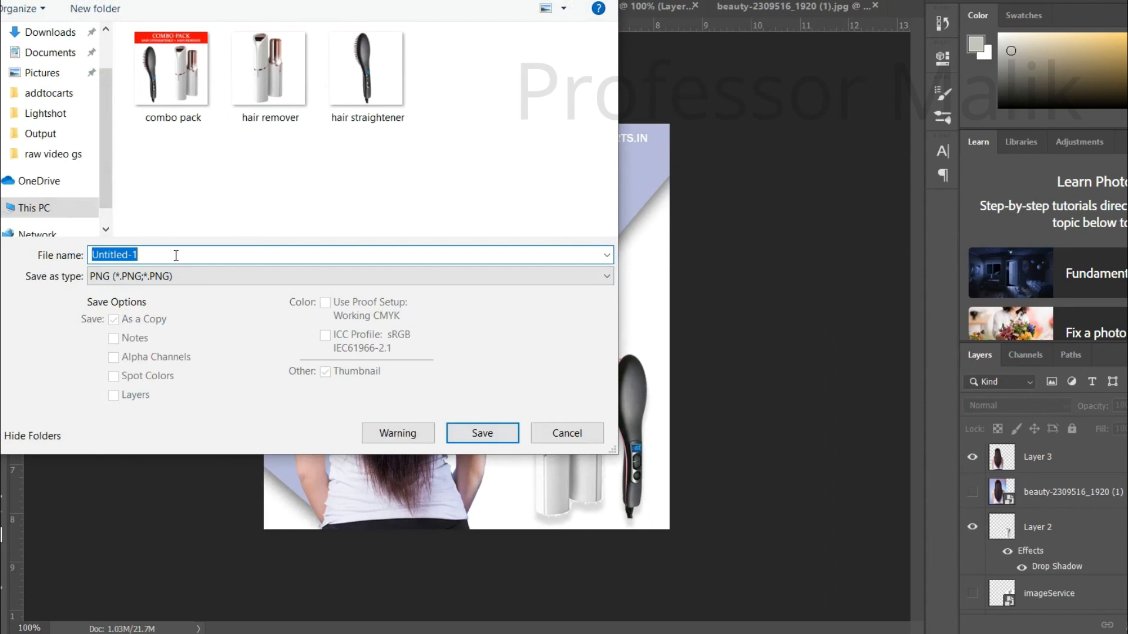
pyautogui.write('second banner')
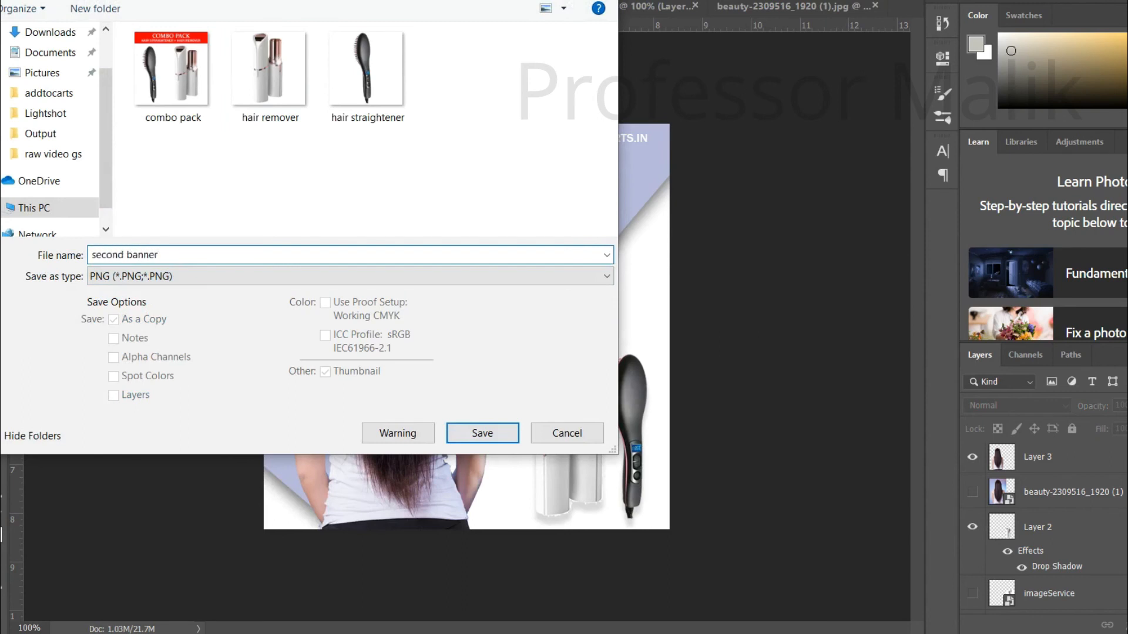
pyautogui.click(464, 433)
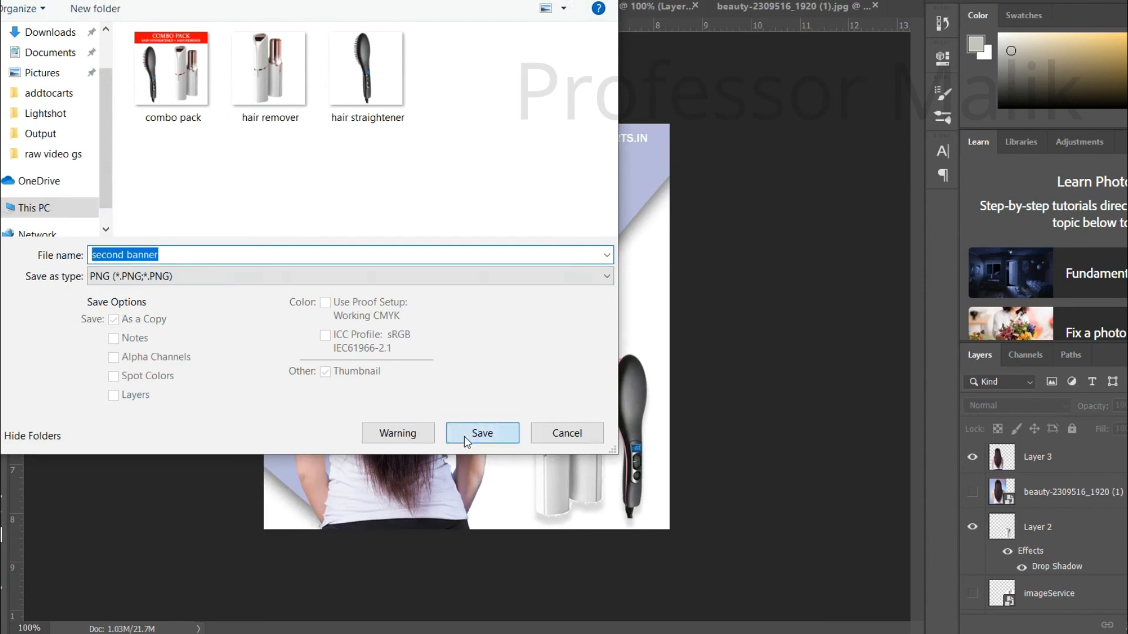
pyautogui.click(734, 144)
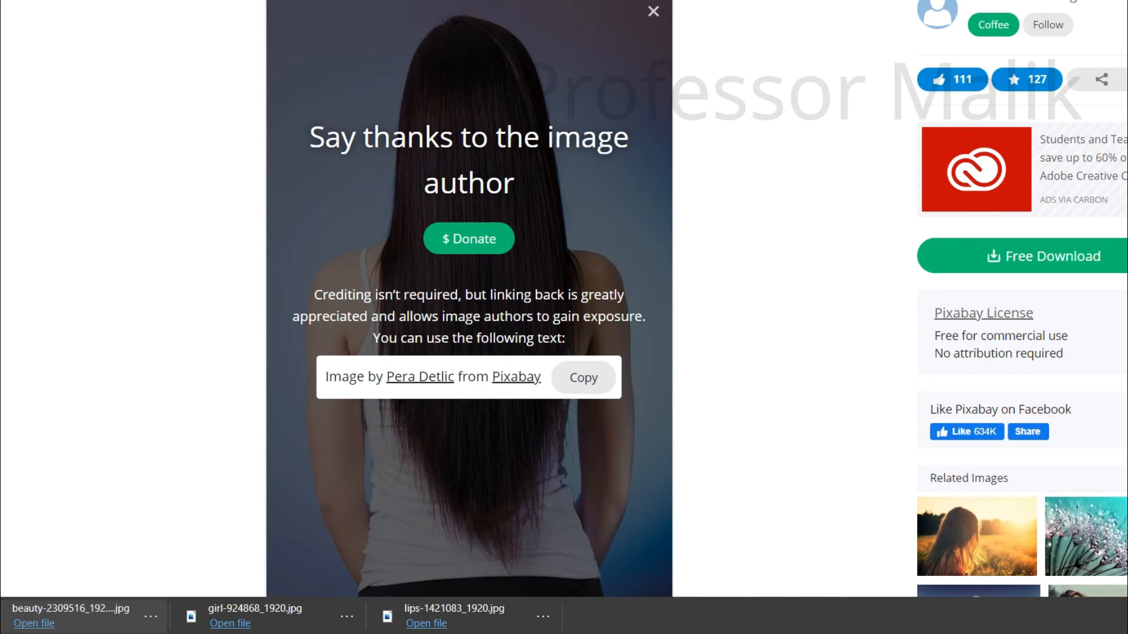
# - Switch back to the Shopify theme editor and upload "second banner" from the addtocarts folder as the Image with text section's image
pyautogui.hotkey('ctrl', 'Tab')
pyautogui.hotkey('ctrl', 'Tab')
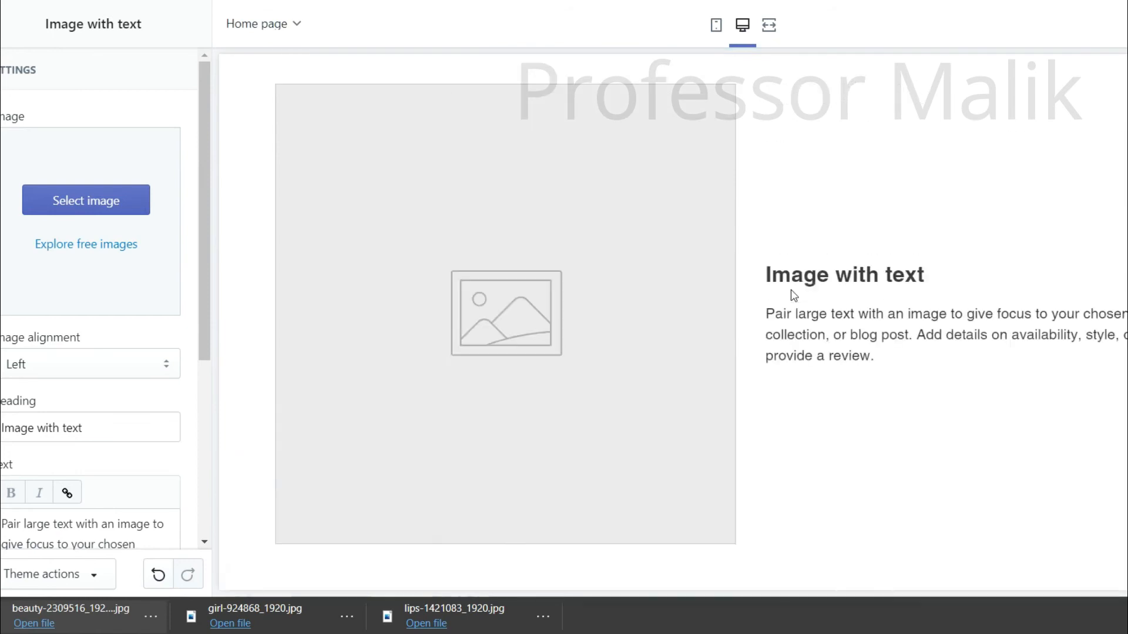
pyautogui.click(78, 208)
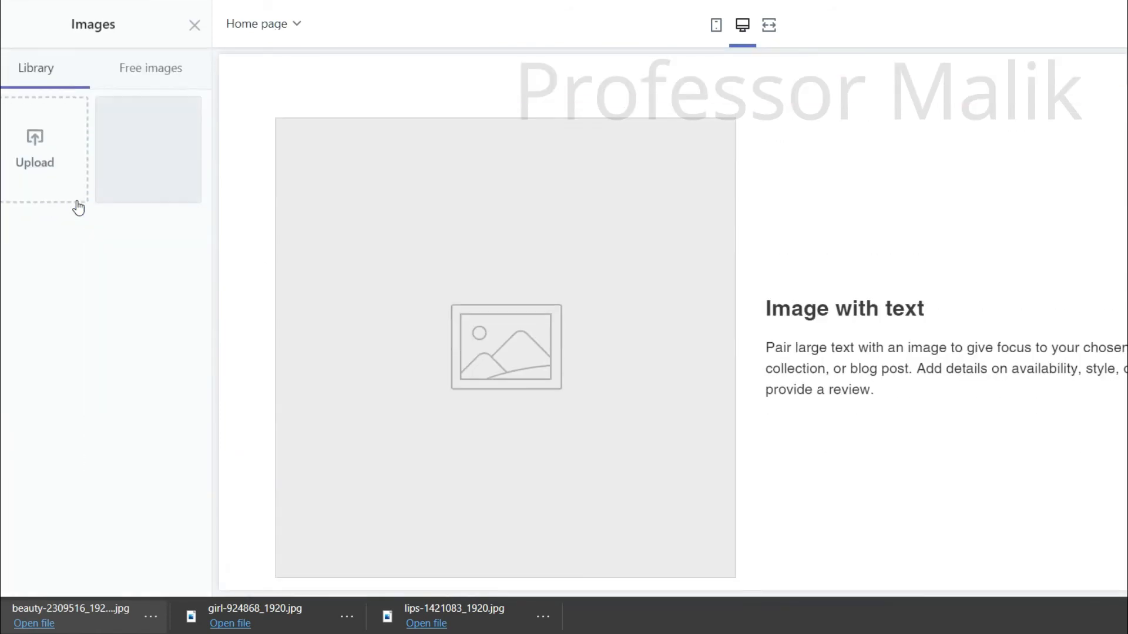
pyautogui.moveTo(447, 631)
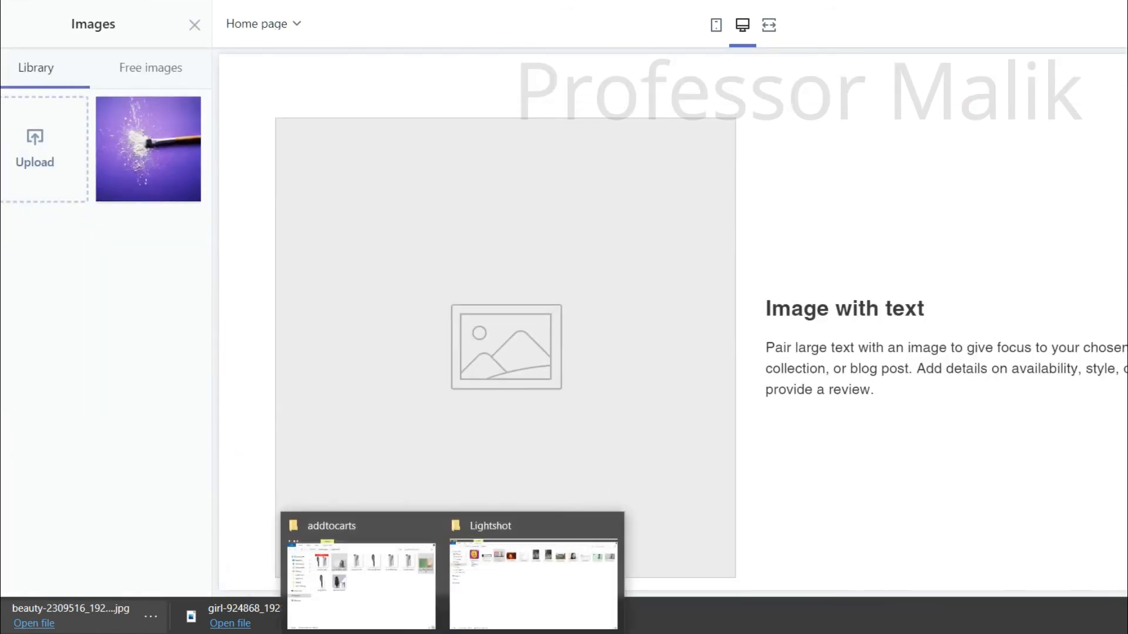
pyautogui.click(358, 564)
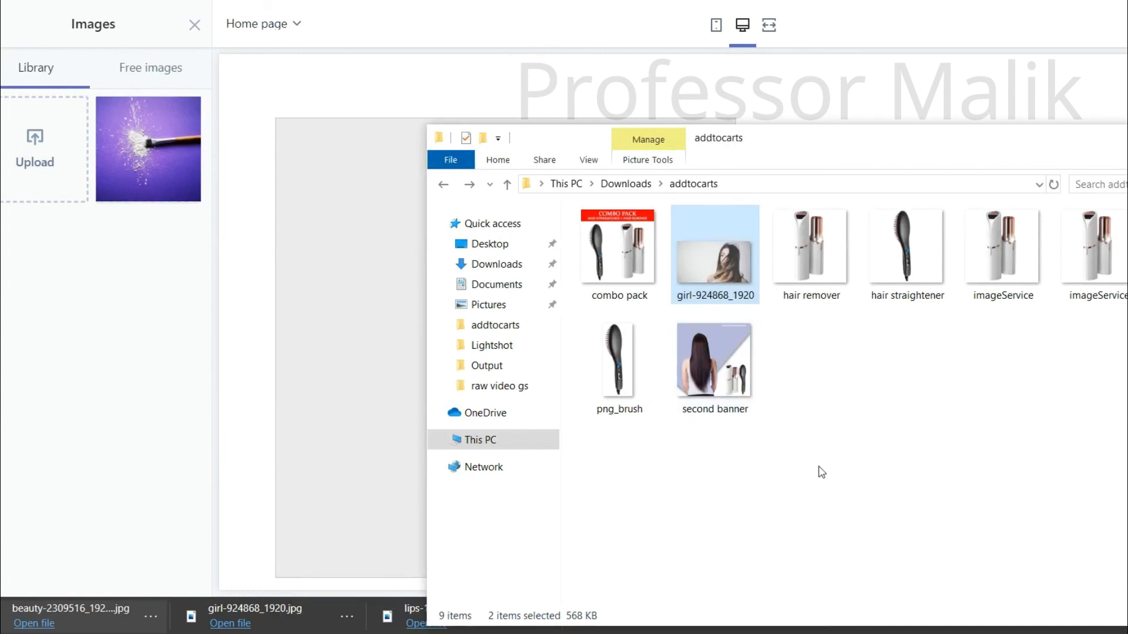
pyautogui.click(714, 367)
pyautogui.moveTo(736, 373); pyautogui.dragTo(74, 172)
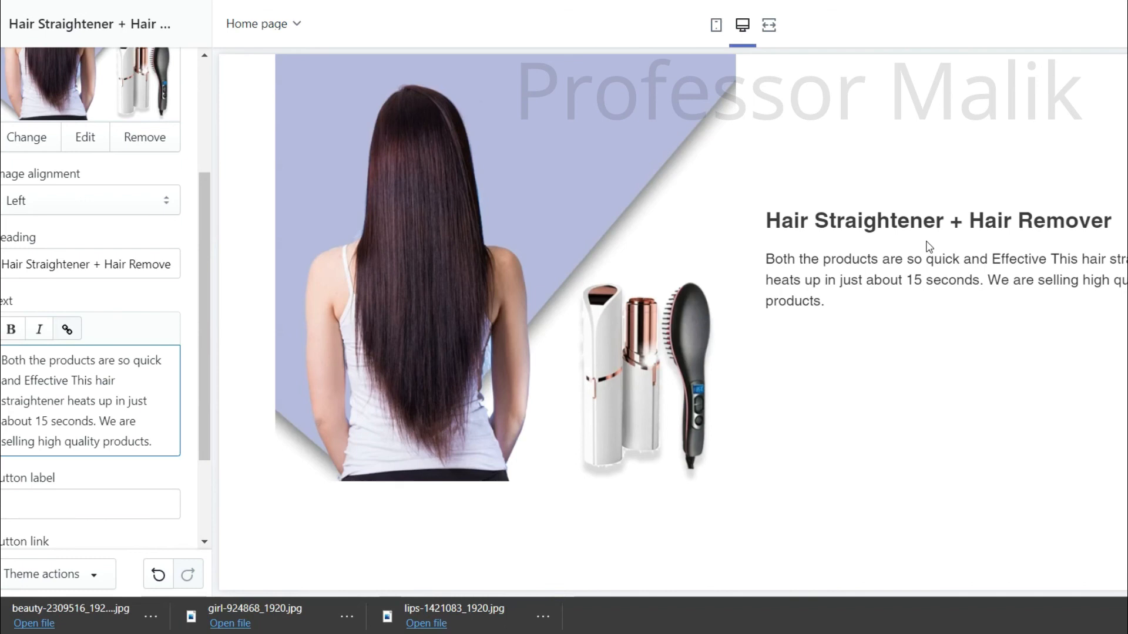
# - Label the Hair Straightener + Hair Remover section's button "Buy Now" and link it to the hair straightener combo pack product
pyautogui.scroll(-3, 928, 245)
pyautogui.scroll(-2, 135, 429)
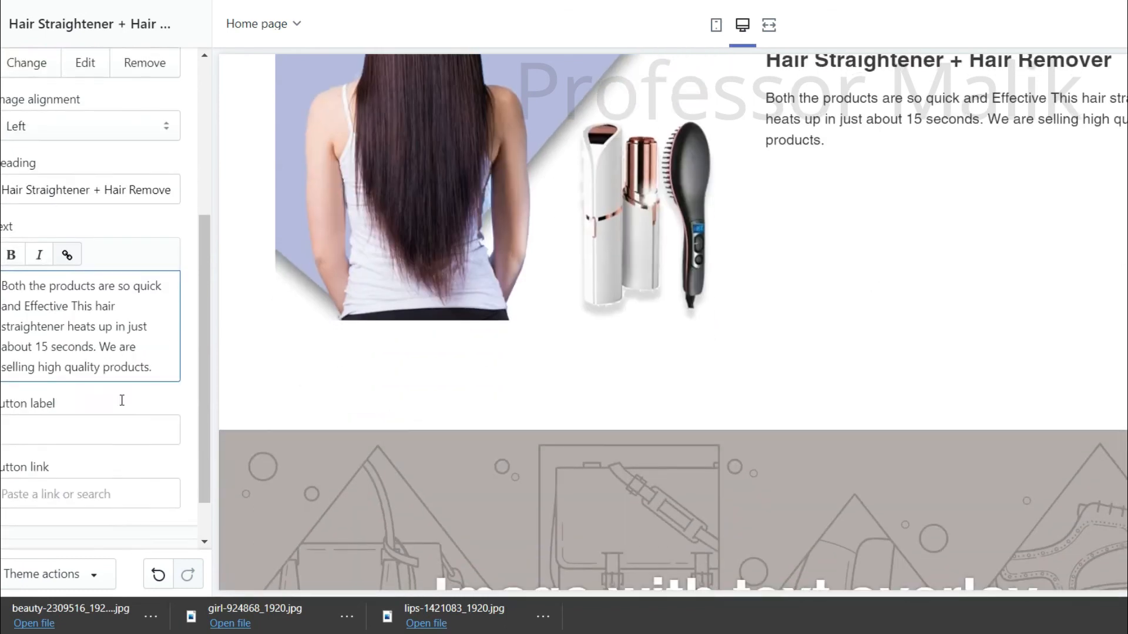
pyautogui.scroll(3, 565, 279)
pyautogui.scroll(-1, 565, 279)
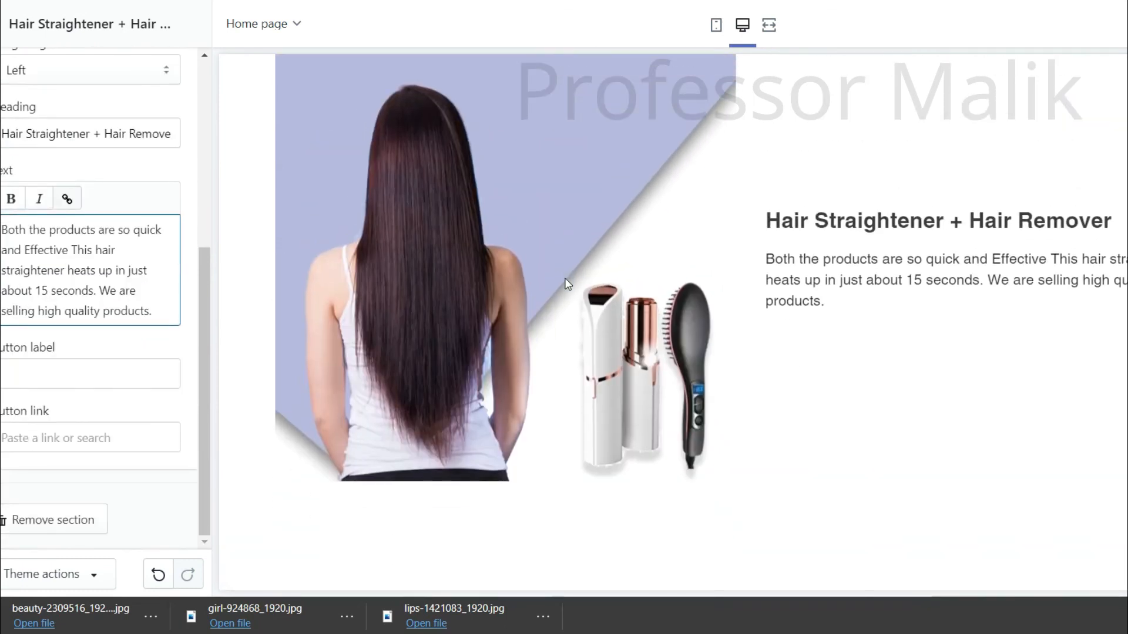
pyautogui.click(105, 365)
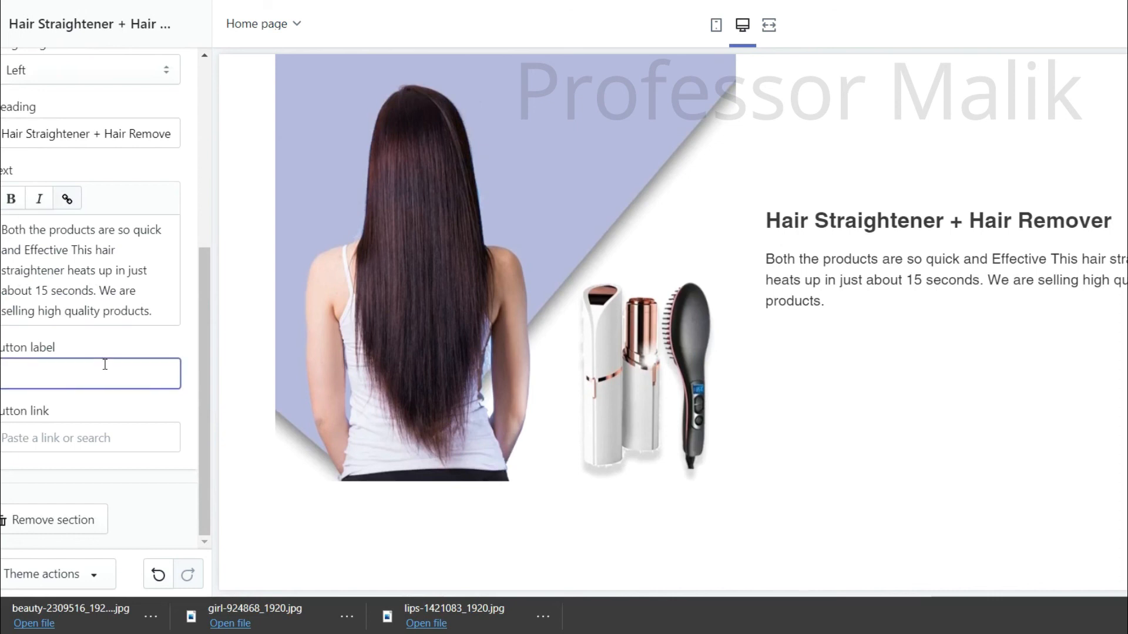
pyautogui.write('Buy Now')
pyautogui.click(85, 443)
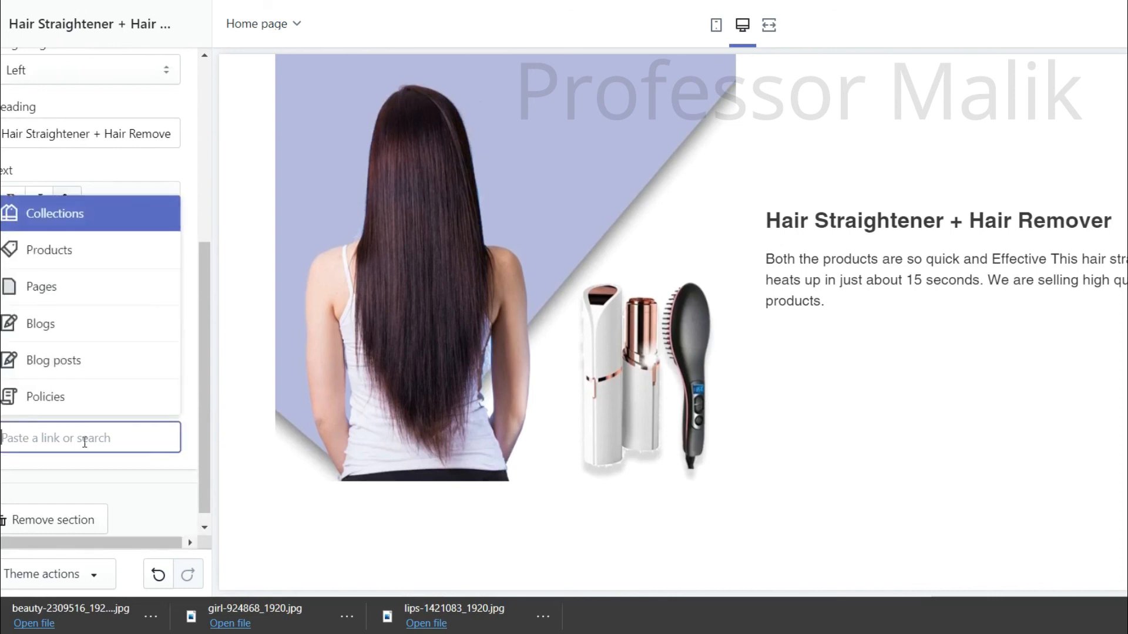
pyautogui.click(67, 256)
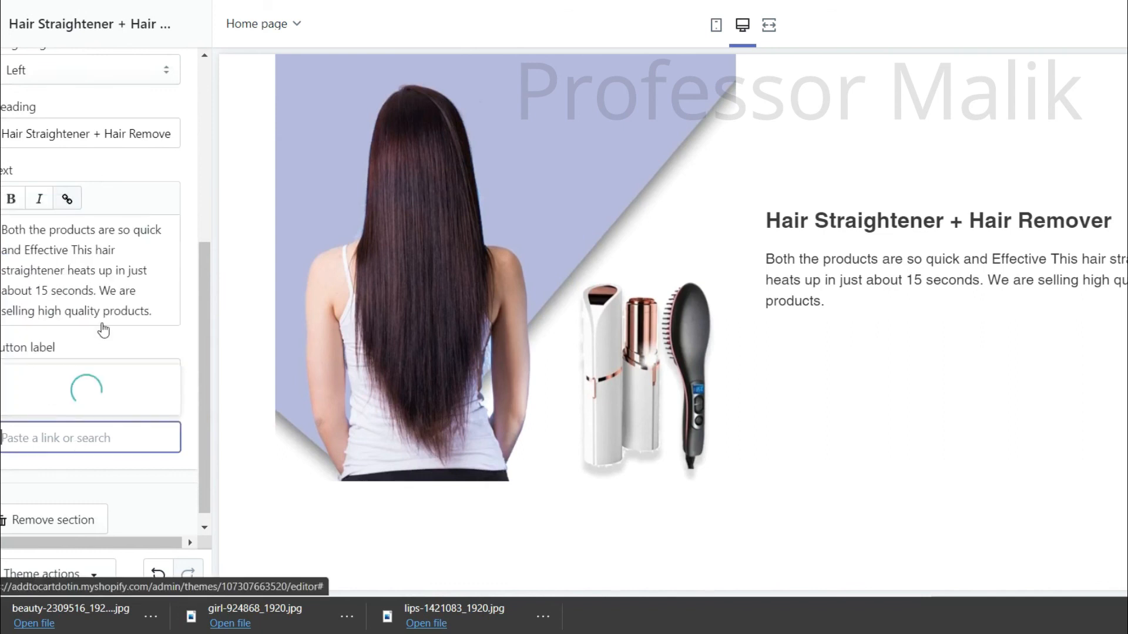
pyautogui.click(108, 397)
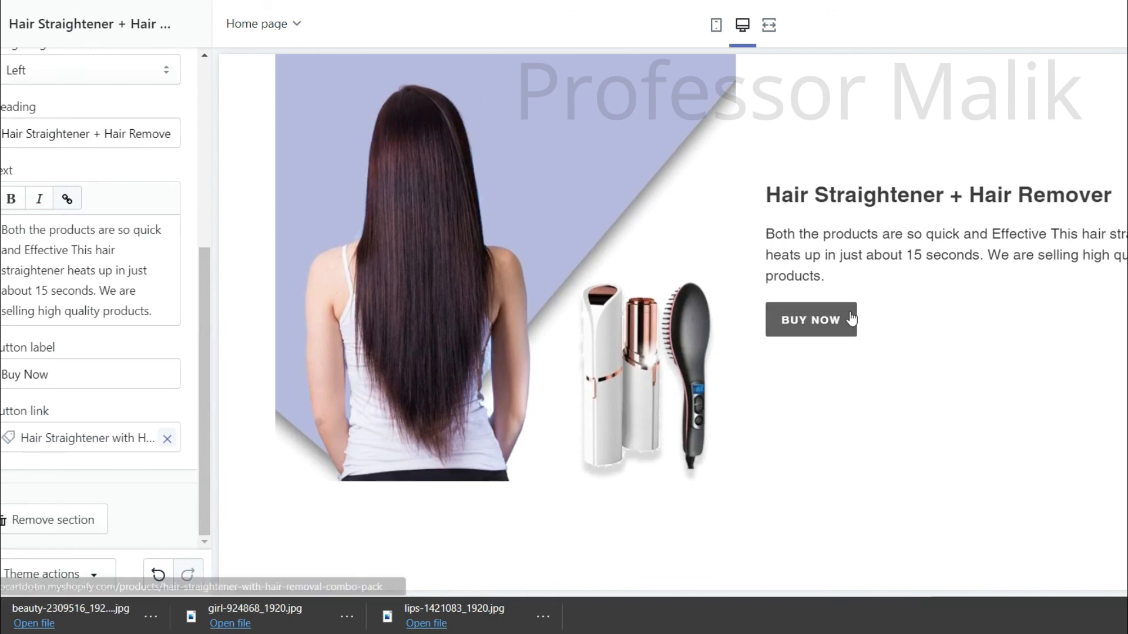
pyautogui.scroll(-5, 846, 330)
pyautogui.scroll(-3, 846, 330)
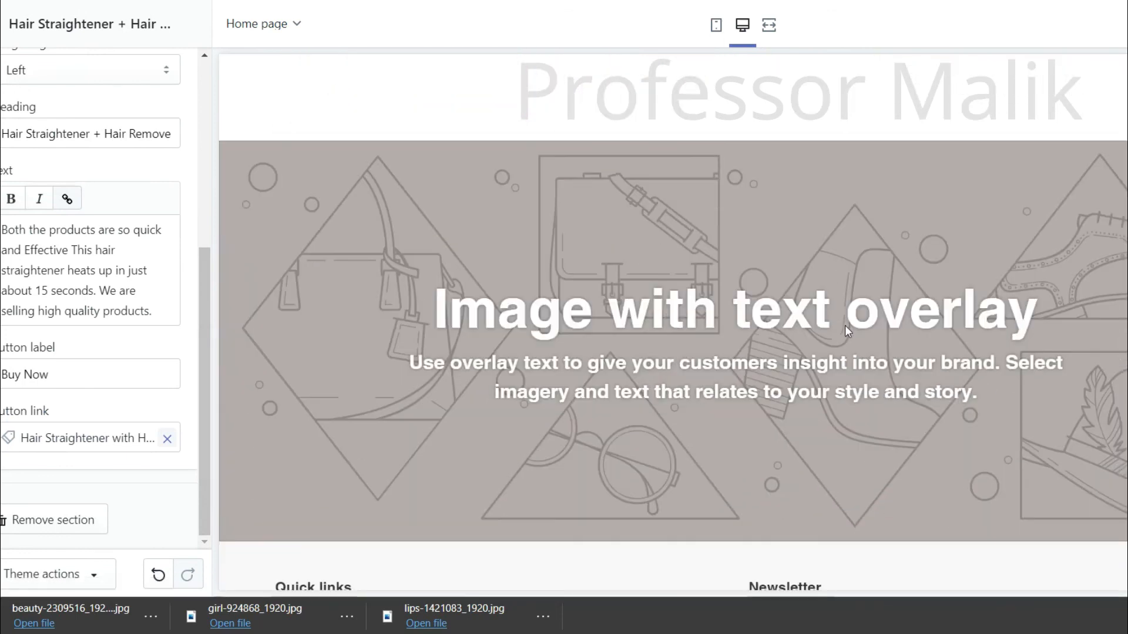
pyautogui.scroll(10, 823, 344)
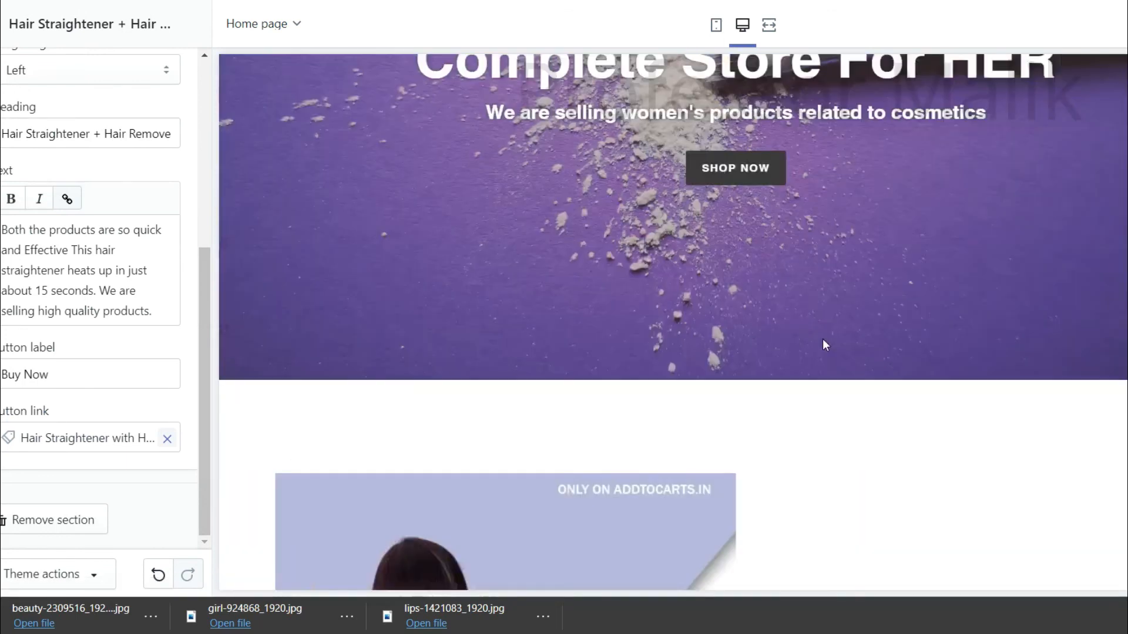
# - Review the Hair Straightener + Hair Remover section in the home page preview
pyautogui.scroll(-5, 825, 341)
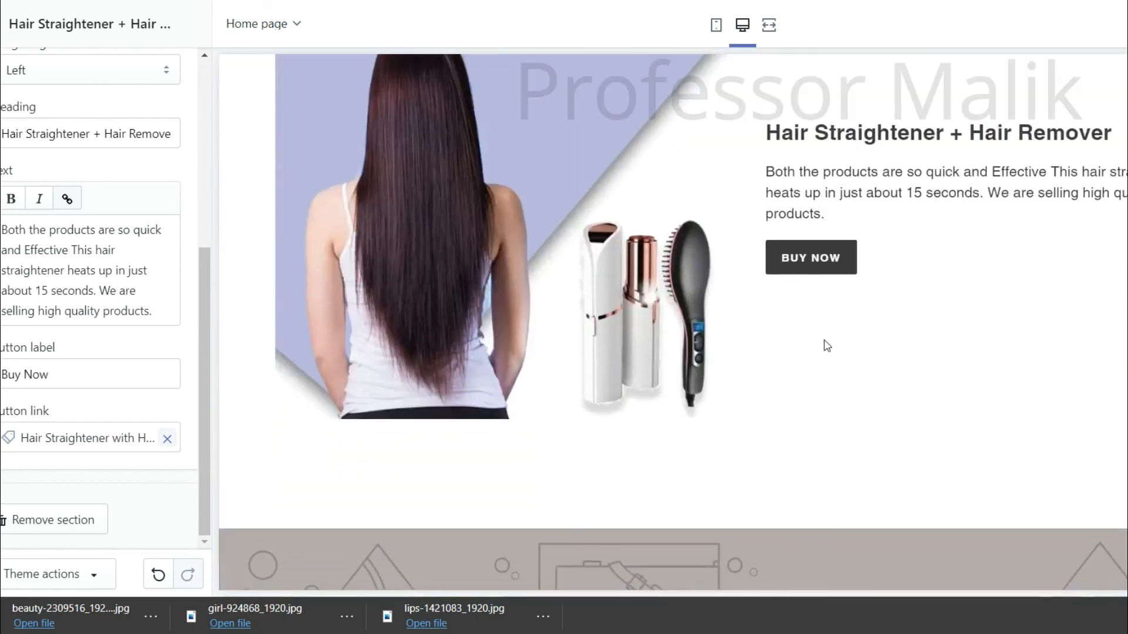
pyautogui.scroll(-5, 825, 340)
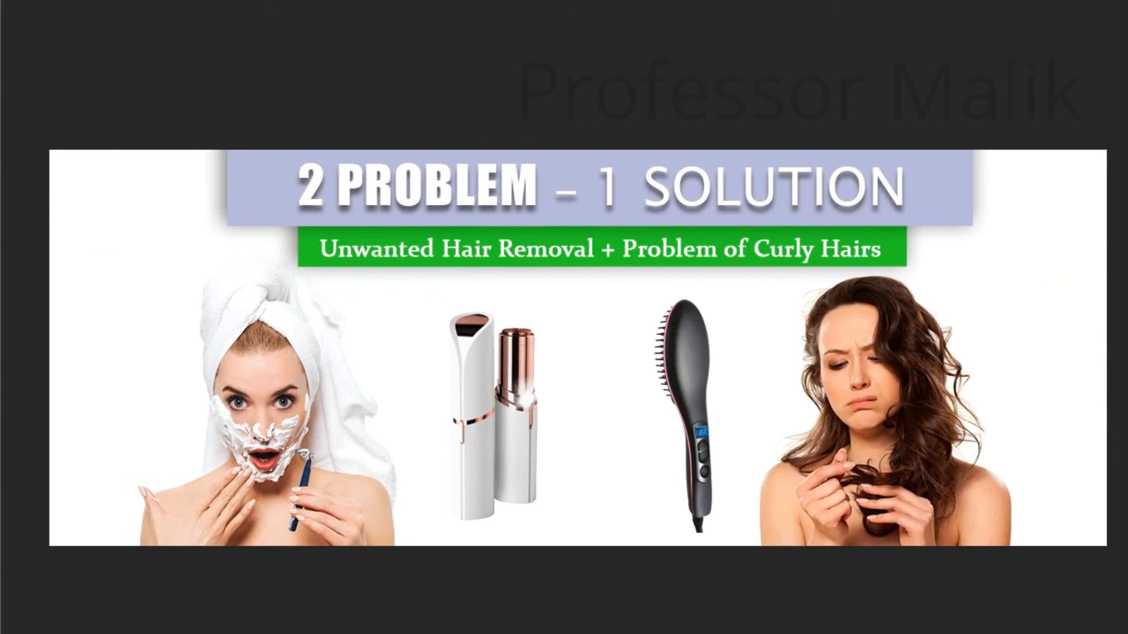
# - In Photoshop, try removing the subtitle, hair straightener brush and hair remover from the "2 PROBLEM – 1 SOLUTION" banner, and undo the deletions
pyautogui.press('Delete')
pyautogui.press('Delete')
pyautogui.hotkey('ctrl', 'z')
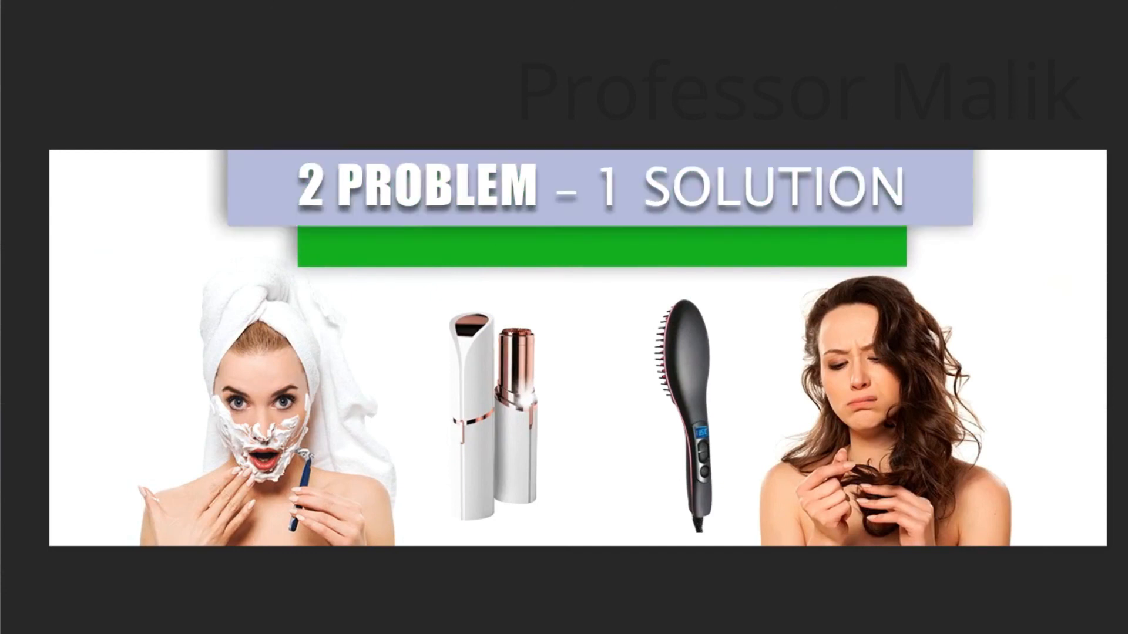
pyautogui.click(684, 376)
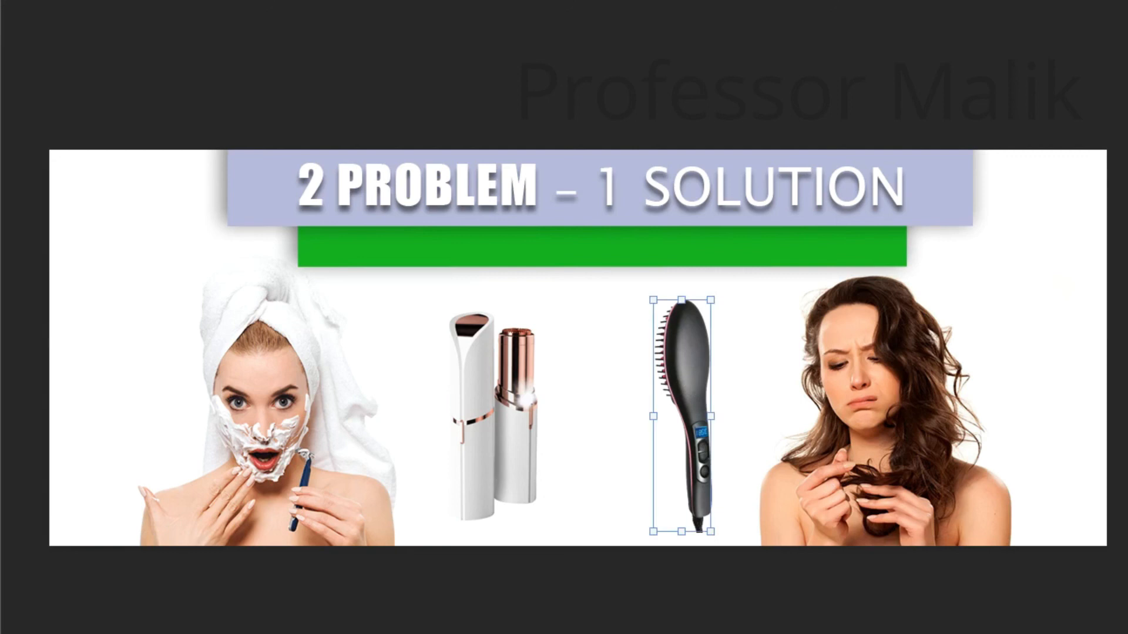
pyautogui.press('Delete')
pyautogui.click(519, 403)
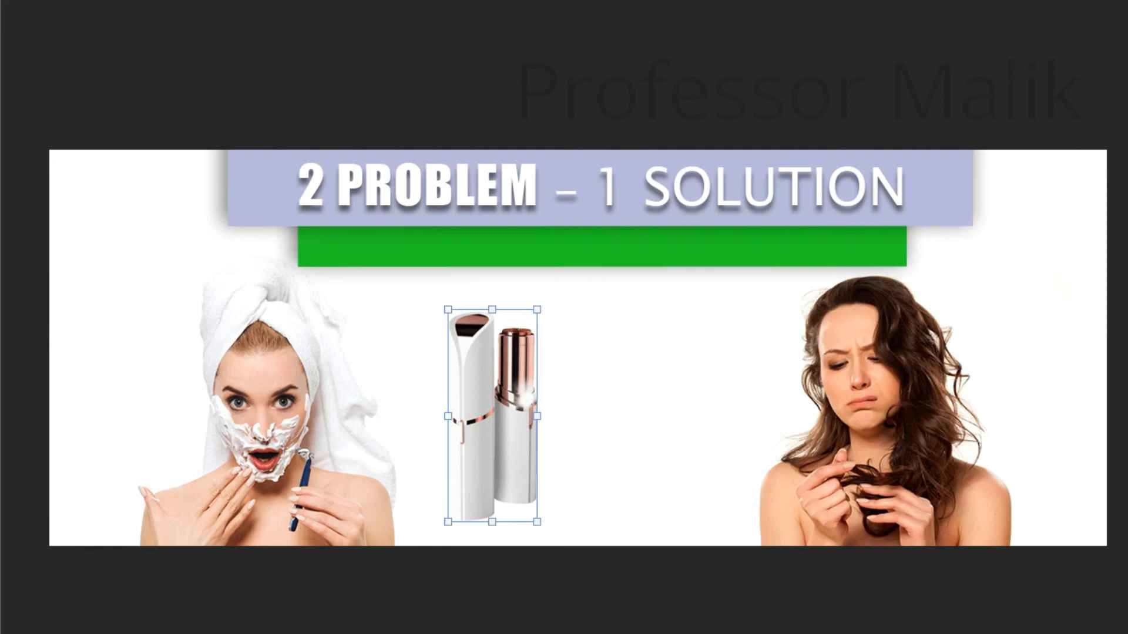
pyautogui.press('Delete')
pyautogui.hotkey('ctrl', 'z')
pyautogui.hotkey('ctrl', 'z')
pyautogui.click(646, 69)
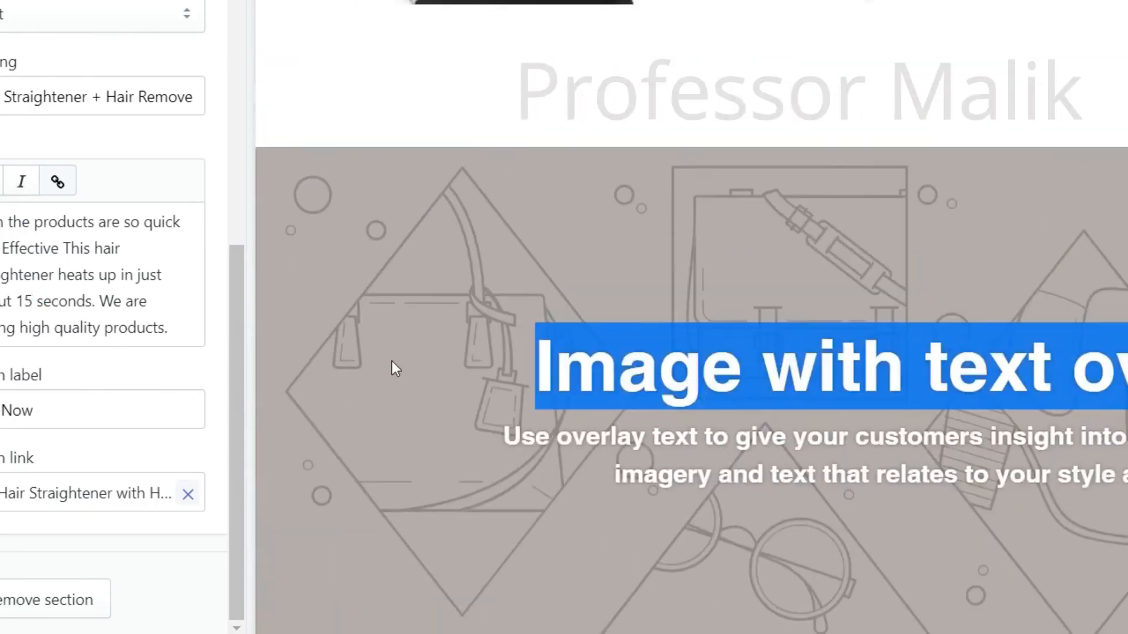
# - Return to the Shopify theme editor and upload "UNWANTED HAIRS" from the addtocarts folder as the Image with text overlay section's image
pyautogui.scroll(2, 395, 368)
pyautogui.scroll(4, 124, 275)
pyautogui.scroll(-4, 130, 279)
pyautogui.scroll(6, 129, 279)
pyautogui.click(1, 1)
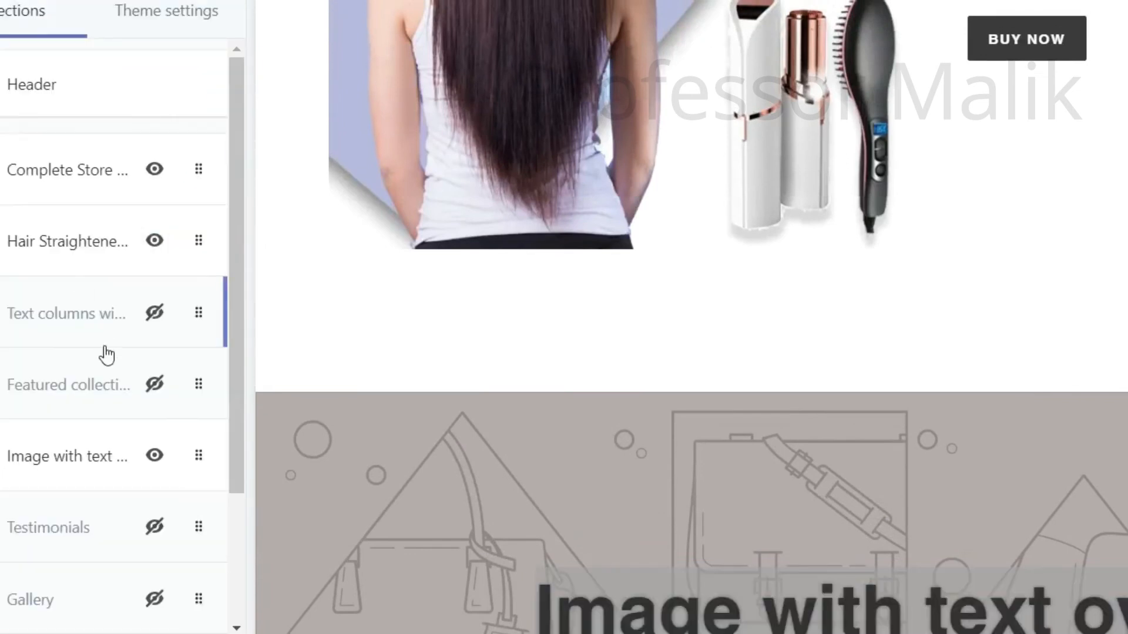
pyautogui.click(82, 480)
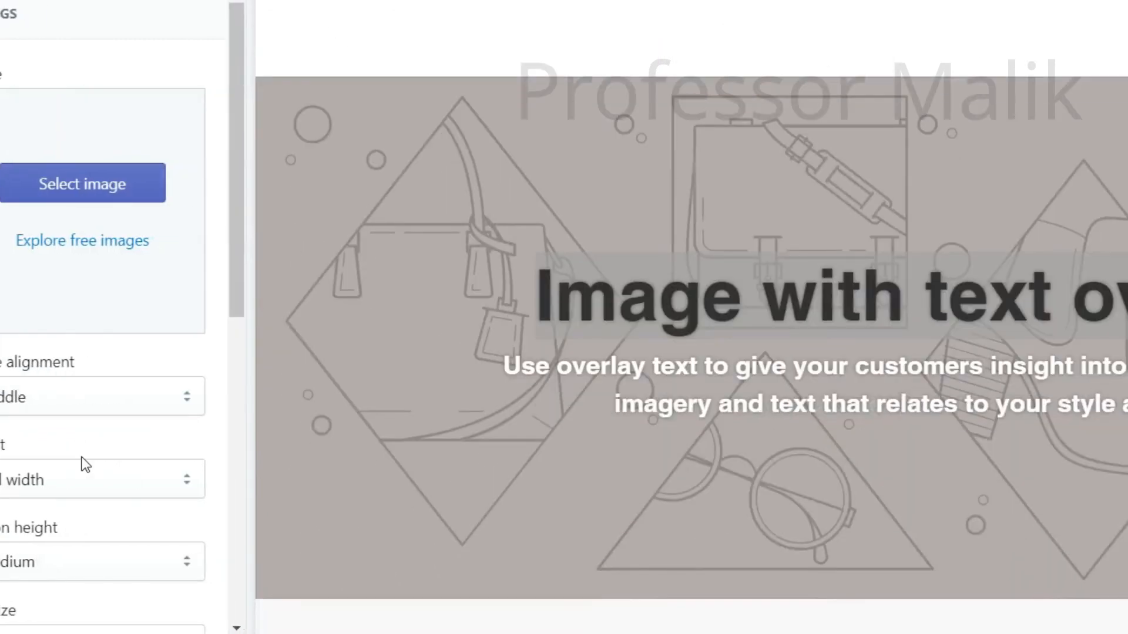
pyautogui.click(75, 192)
pyautogui.moveTo(561, 633)
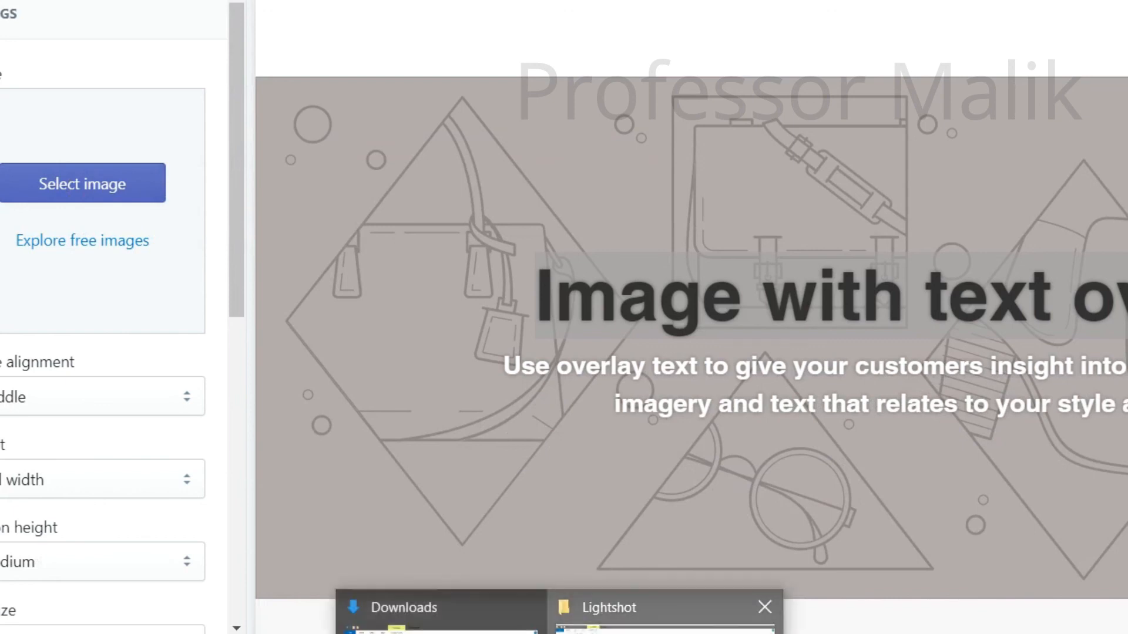
pyautogui.click(664, 628)
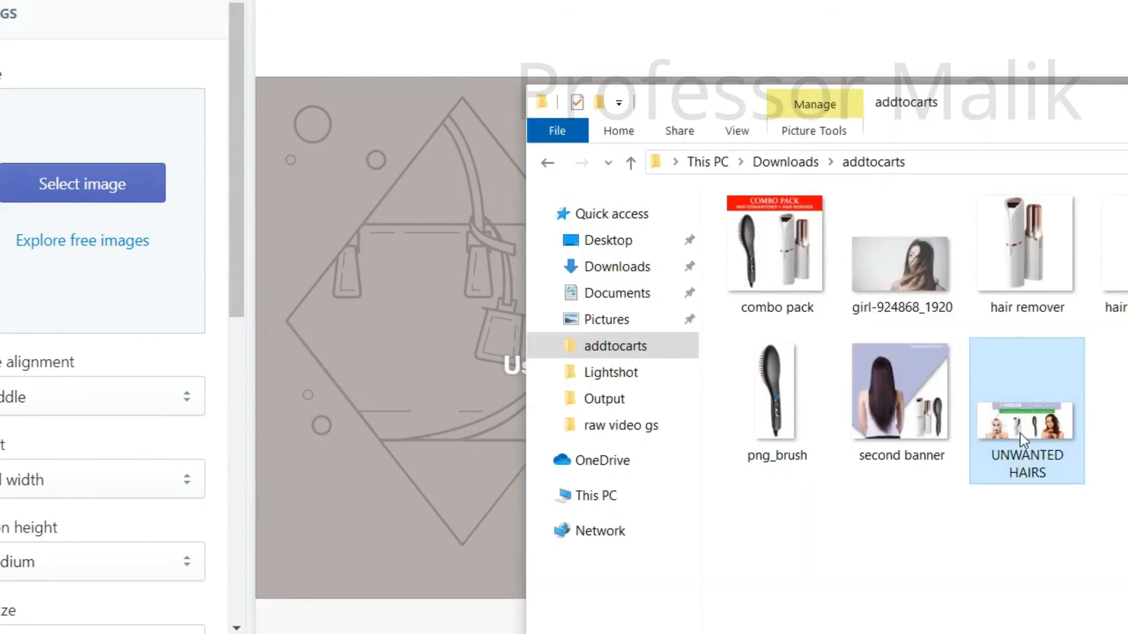
pyautogui.moveTo(1019, 432); pyautogui.dragTo(64, 210)
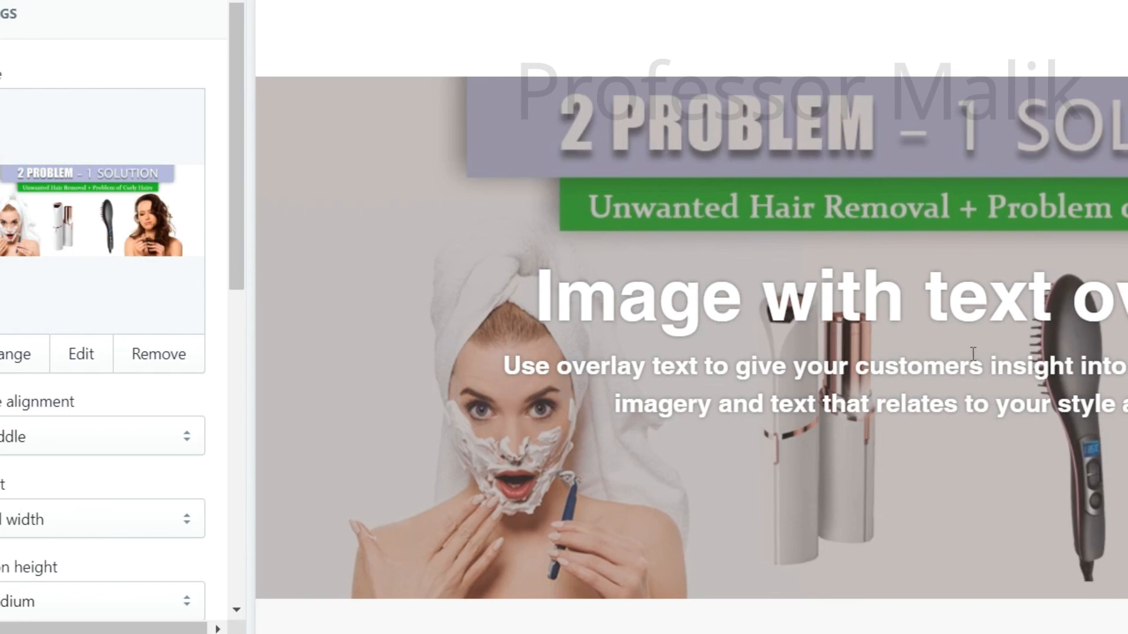
# - Examine the "2 PROBLEM – 1 SOLUTION" banner, the sections above it and the footer on the store's home page
pyautogui.scroll(-4, 185, 452)
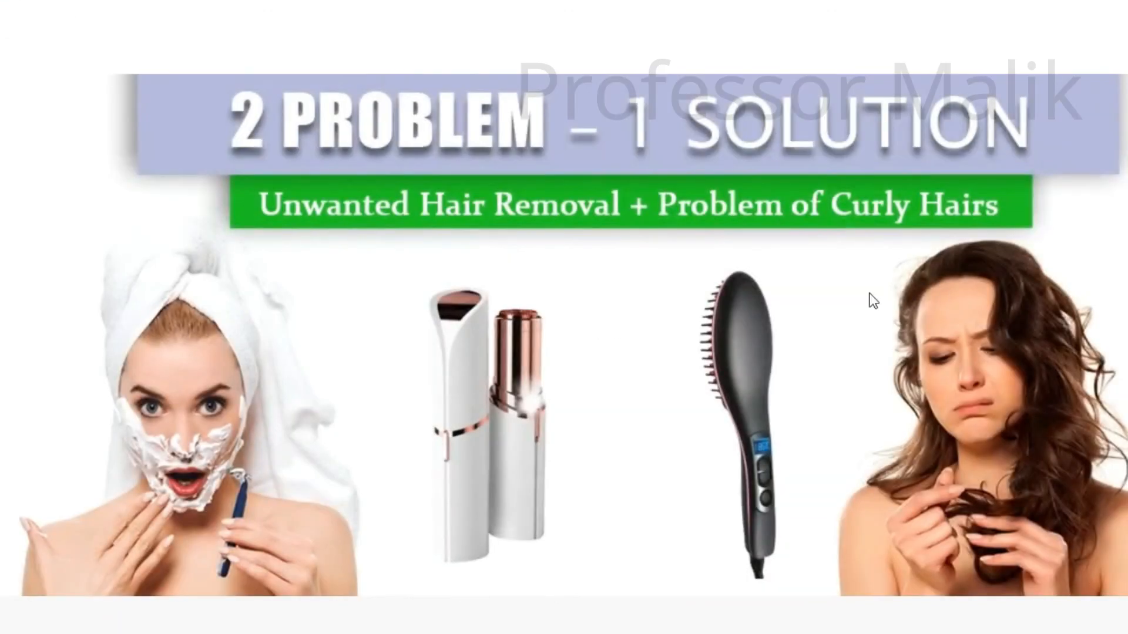
pyautogui.scroll(-5, 531, 313)
pyautogui.scroll(2, 531, 312)
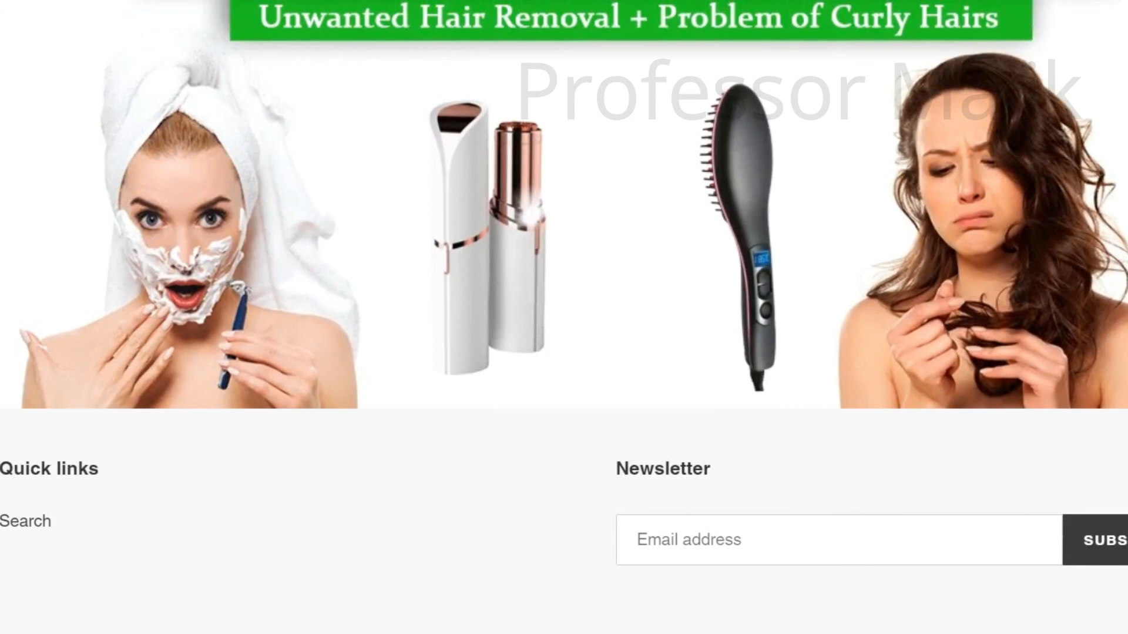
pyautogui.scroll(-2, 431, 345)
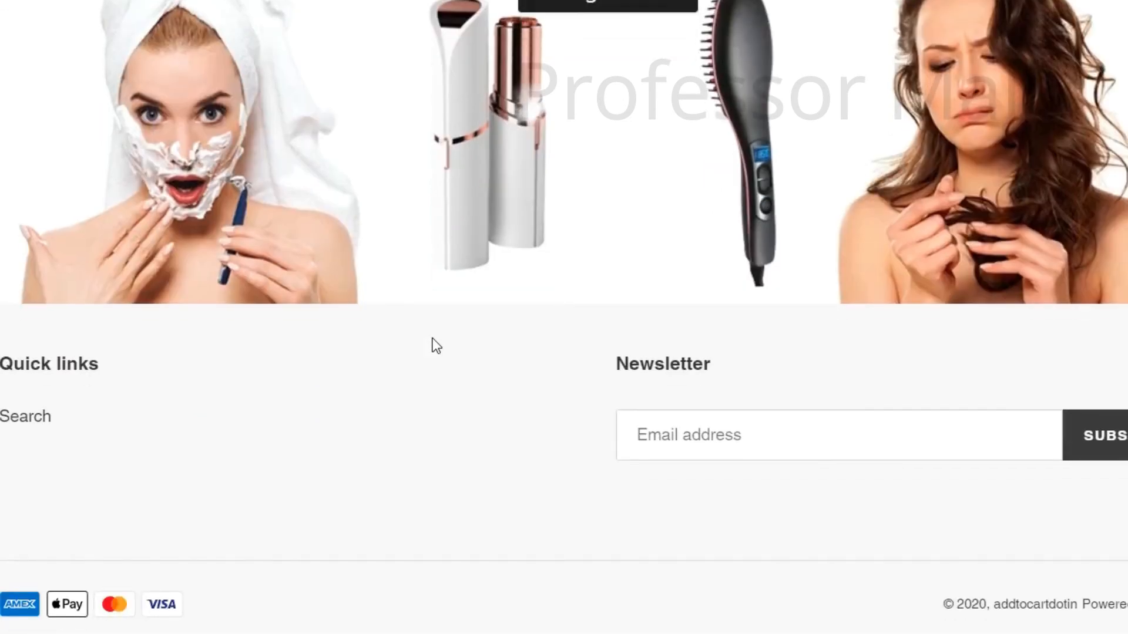
pyautogui.scroll(12, 436, 345)
pyautogui.scroll(-3, 436, 346)
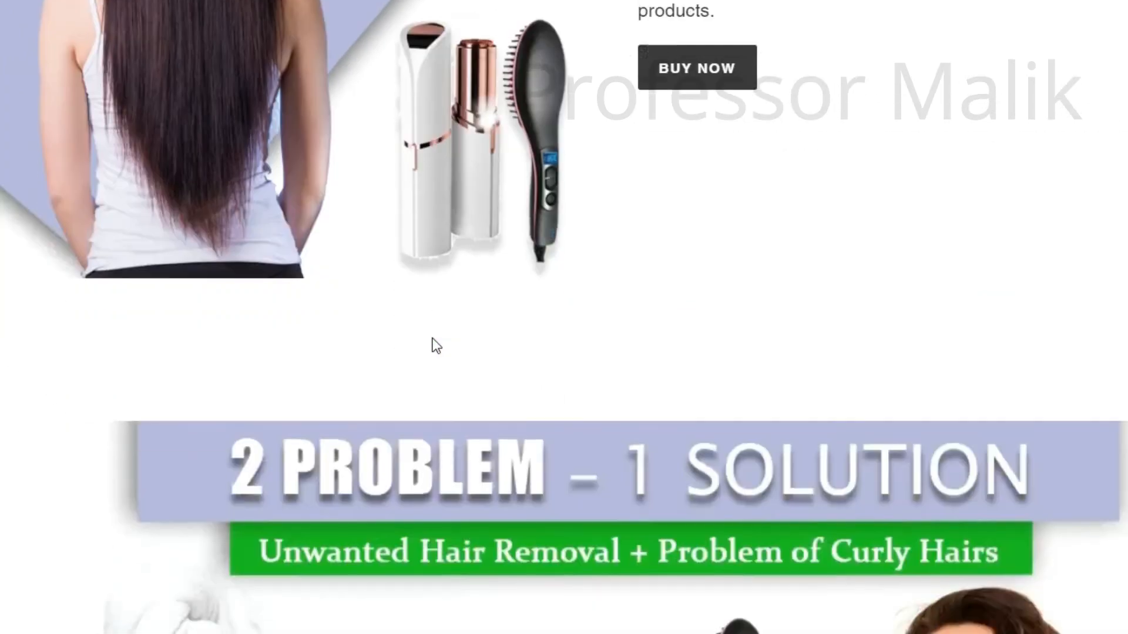
pyautogui.scroll(-7, 436, 345)
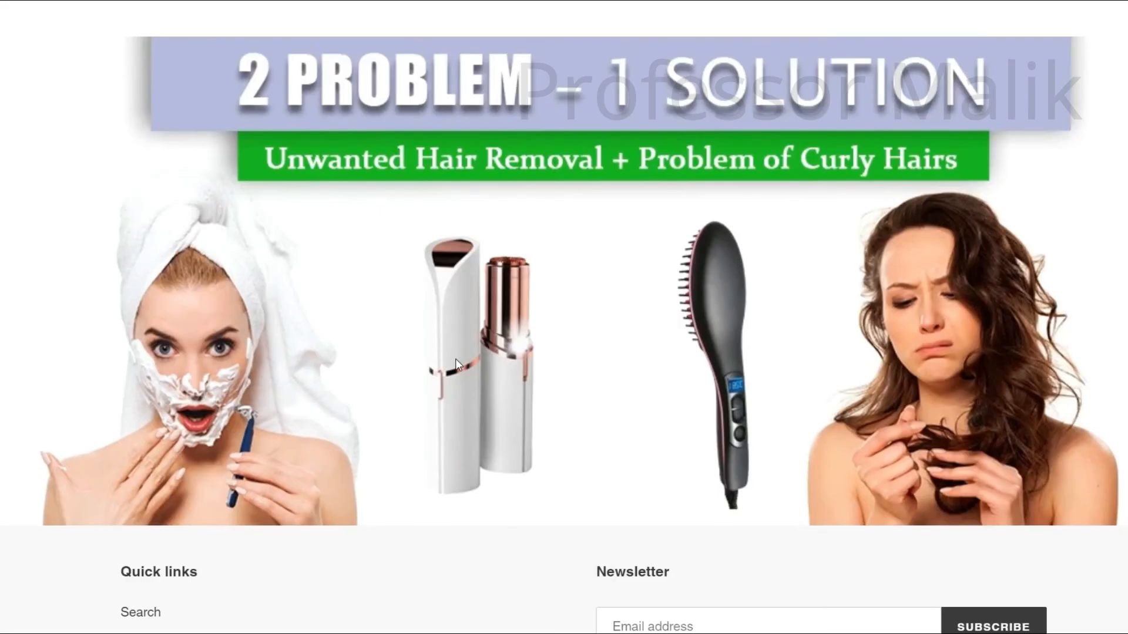
pyautogui.scroll(-3, 456, 361)
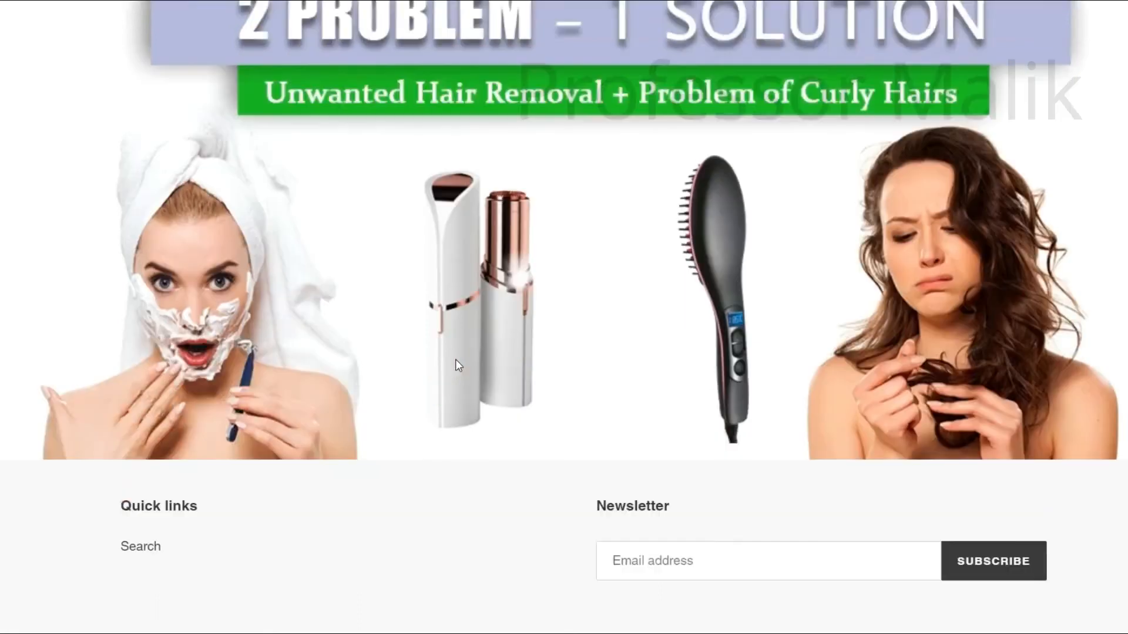
pyautogui.scroll(5, 455, 361)
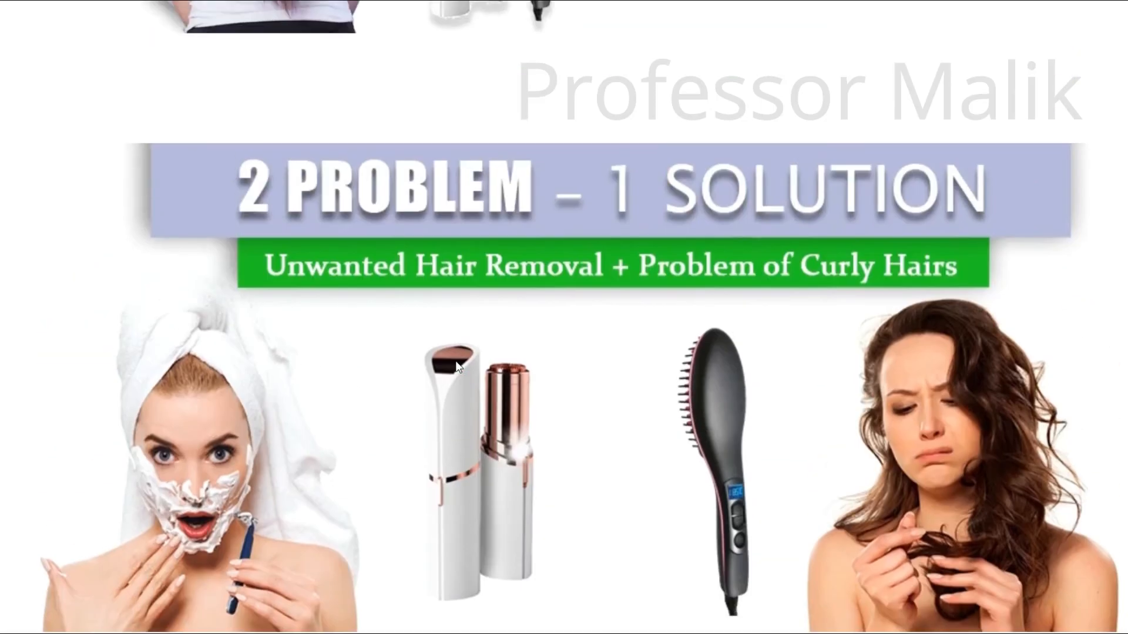
pyautogui.scroll(-2, 456, 360)
pyautogui.scroll(-3, 456, 361)
pyautogui.scroll(3, 456, 361)
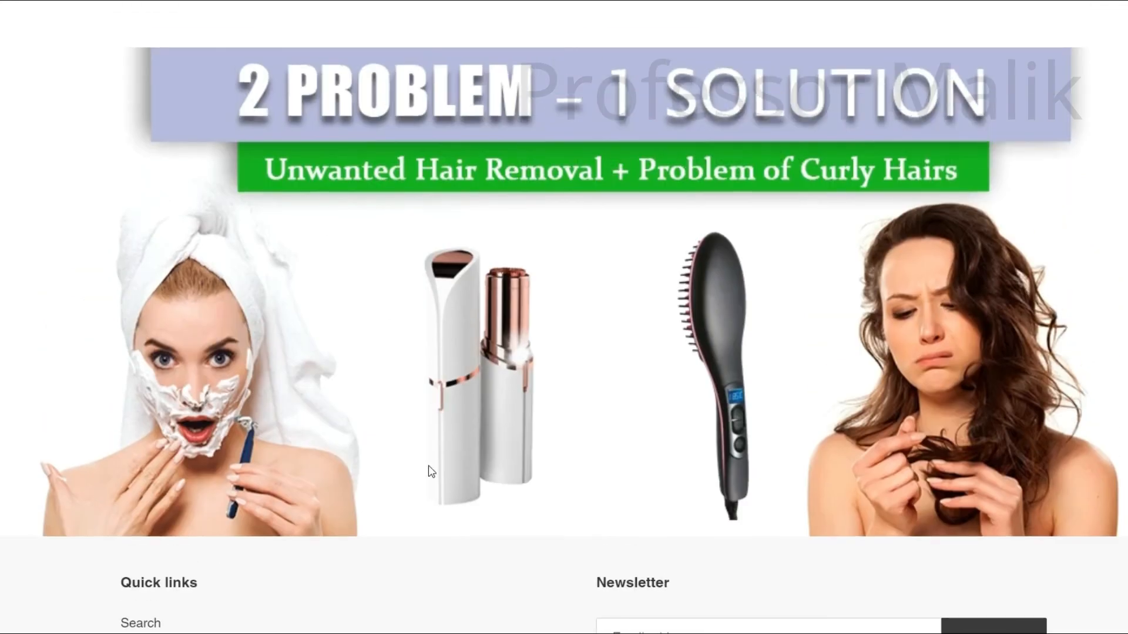
pyautogui.scroll(2, 328, 348)
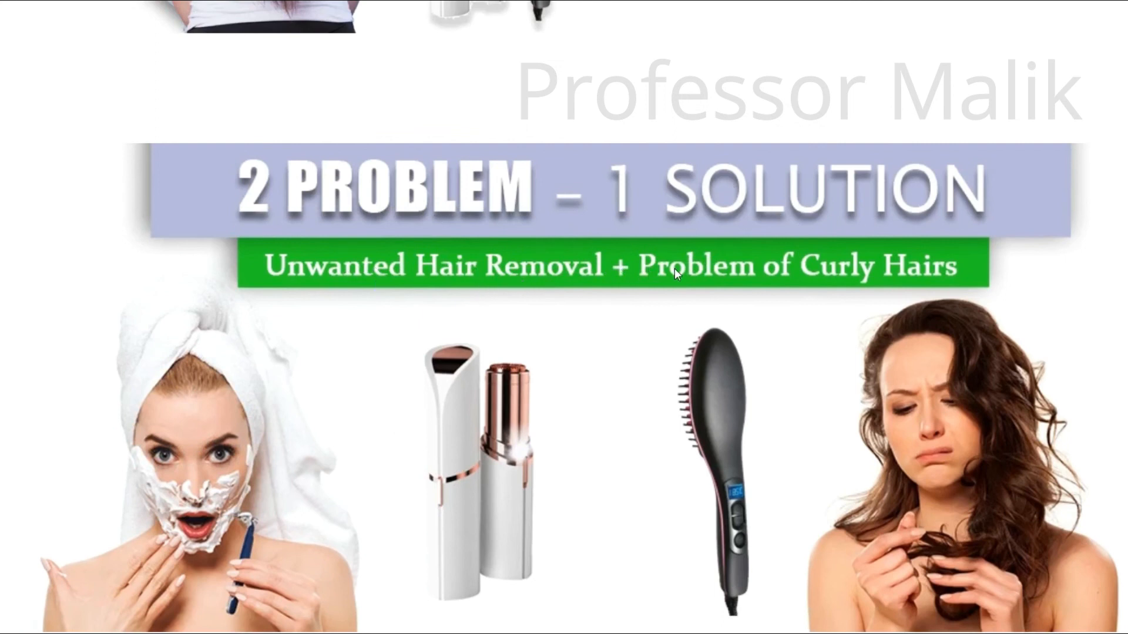
pyautogui.scroll(-2, 758, 332)
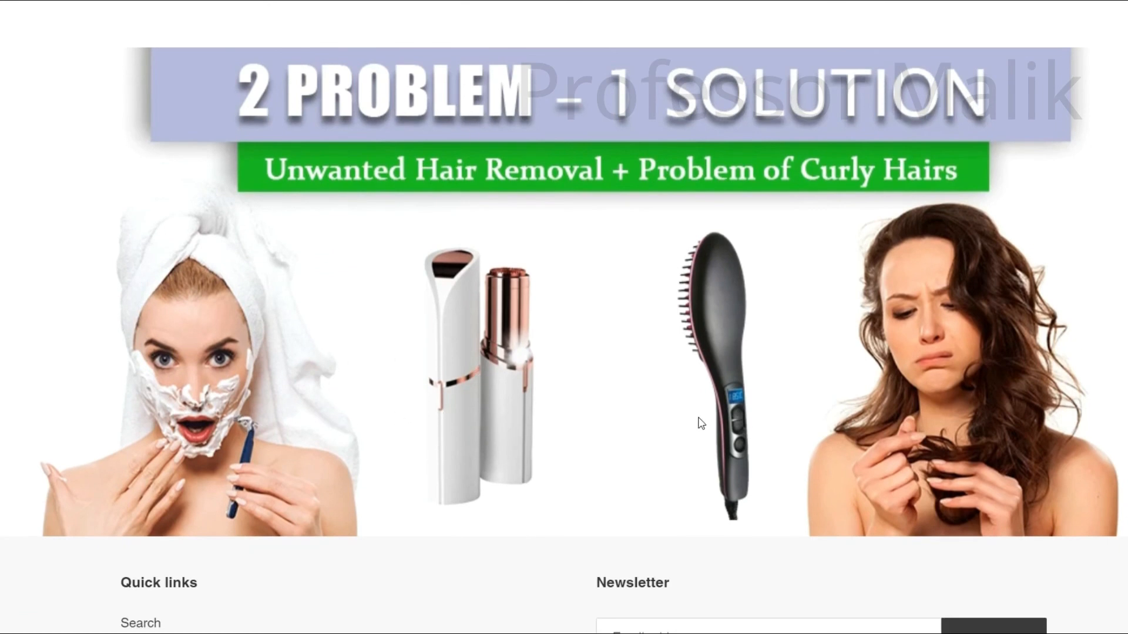
pyautogui.scroll(-3, 835, 322)
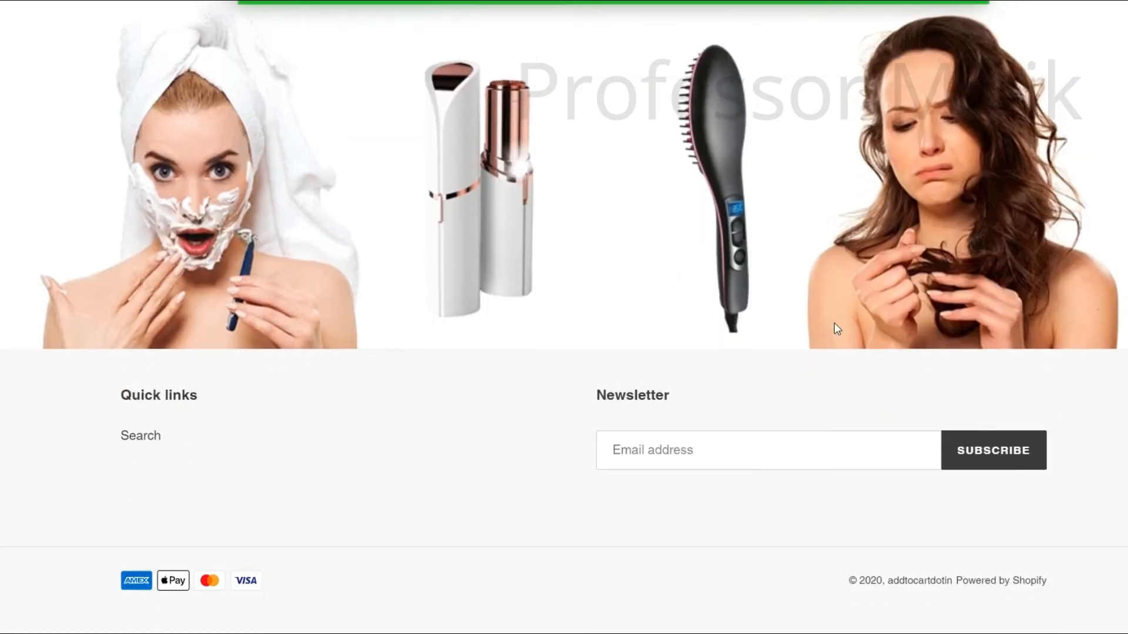
pyautogui.scroll(15, 834, 322)
pyautogui.scroll(3, 729, 299)
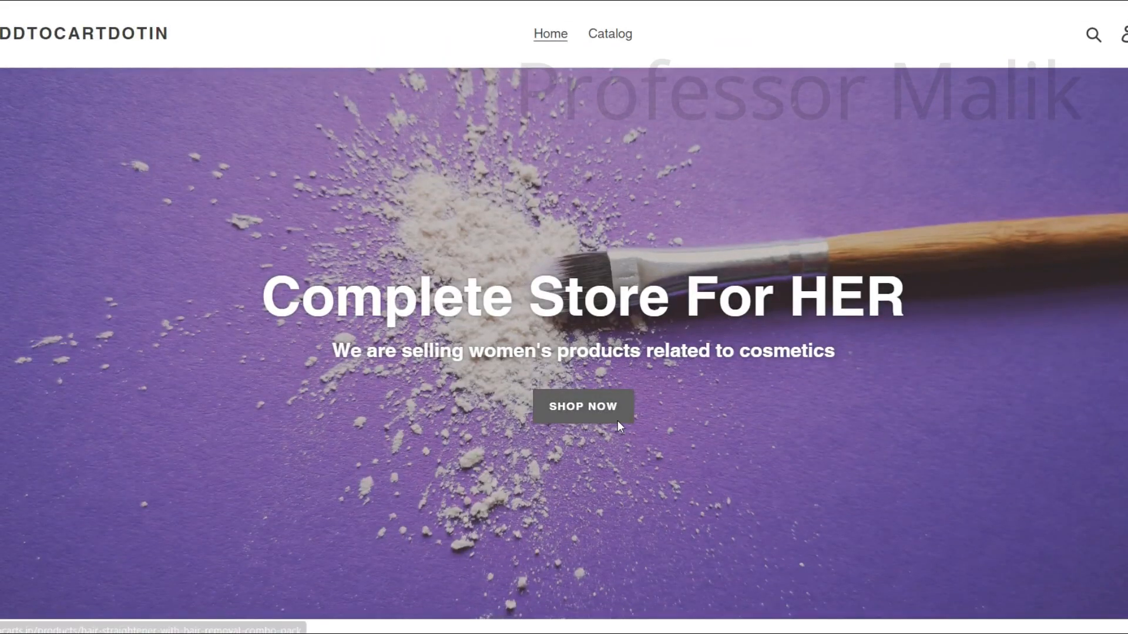
# - Open the combo pack product page through the home page's Shop Now link and read through its full description
pyautogui.click(561, 414)
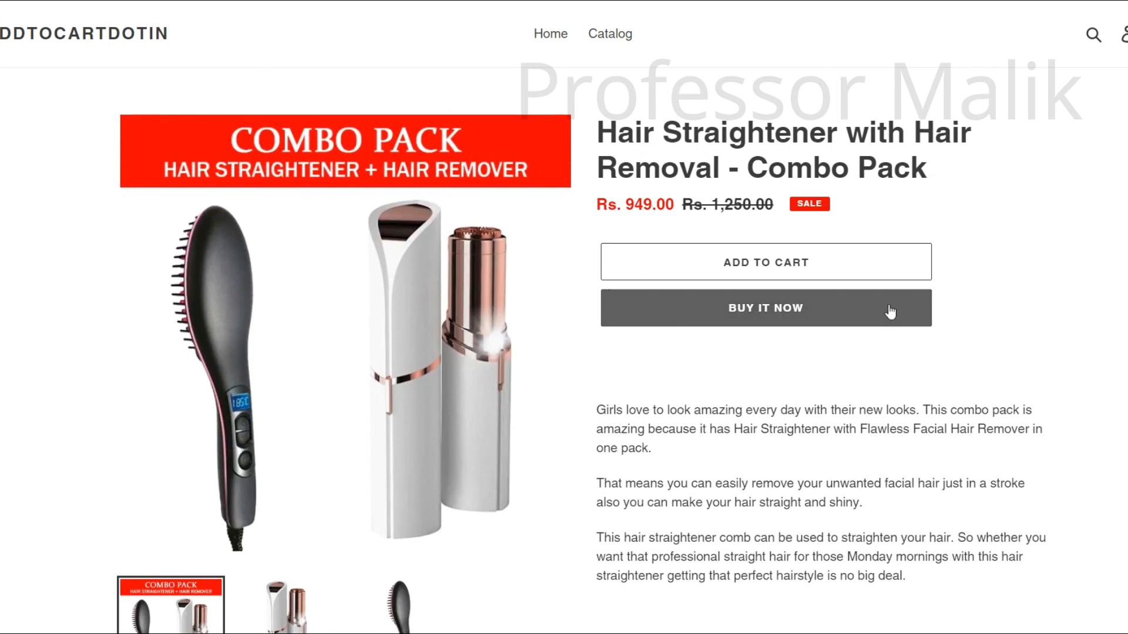
pyautogui.scroll(-15, 756, 322)
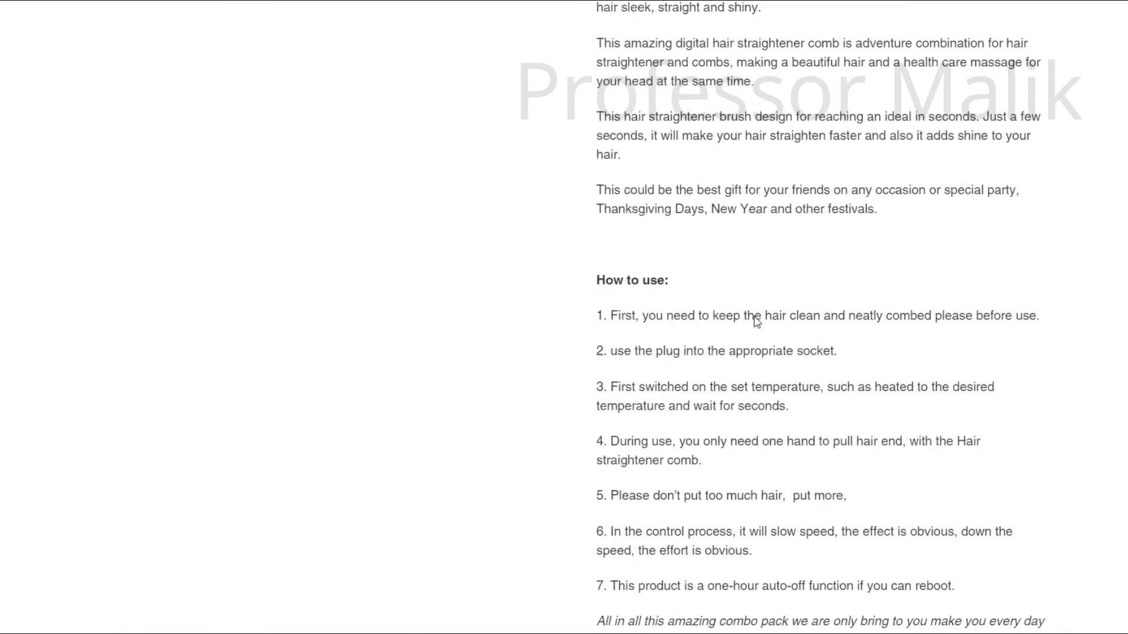
pyautogui.scroll(-6, 755, 322)
pyautogui.scroll(6, 755, 322)
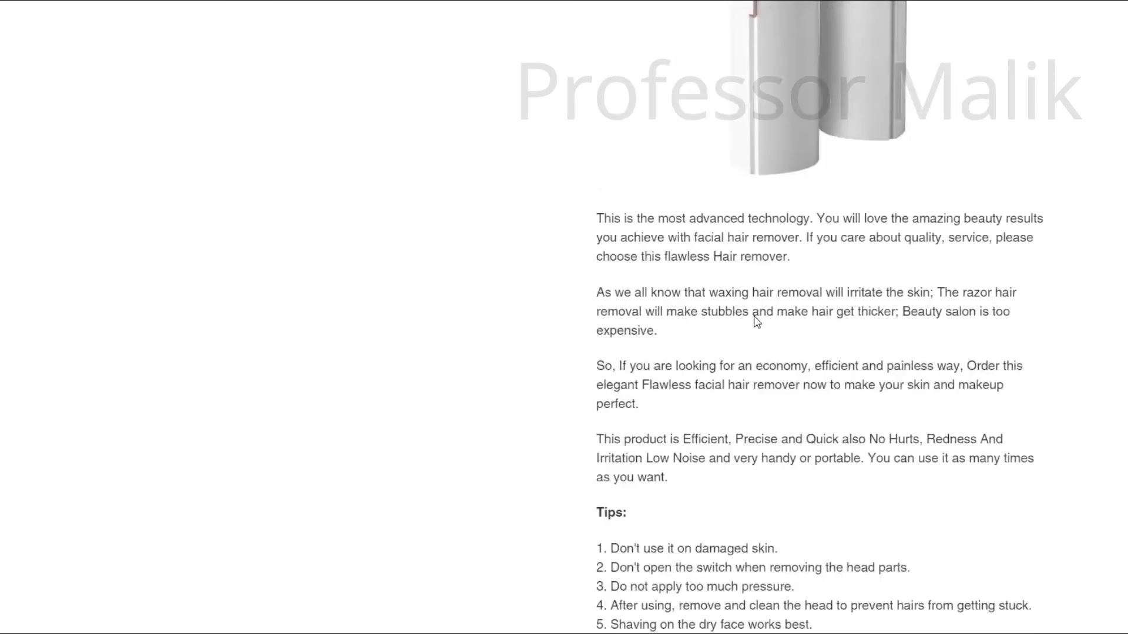
pyautogui.scroll(20, 756, 322)
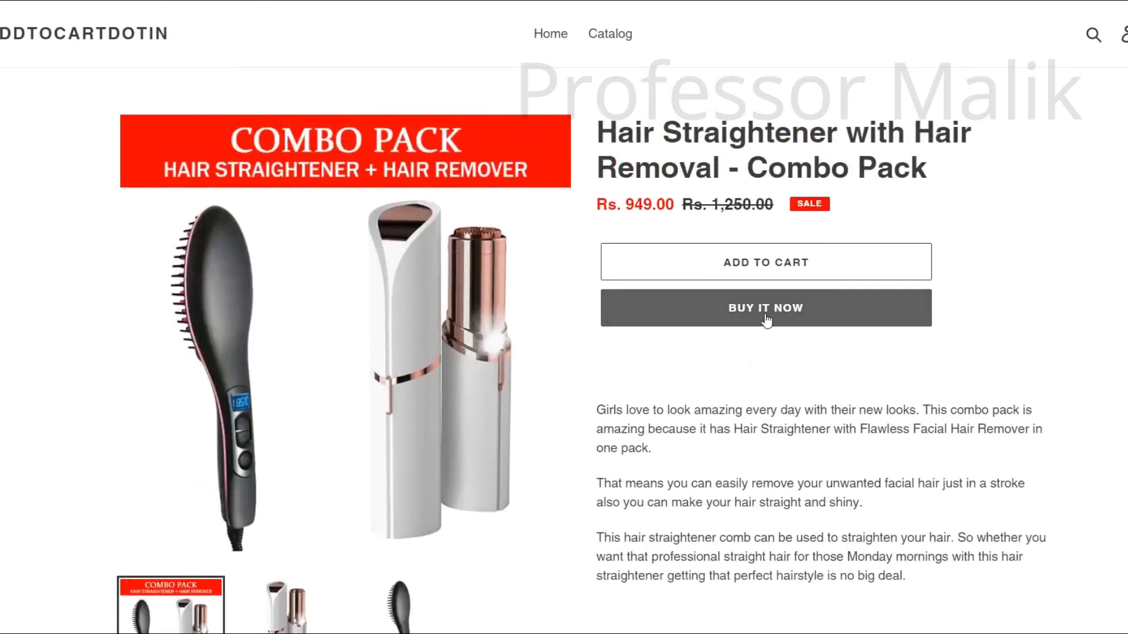
pyautogui.click(766, 318)
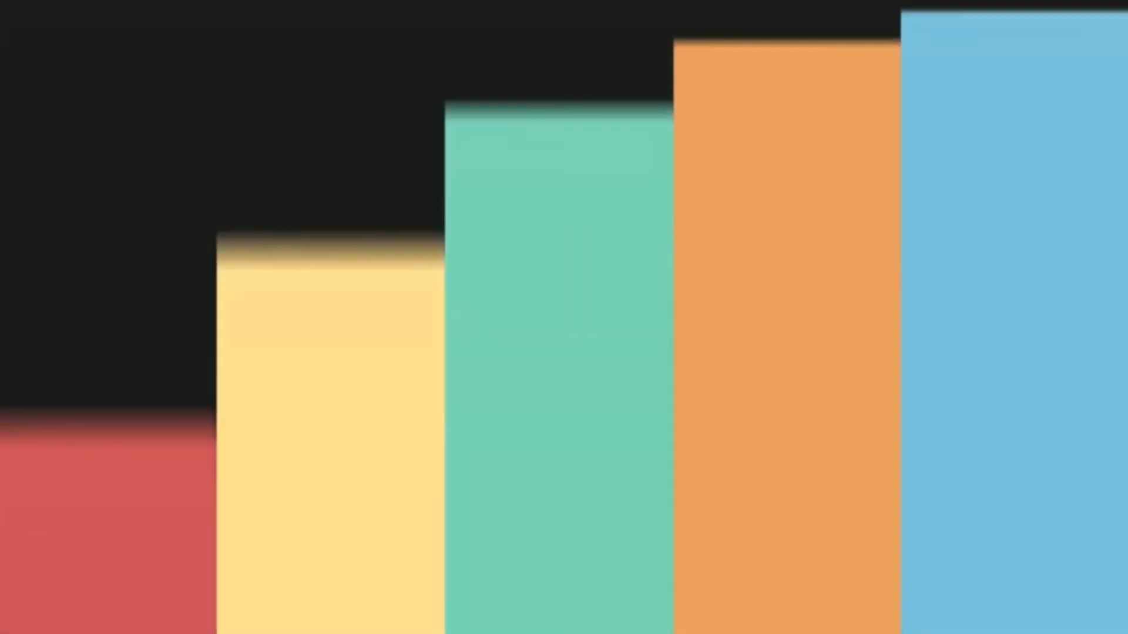